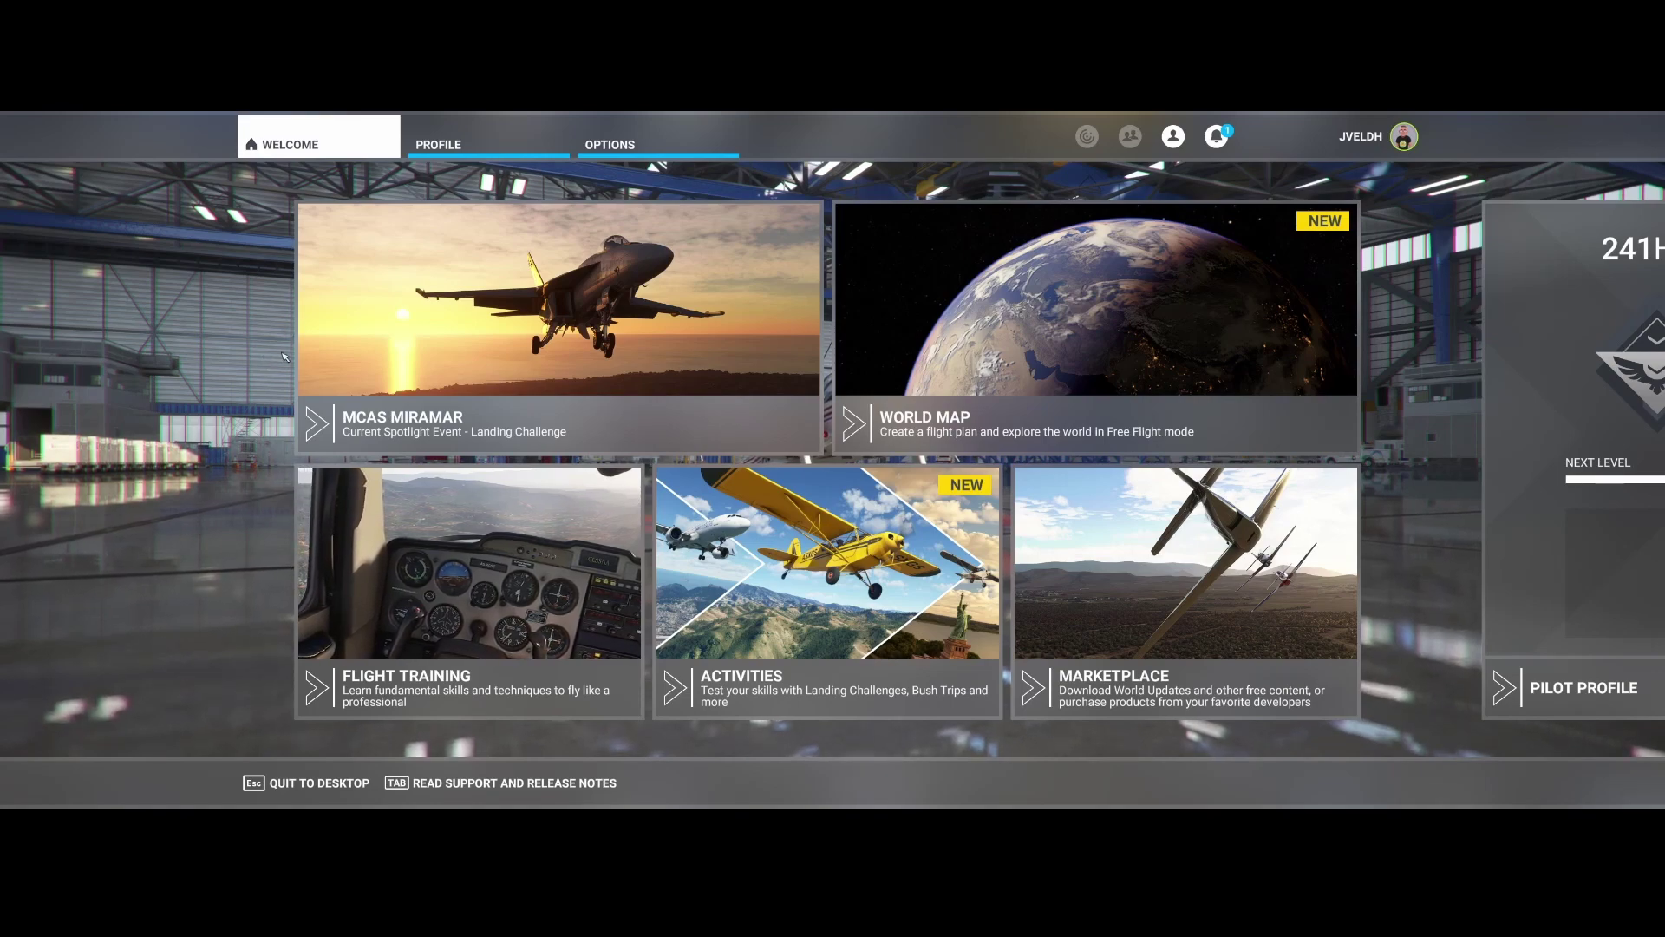
- Set Developer Mode to On in the general options, save the change, and go back to the home screen
click(599, 143)
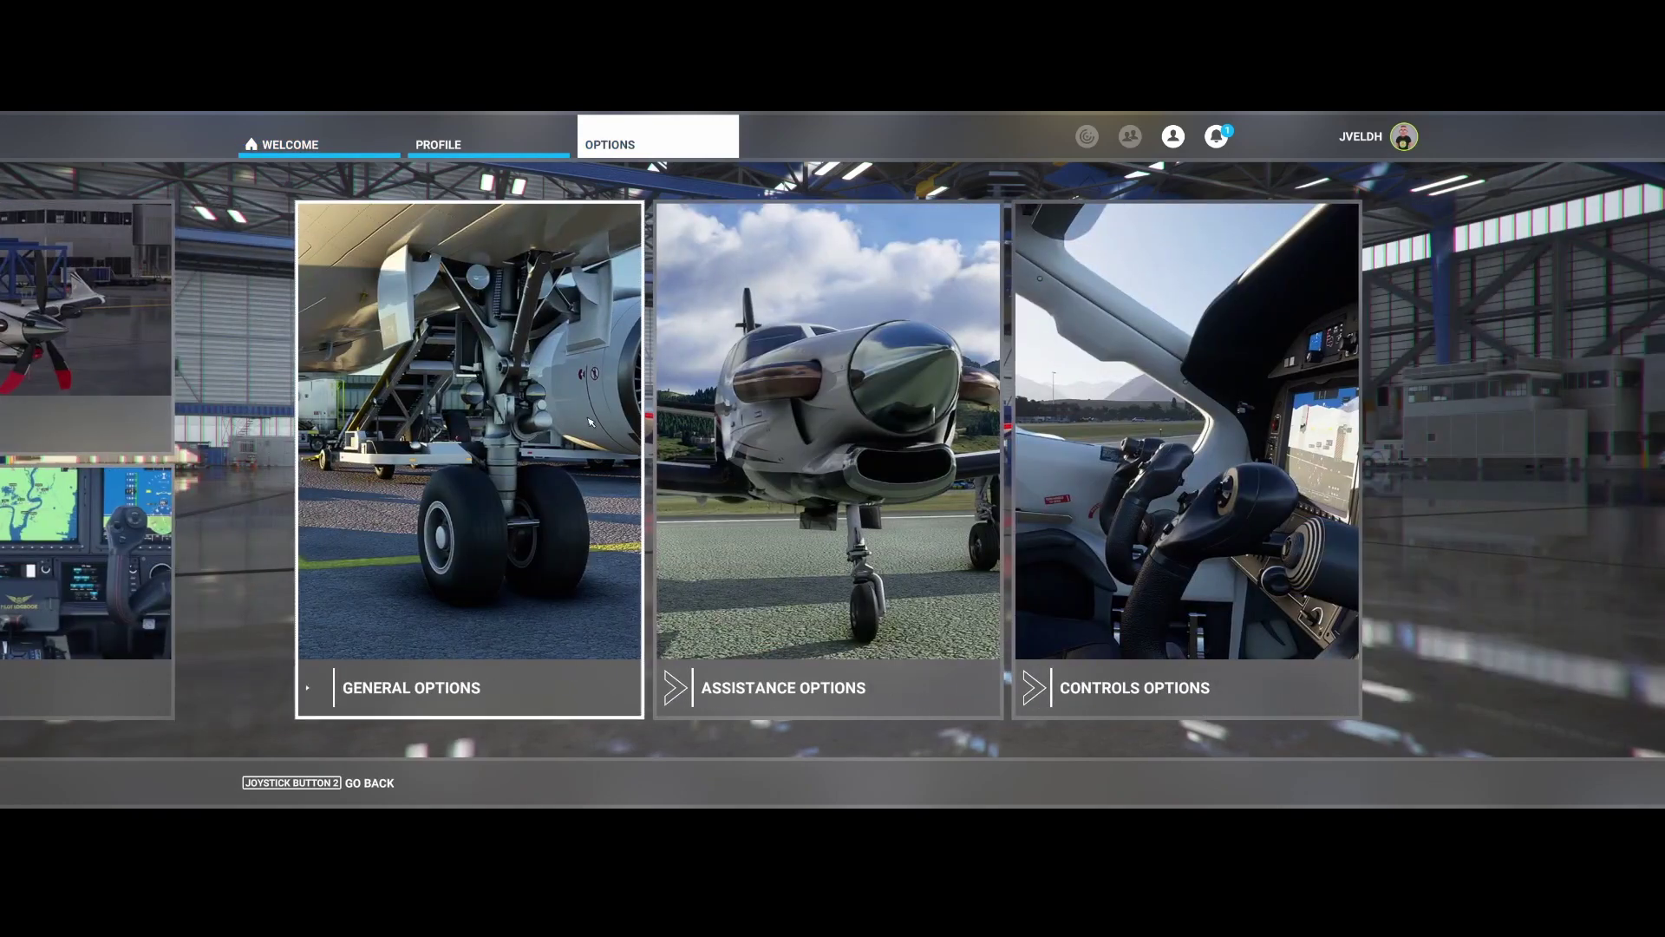
click(517, 614)
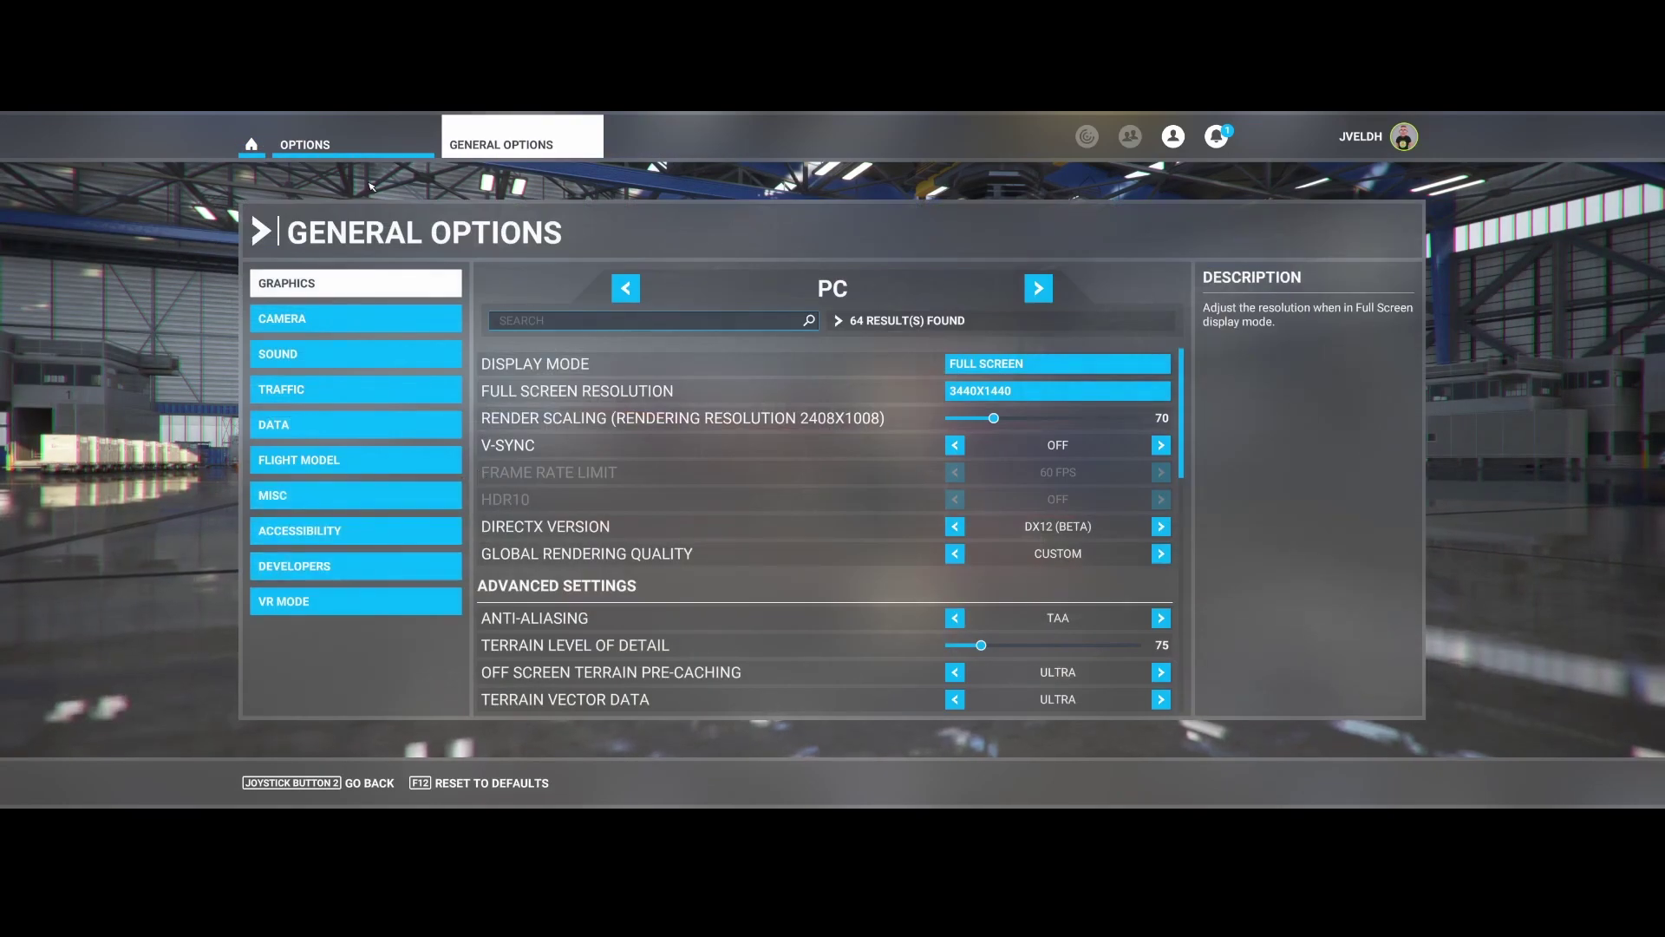
click(328, 567)
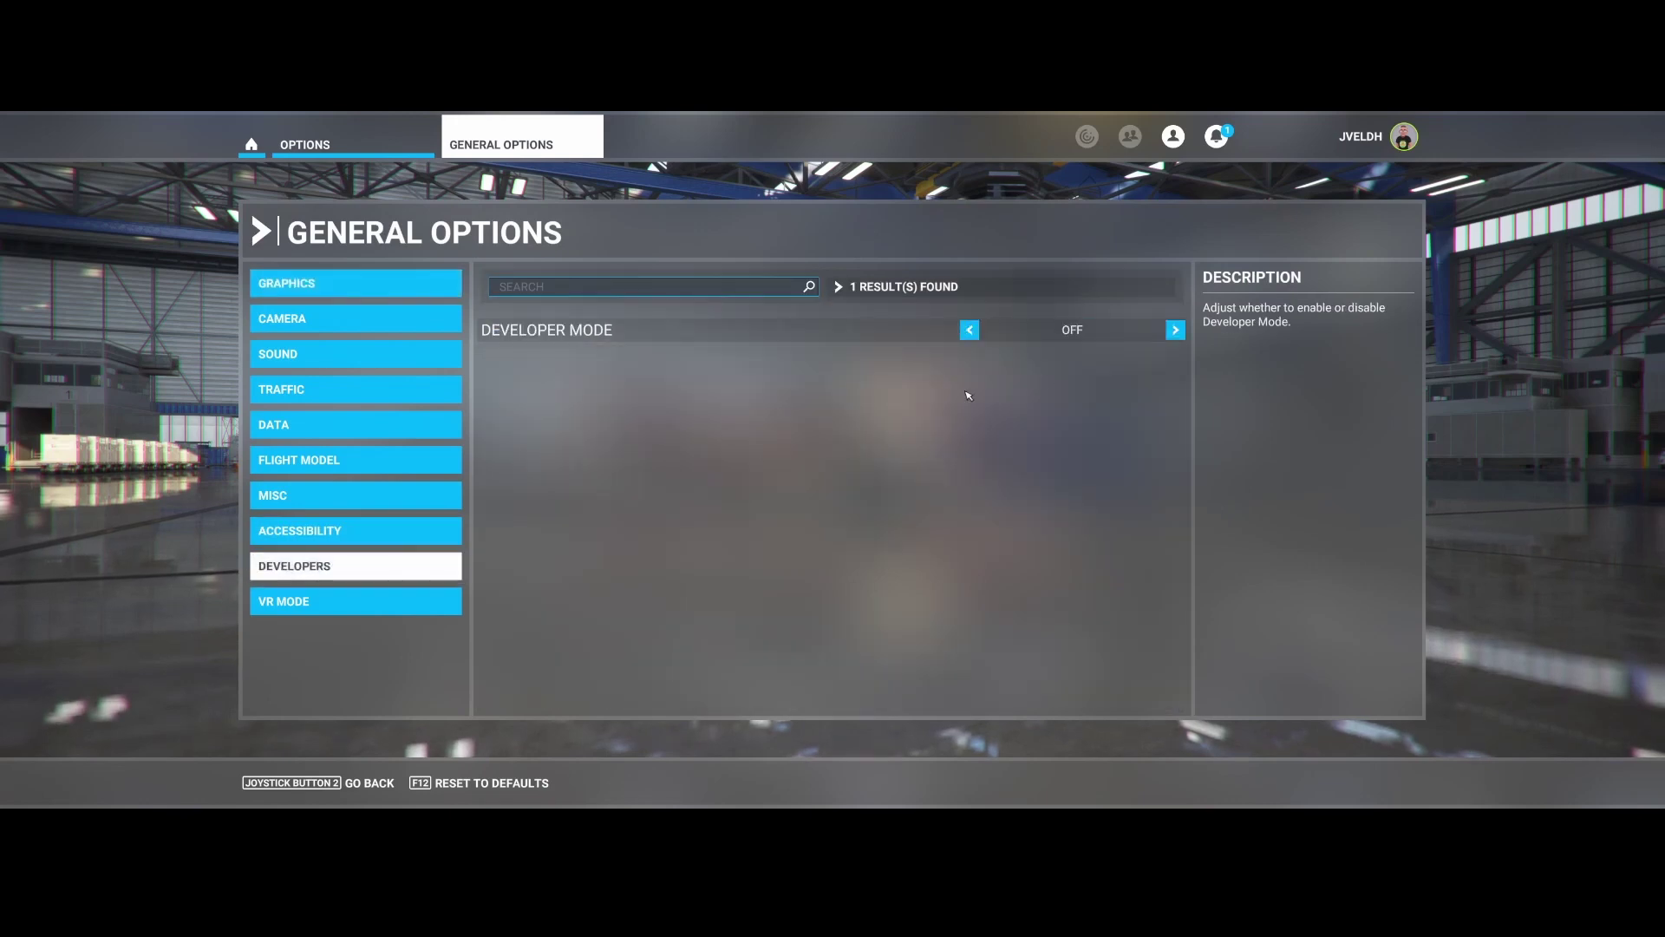
click(1175, 330)
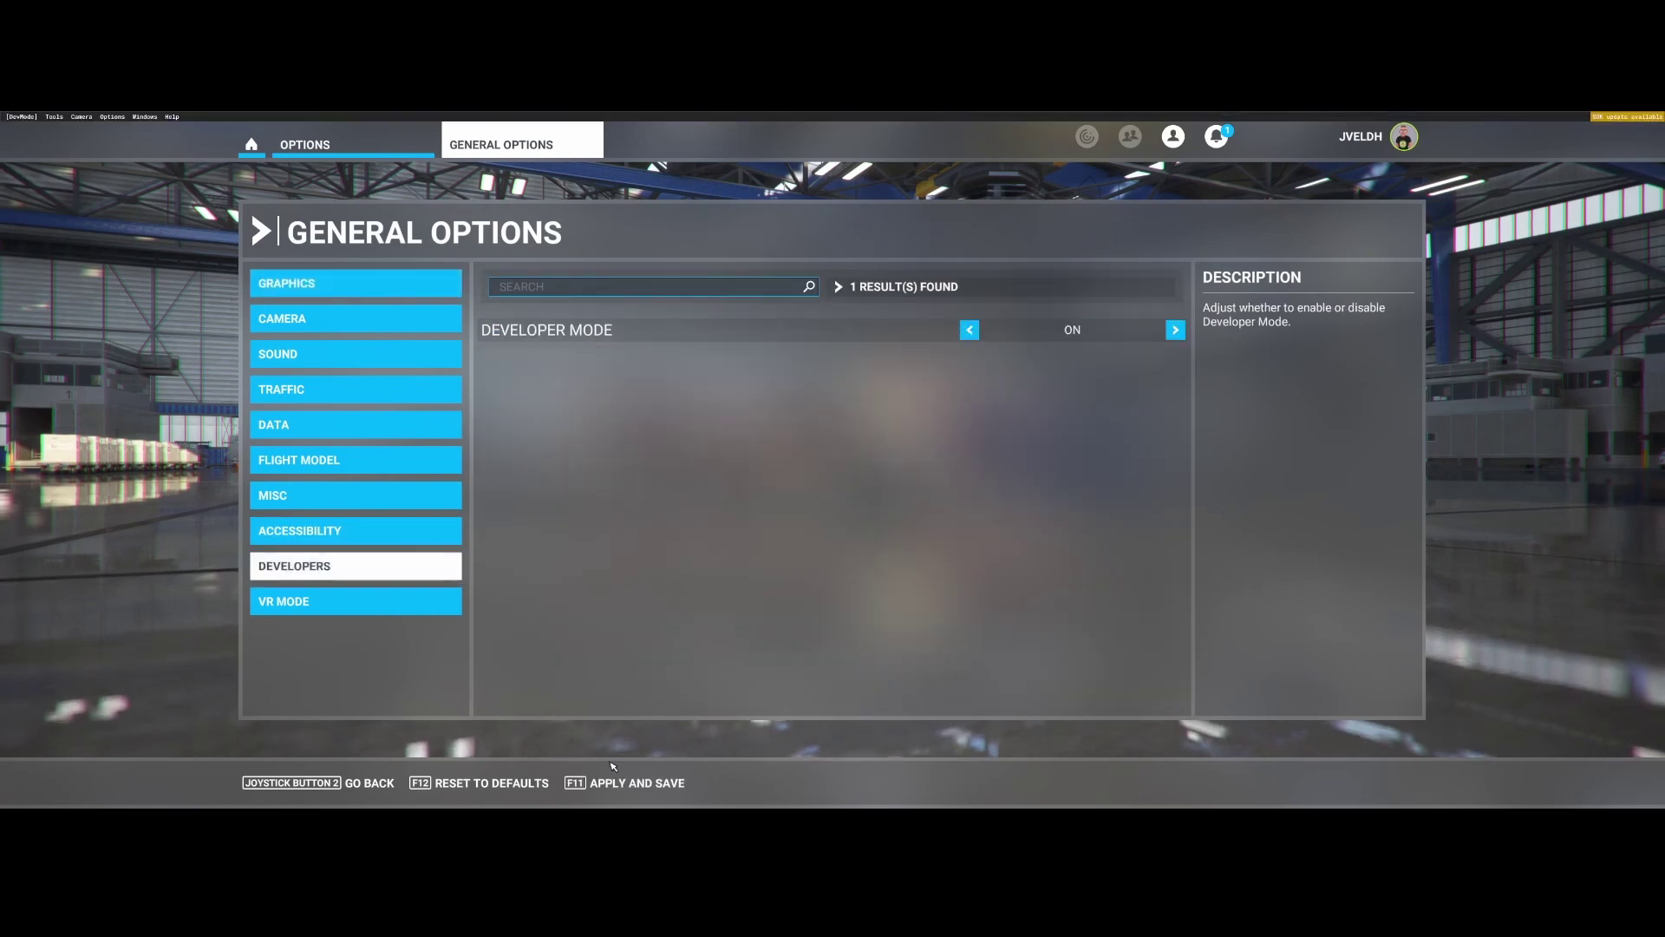
click(589, 784)
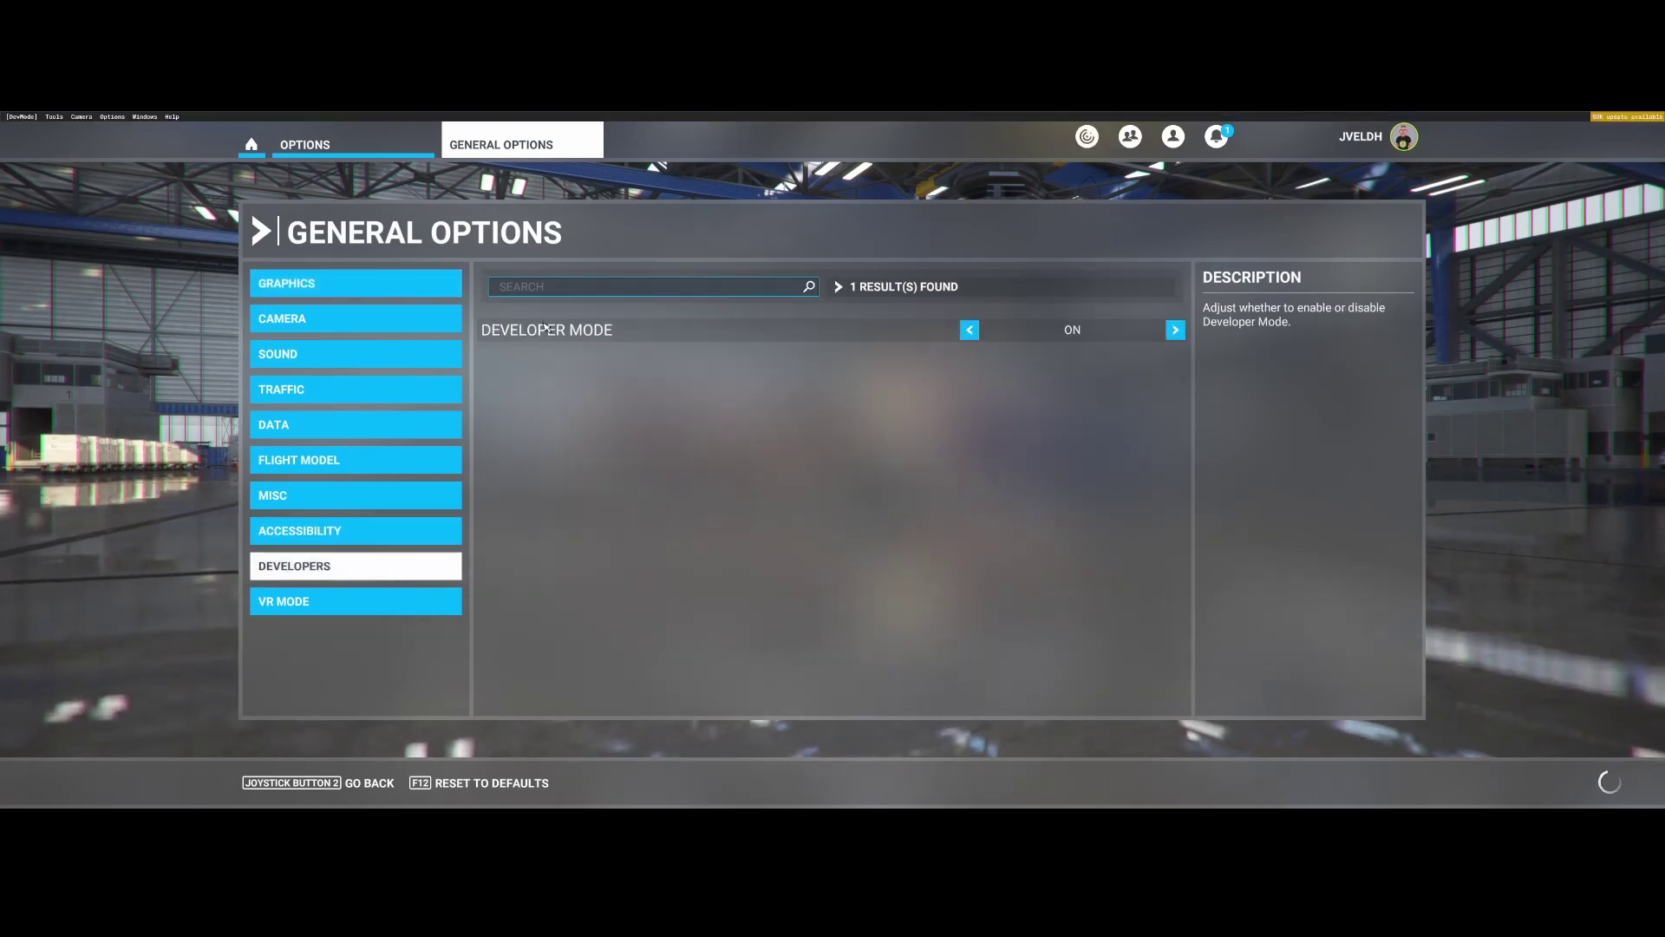
click(251, 144)
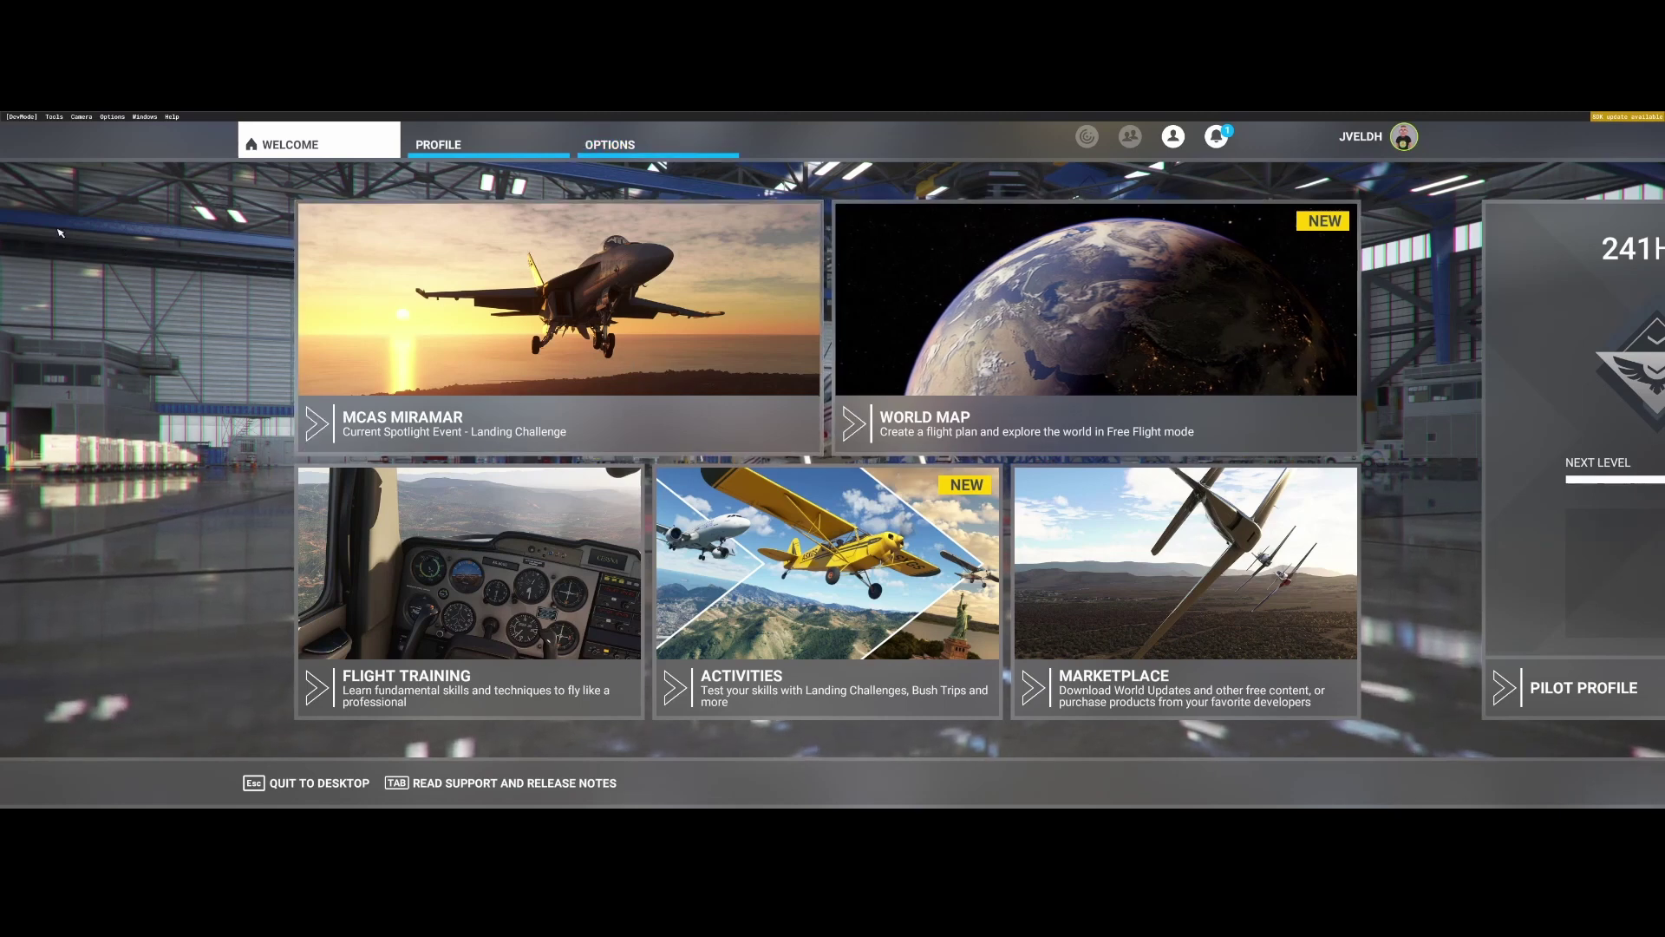
- Switch the experimental Enable replay panel option off and back on in the developer mode options
click(119, 118)
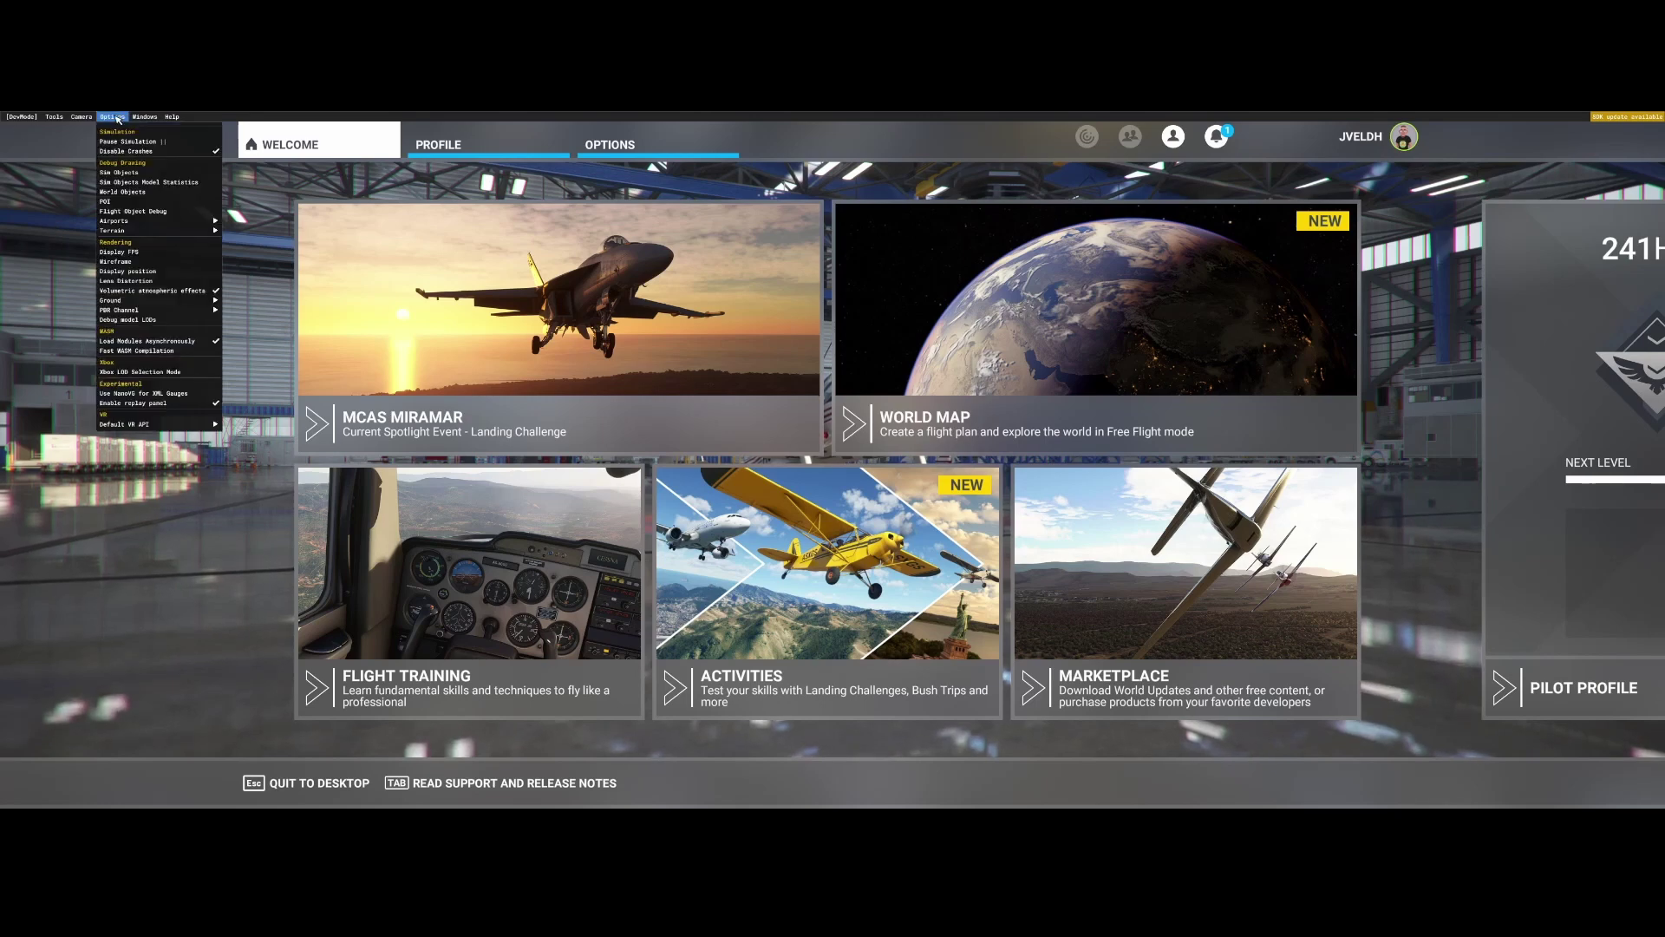
click(159, 404)
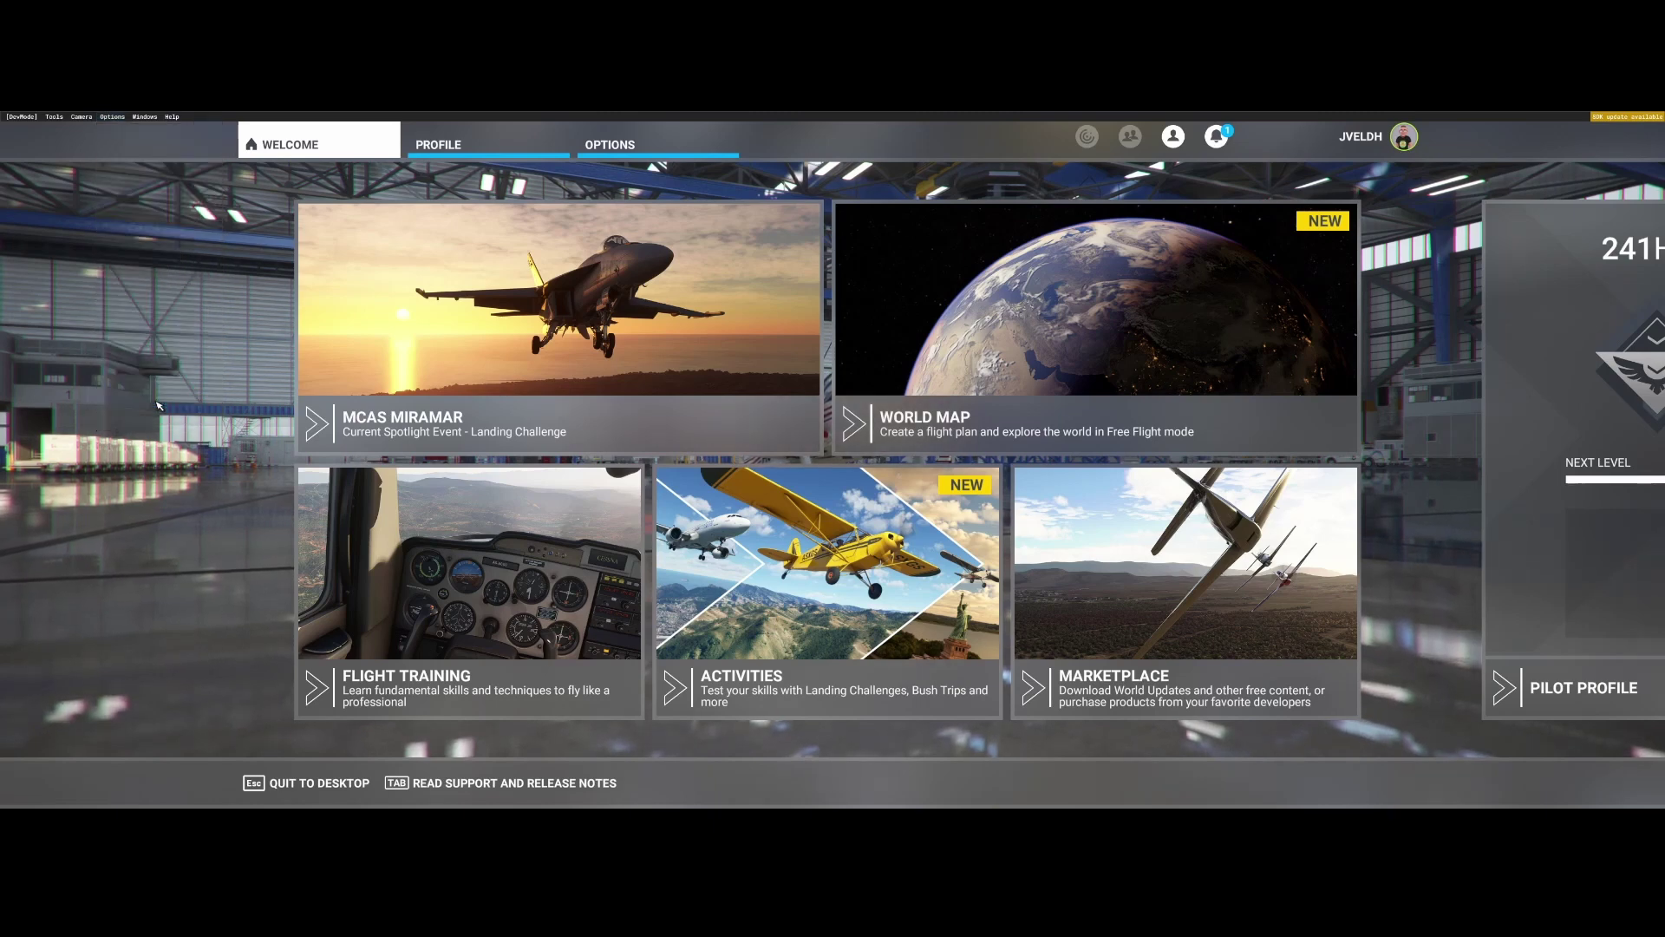
click(108, 116)
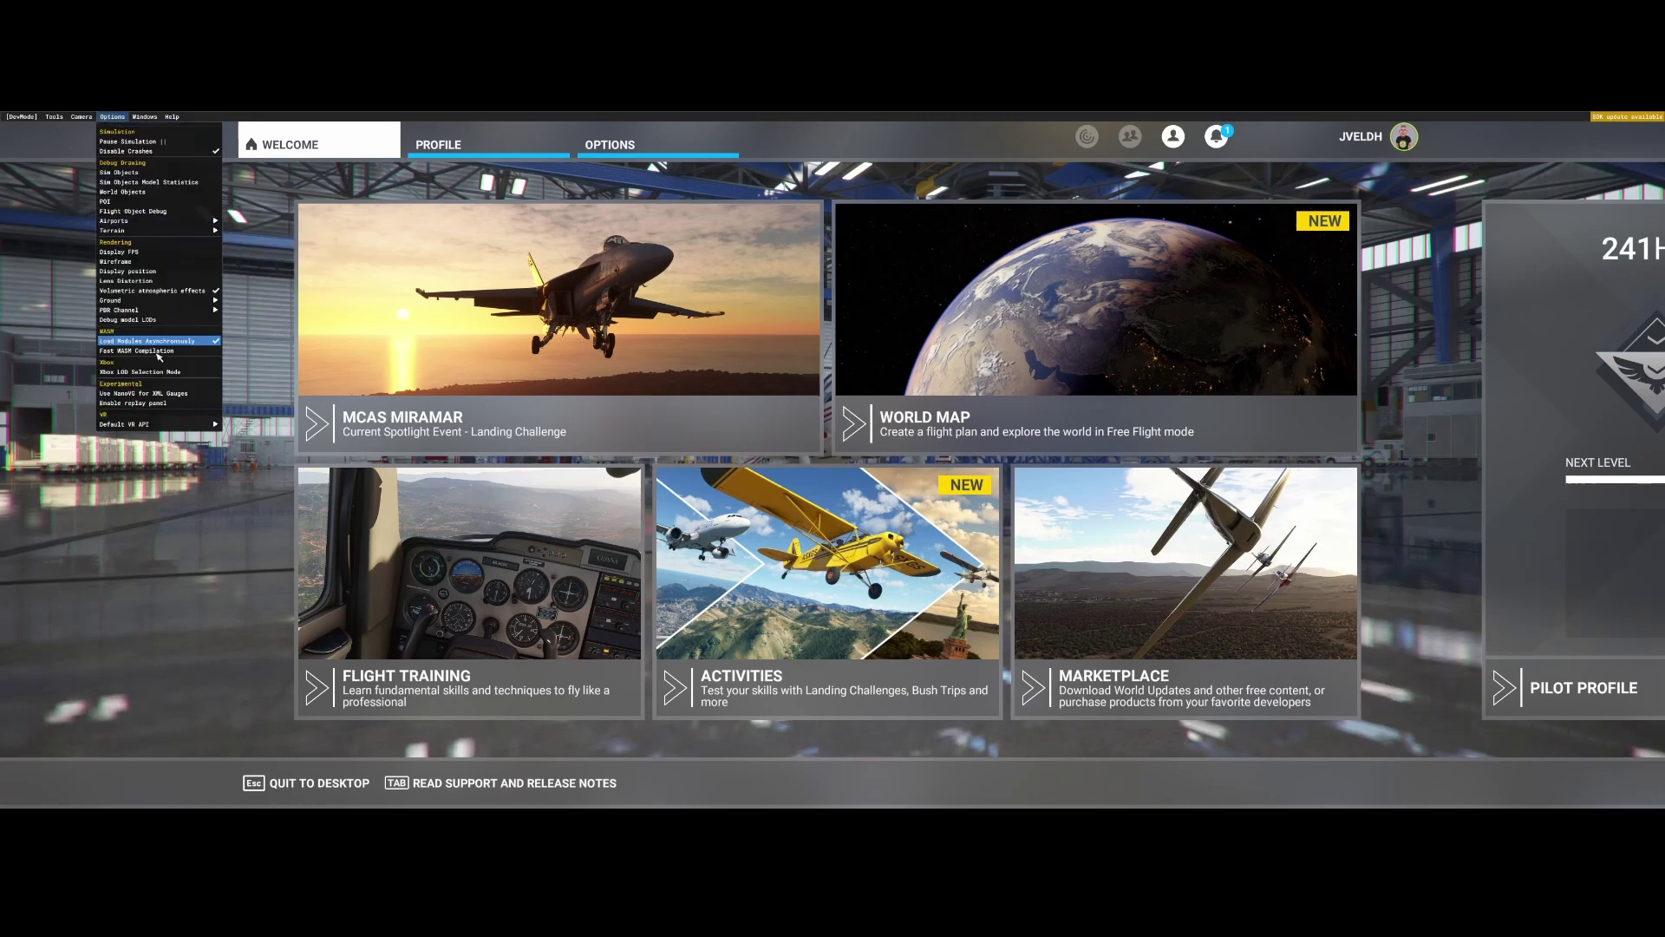
click(151, 405)
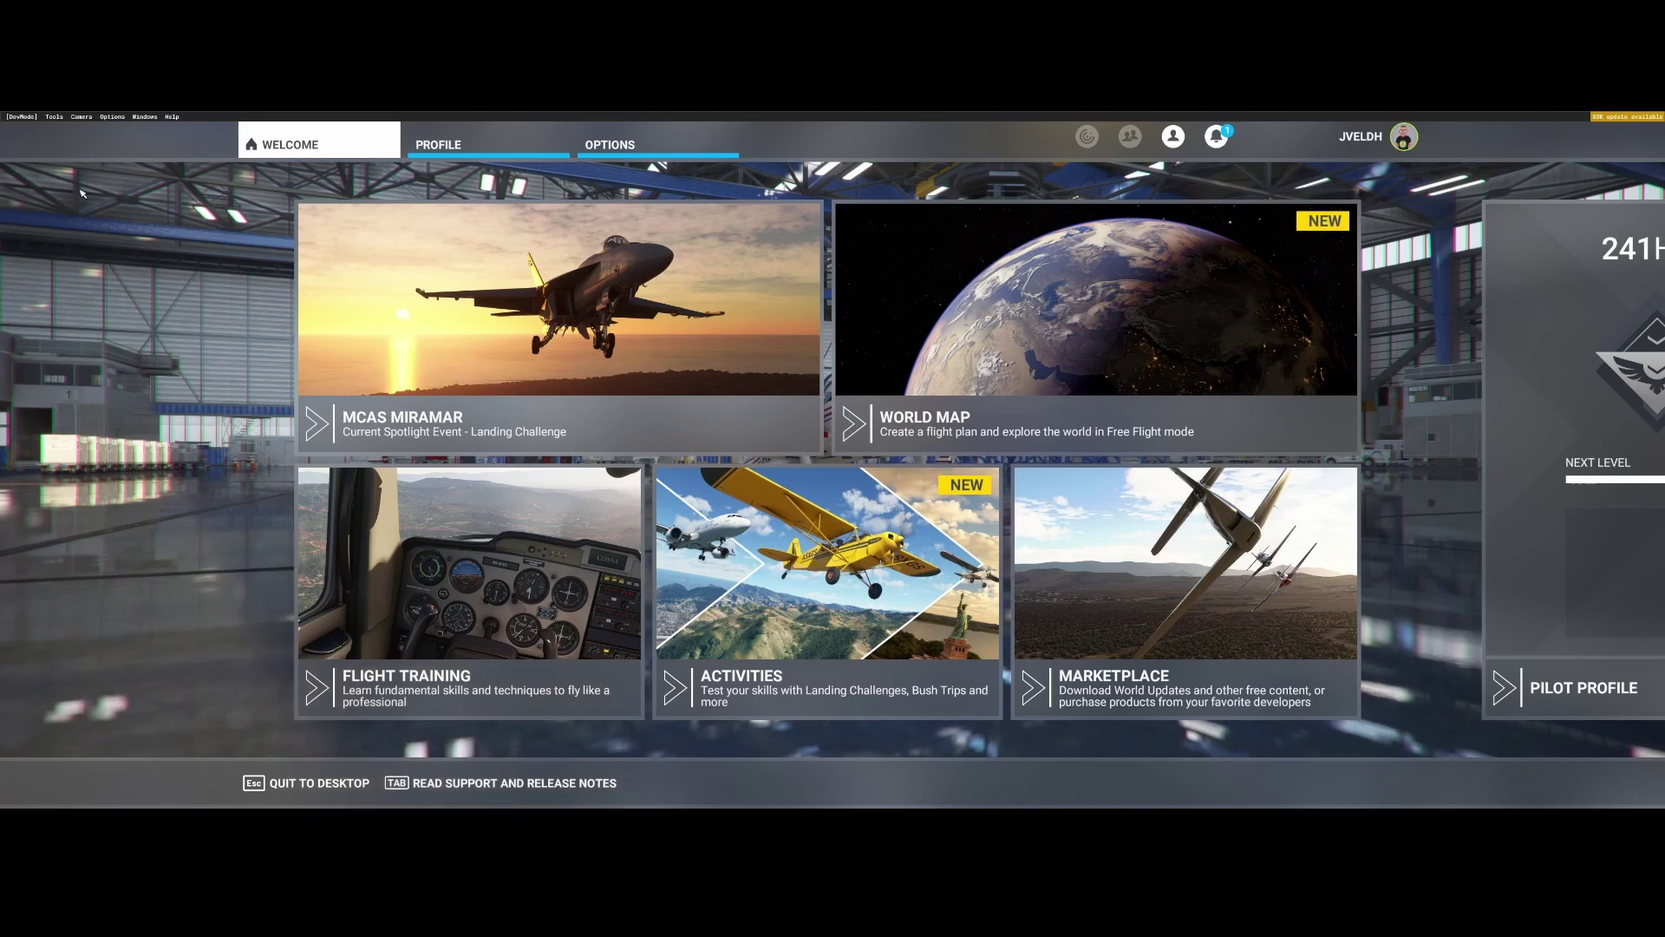
click(112, 116)
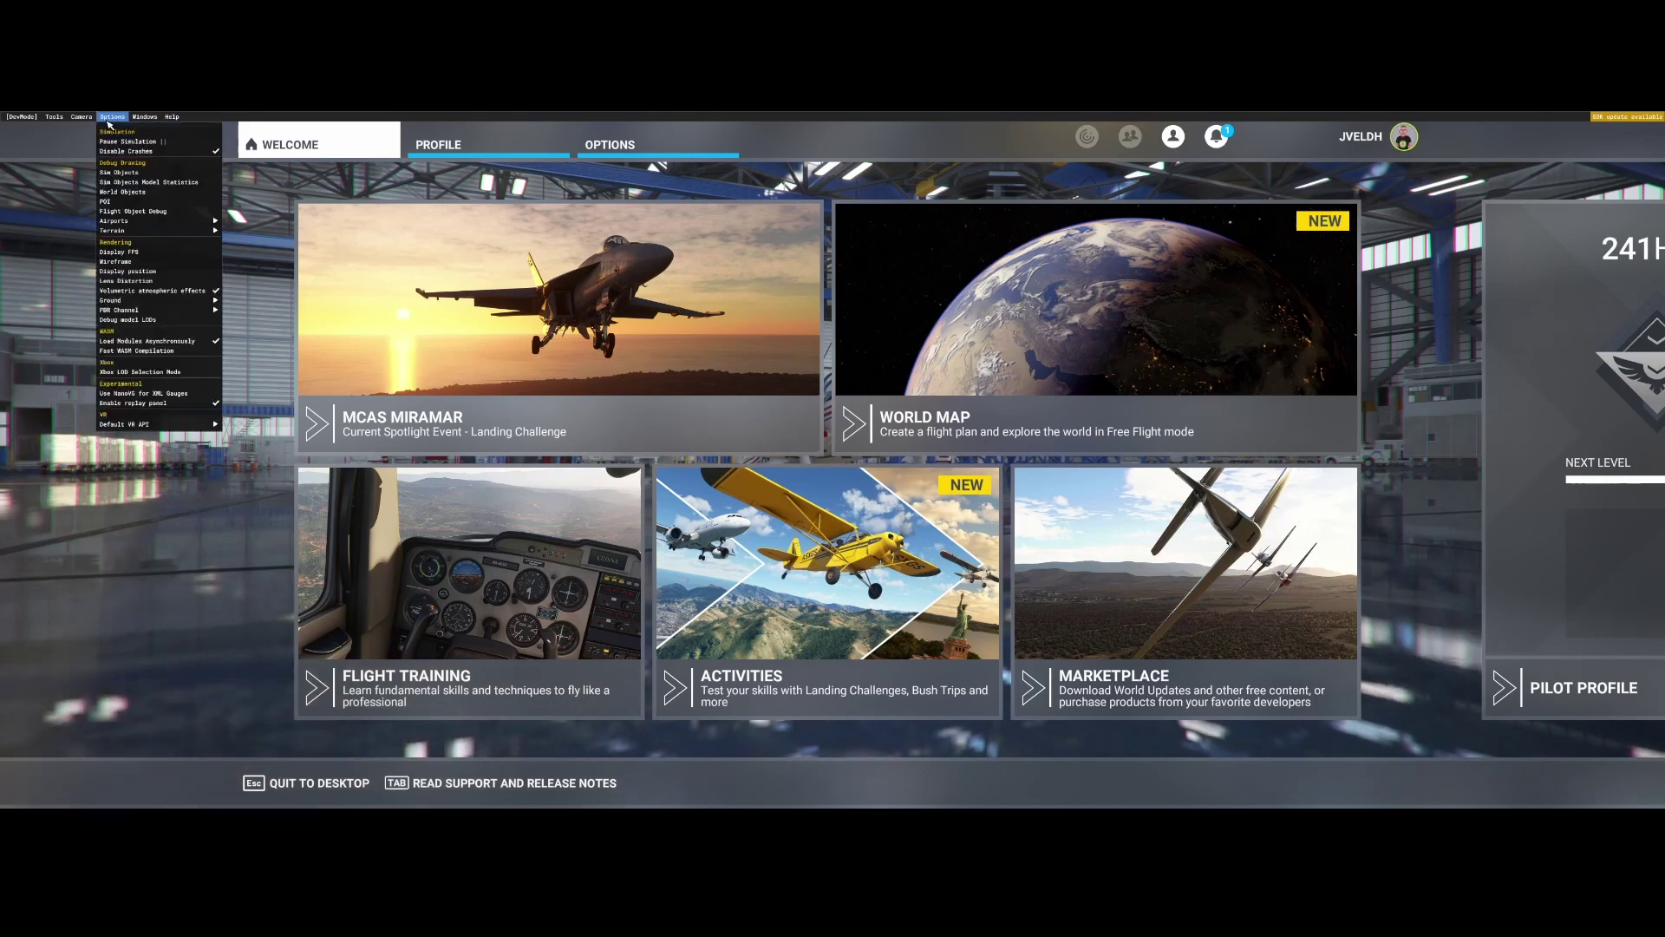
click(143, 451)
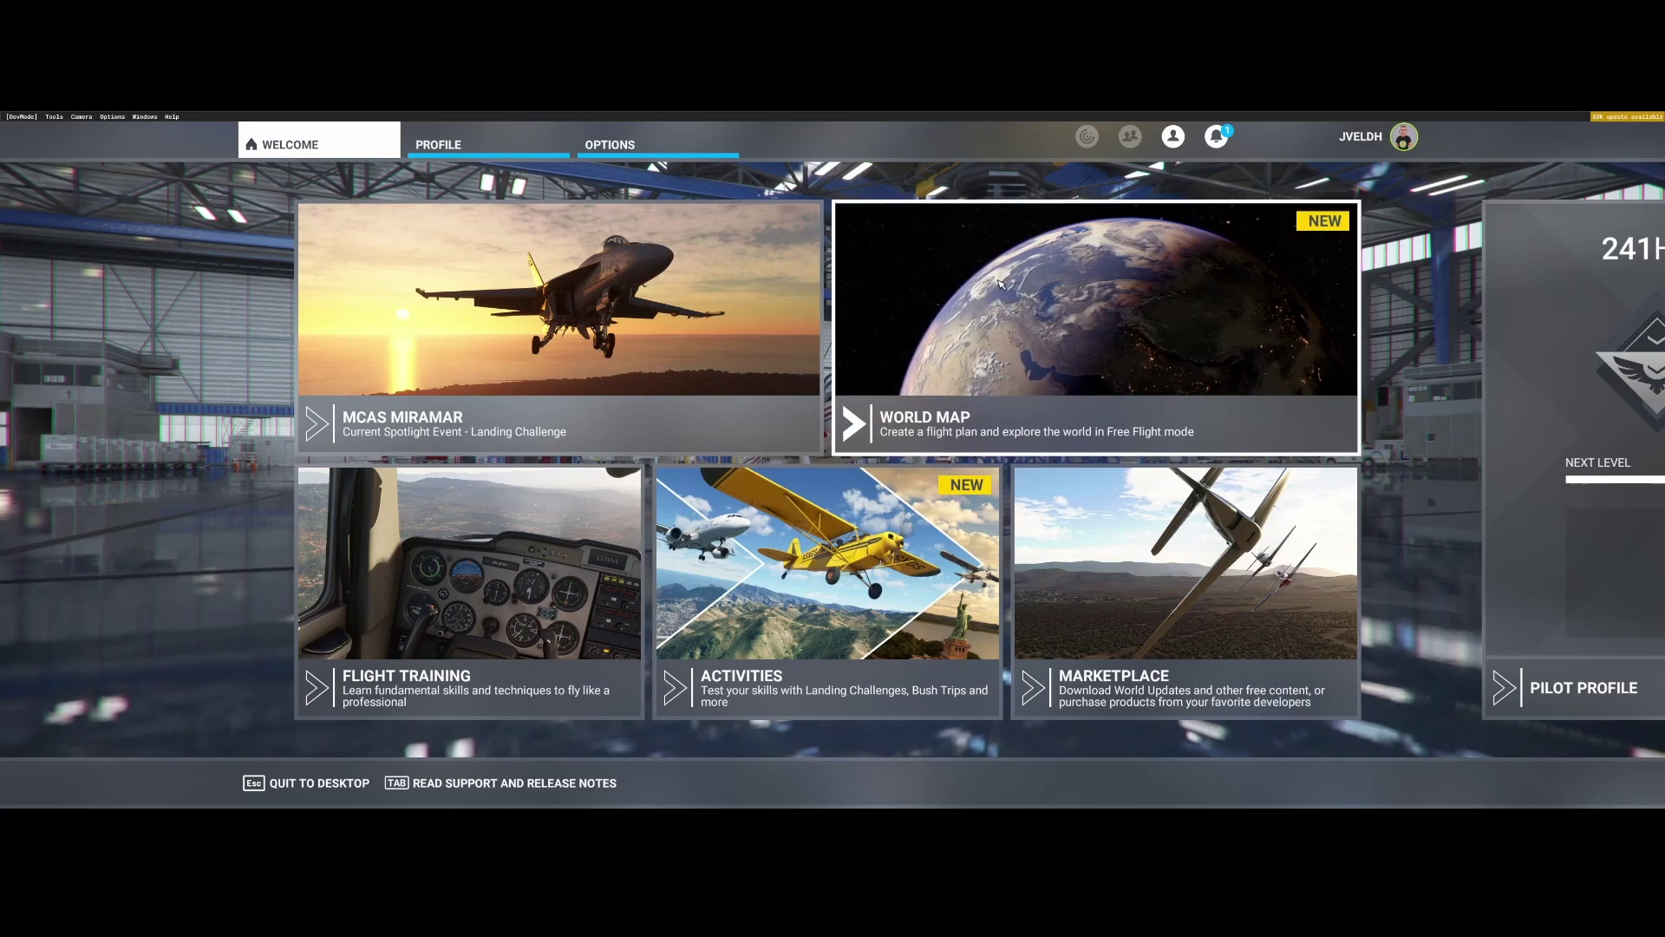
- Open the World Map and set a runway end of the triangular airfield near Dateland as the departure point
click(991, 307)
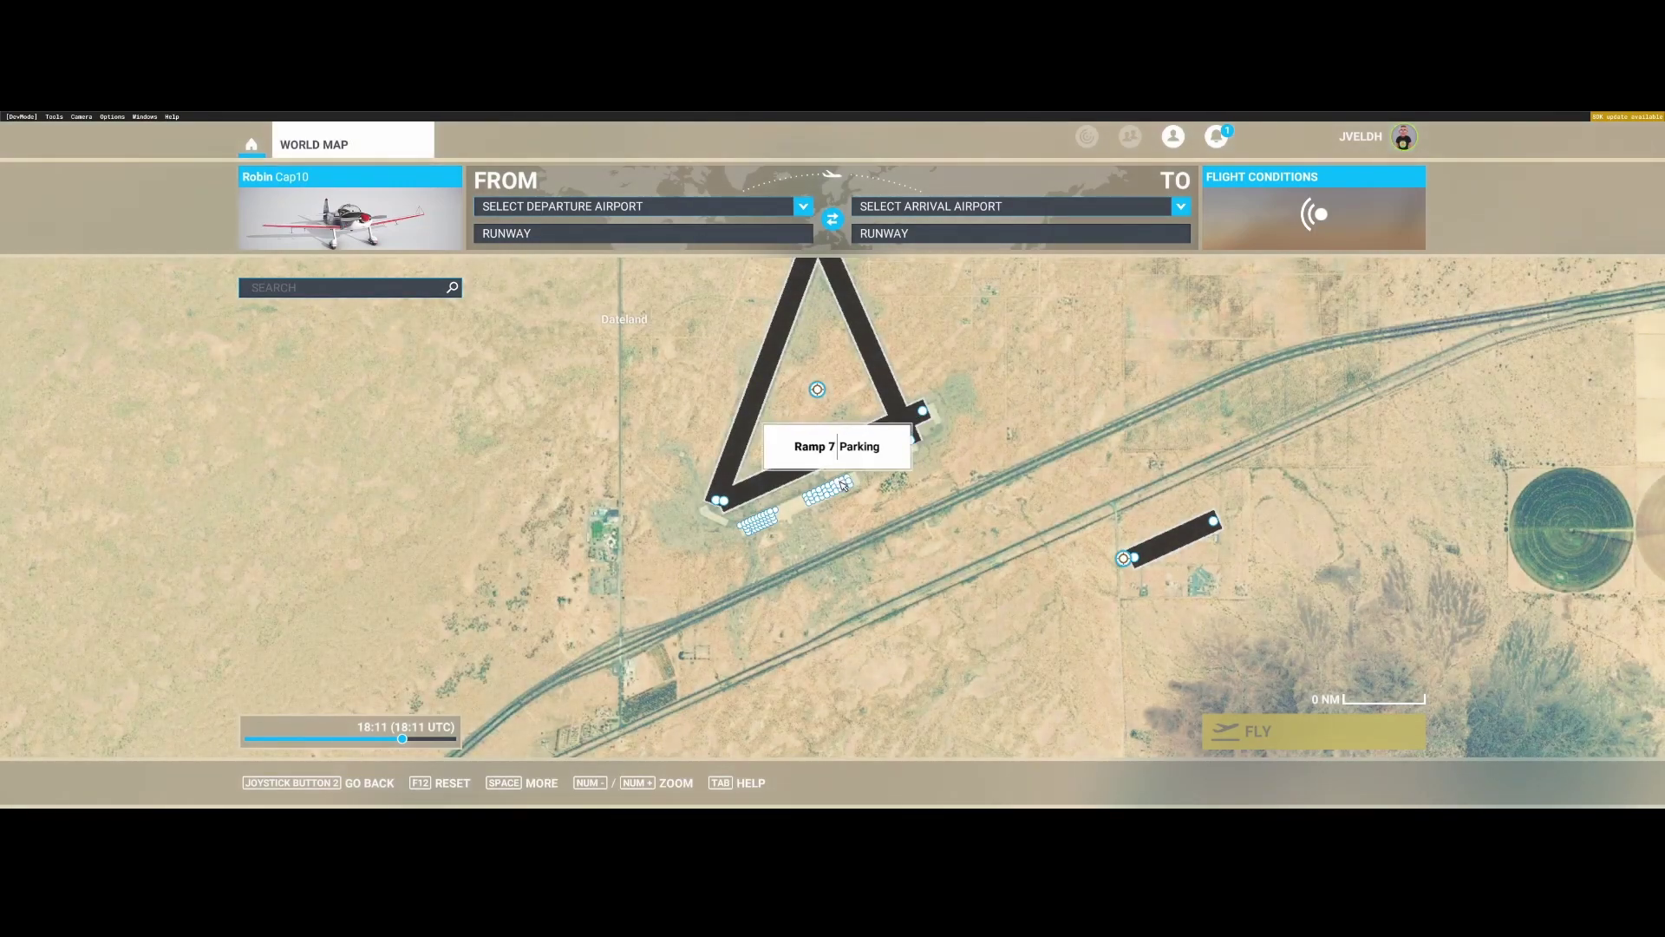
click(720, 500)
click(727, 525)
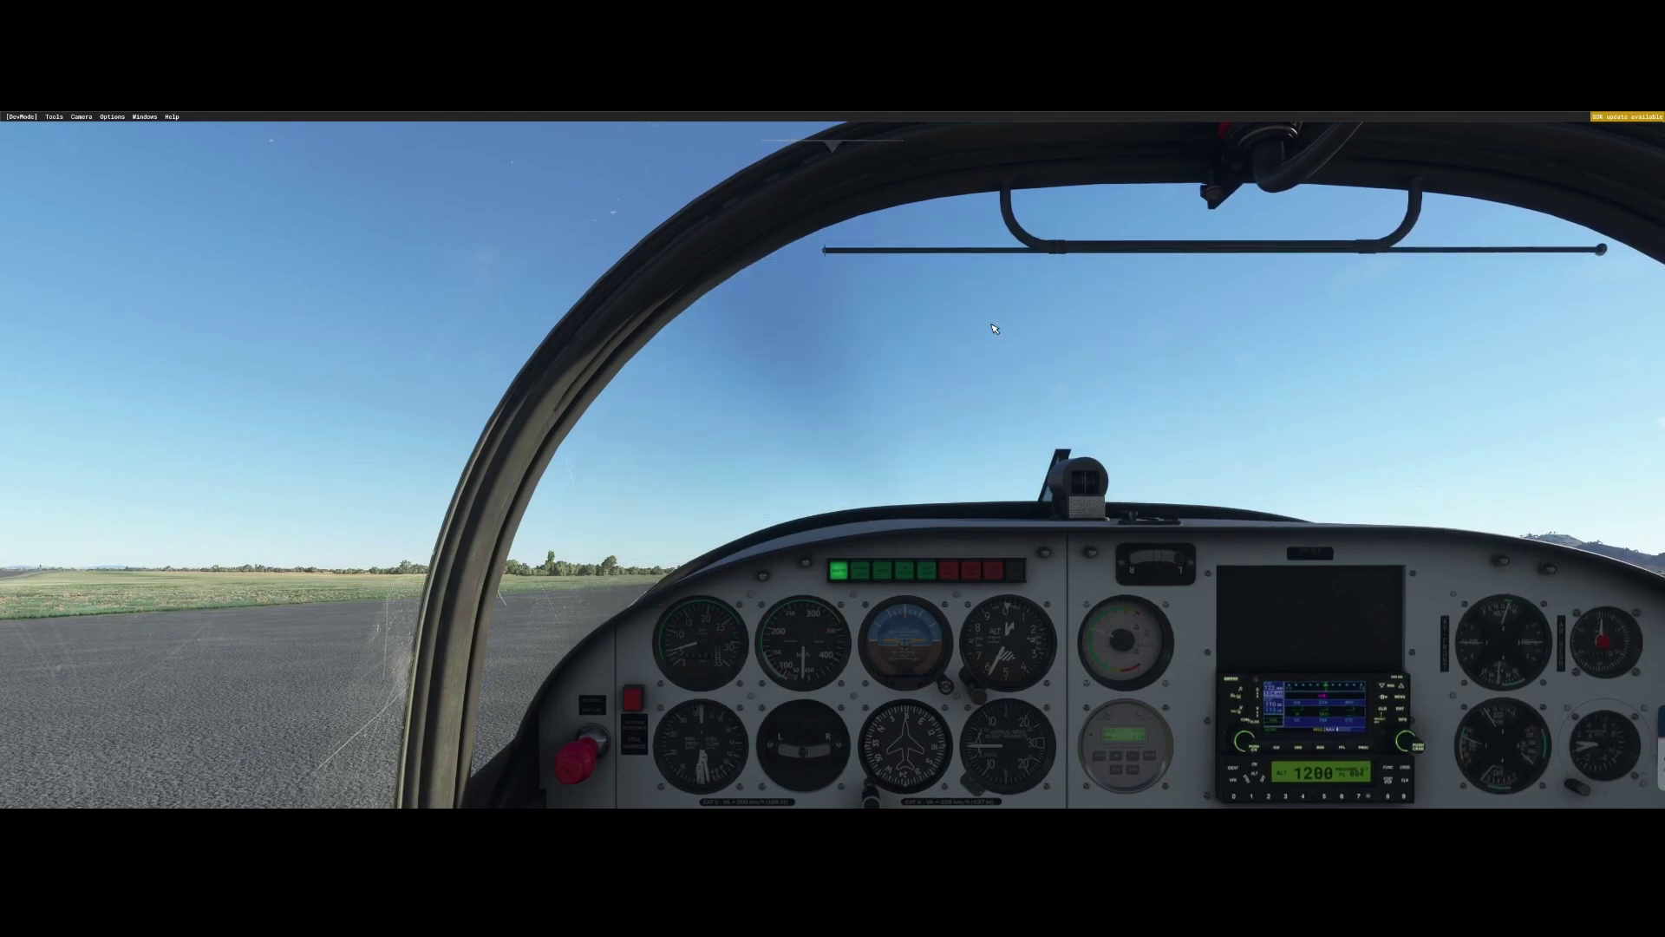
- Record two sequences in the Replay panel: a 47-second take-off with a change to the external camera, and a second one of 5 seconds
mouse_move(842, 127)
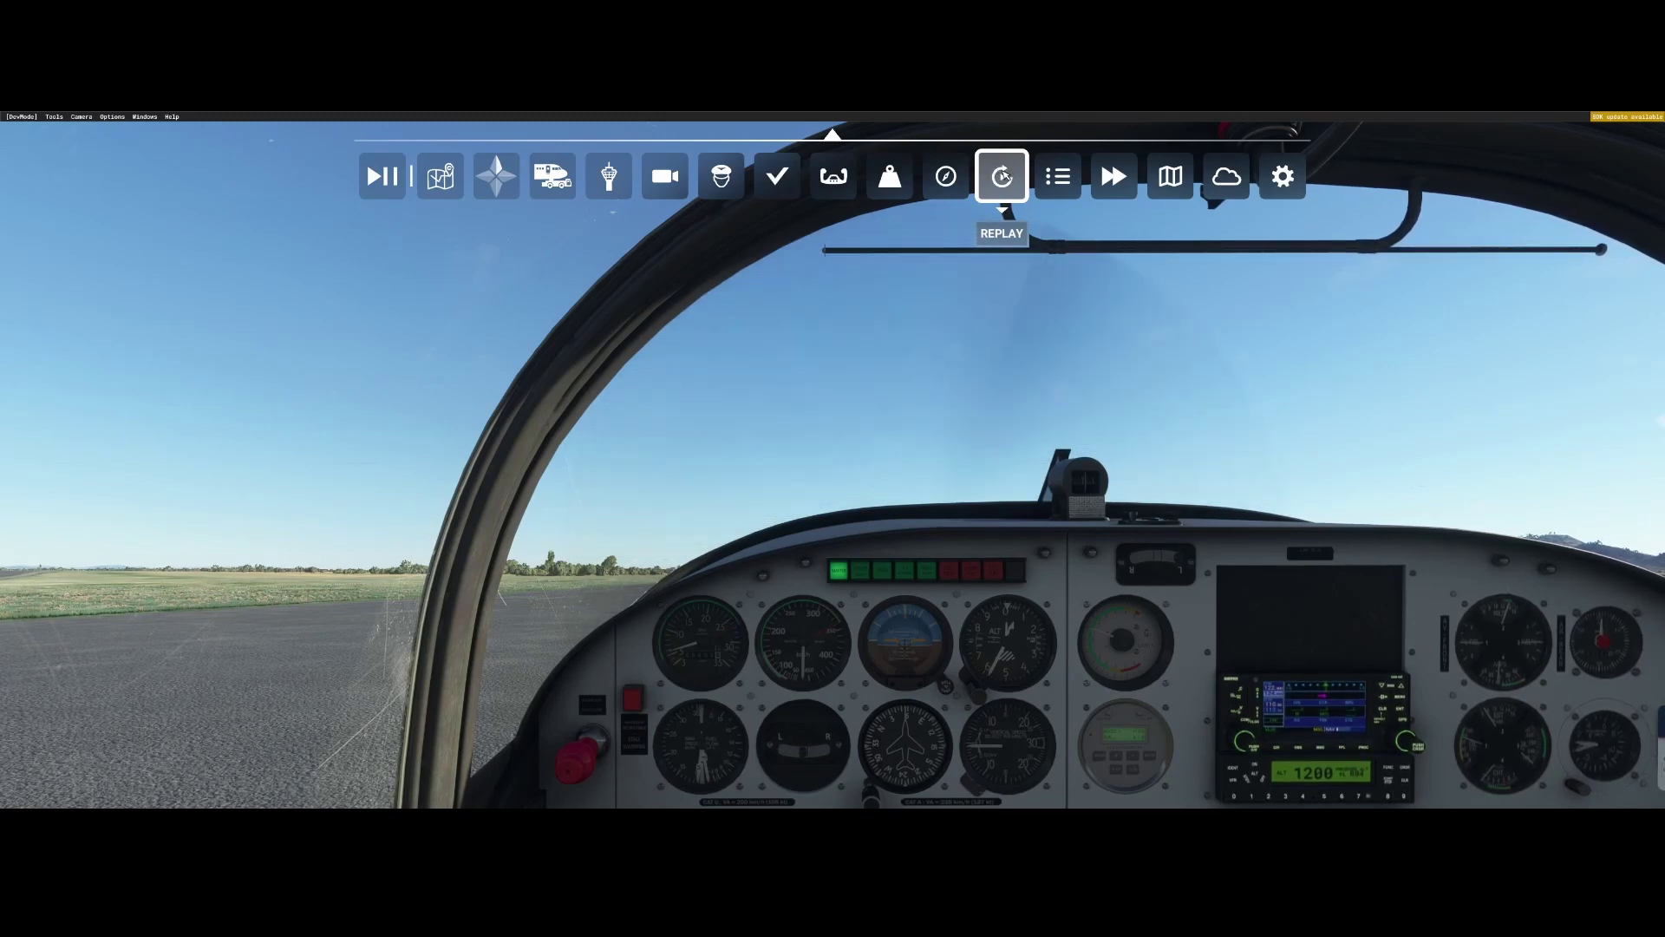
click(1003, 178)
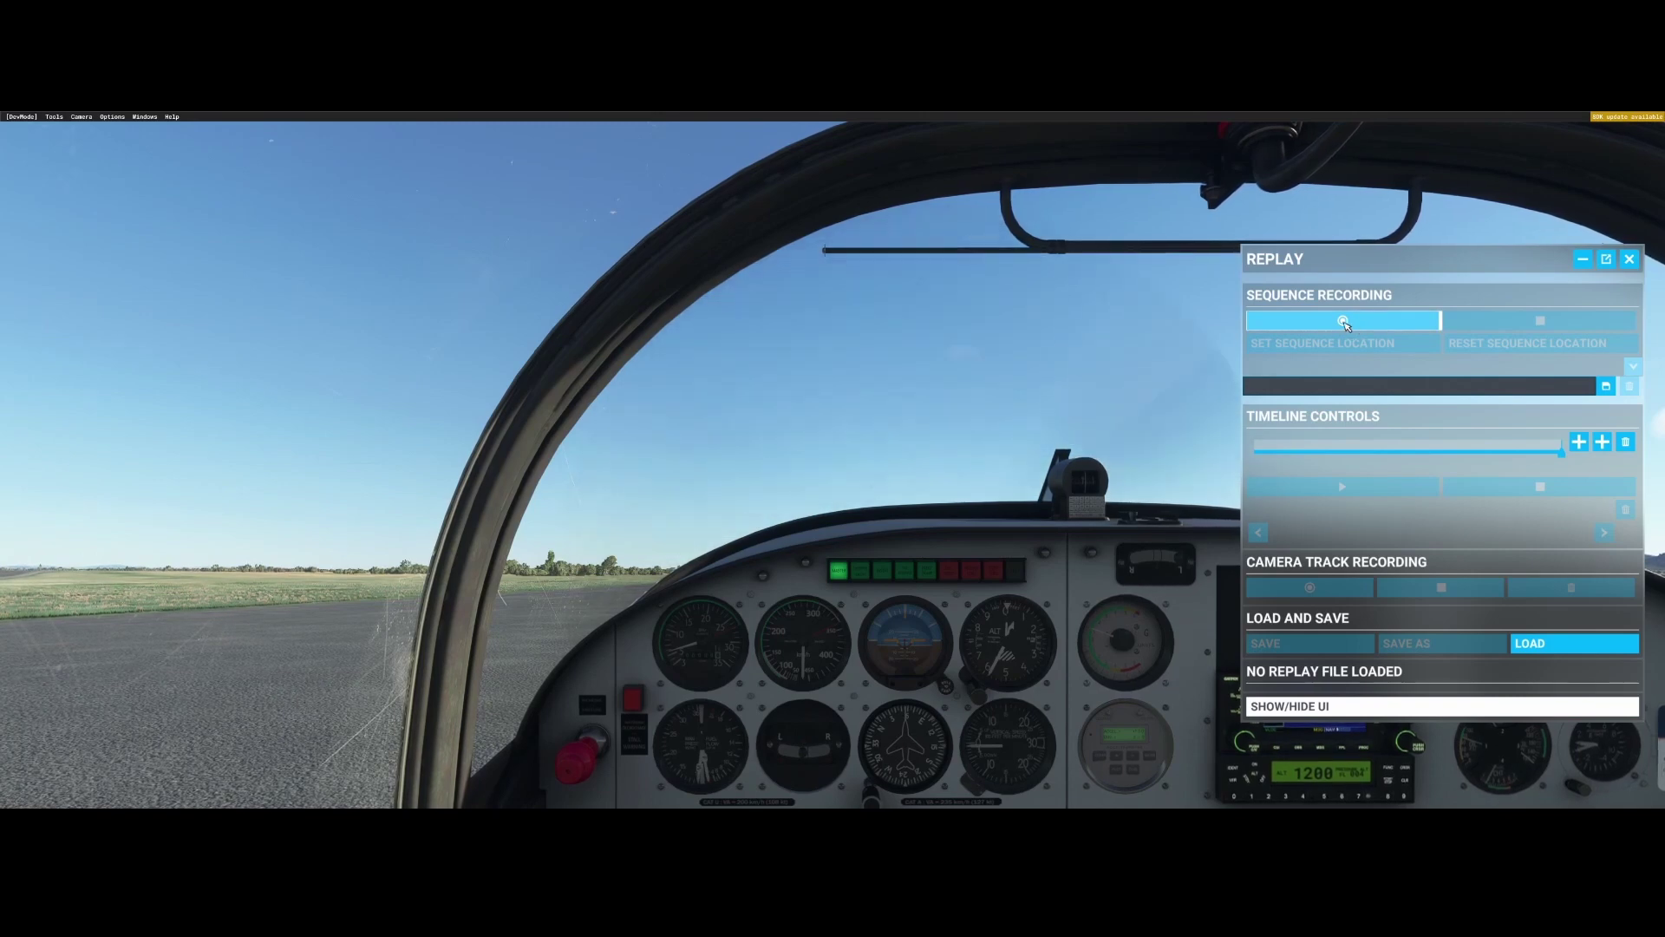
click(1349, 324)
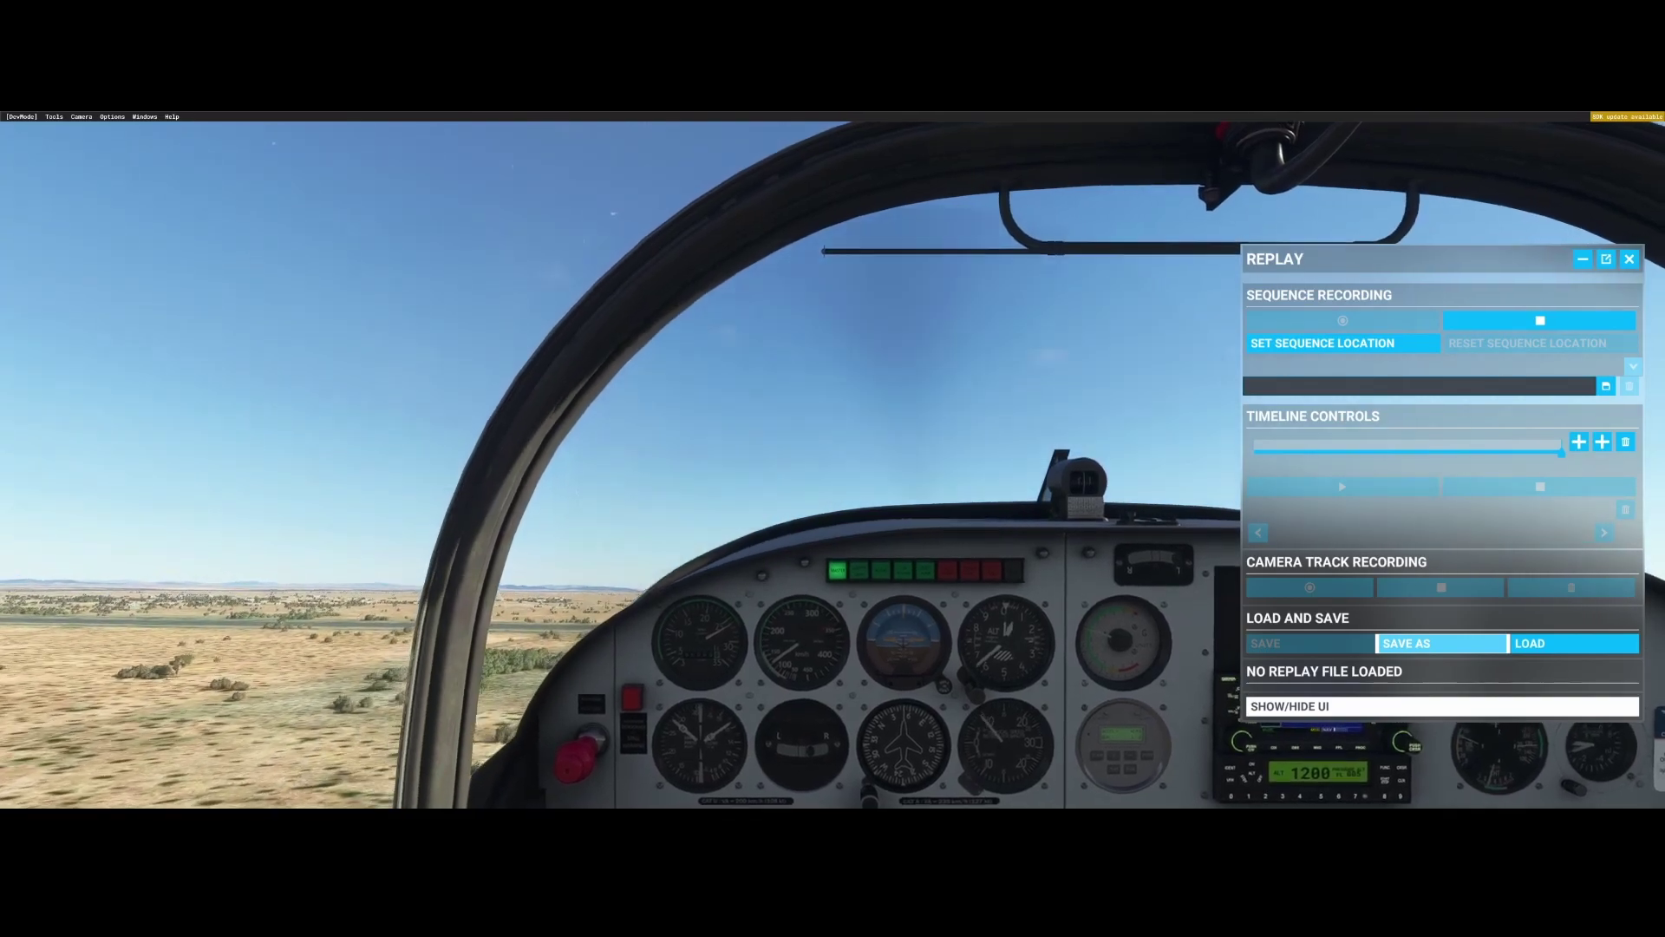
key(End)
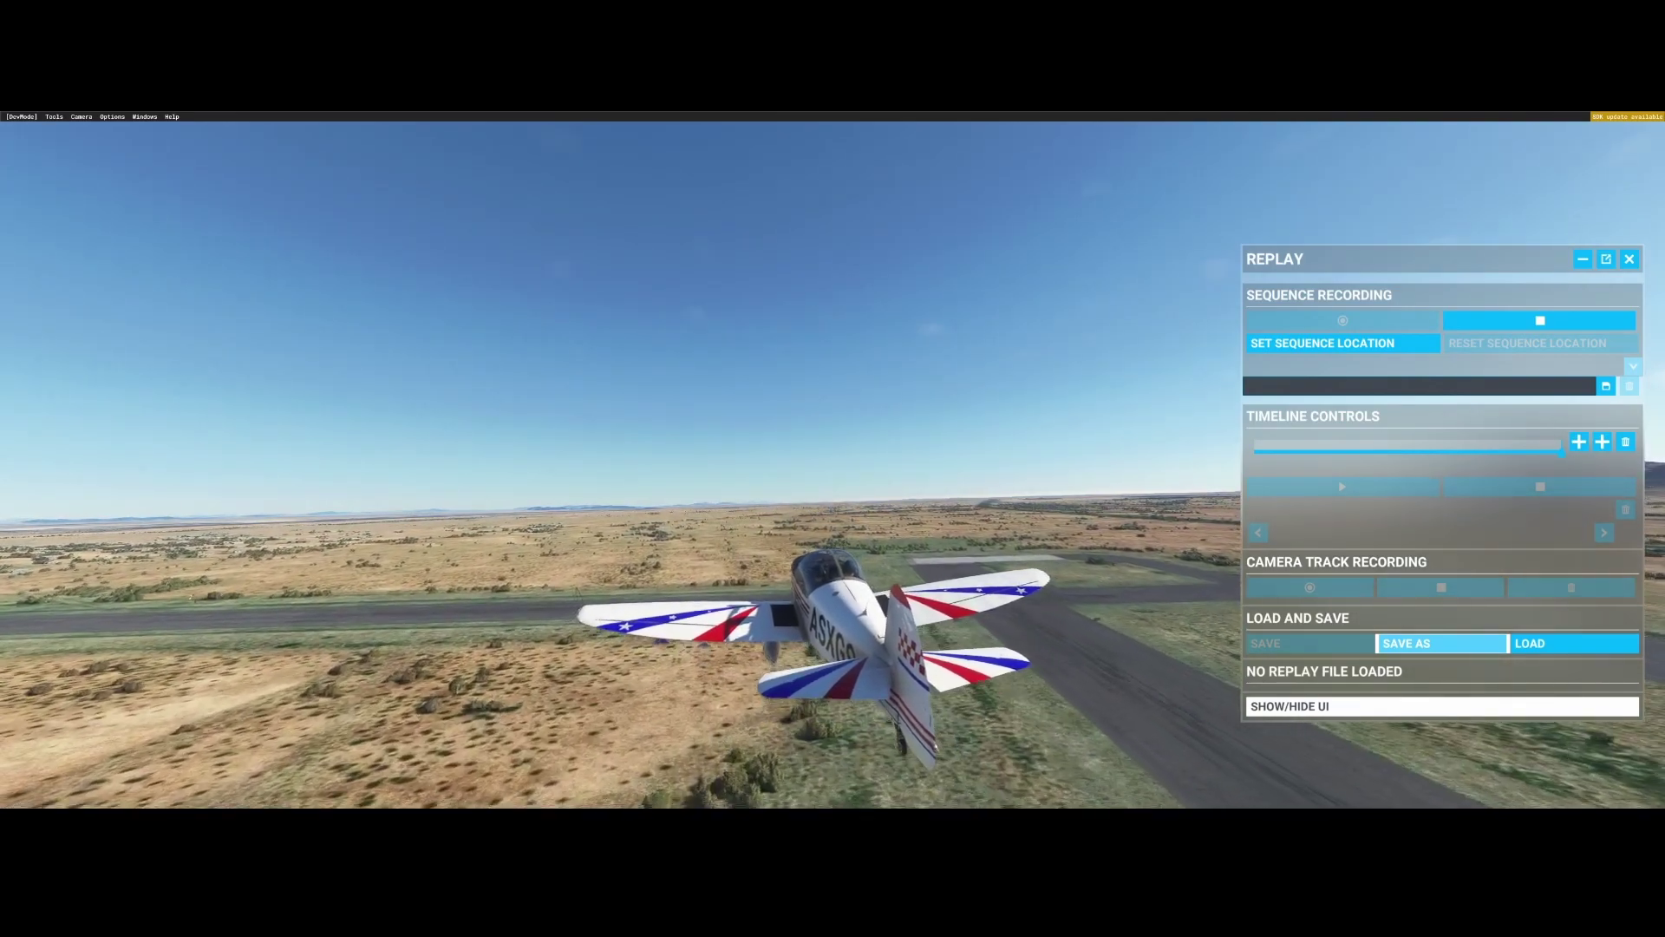
click(1528, 320)
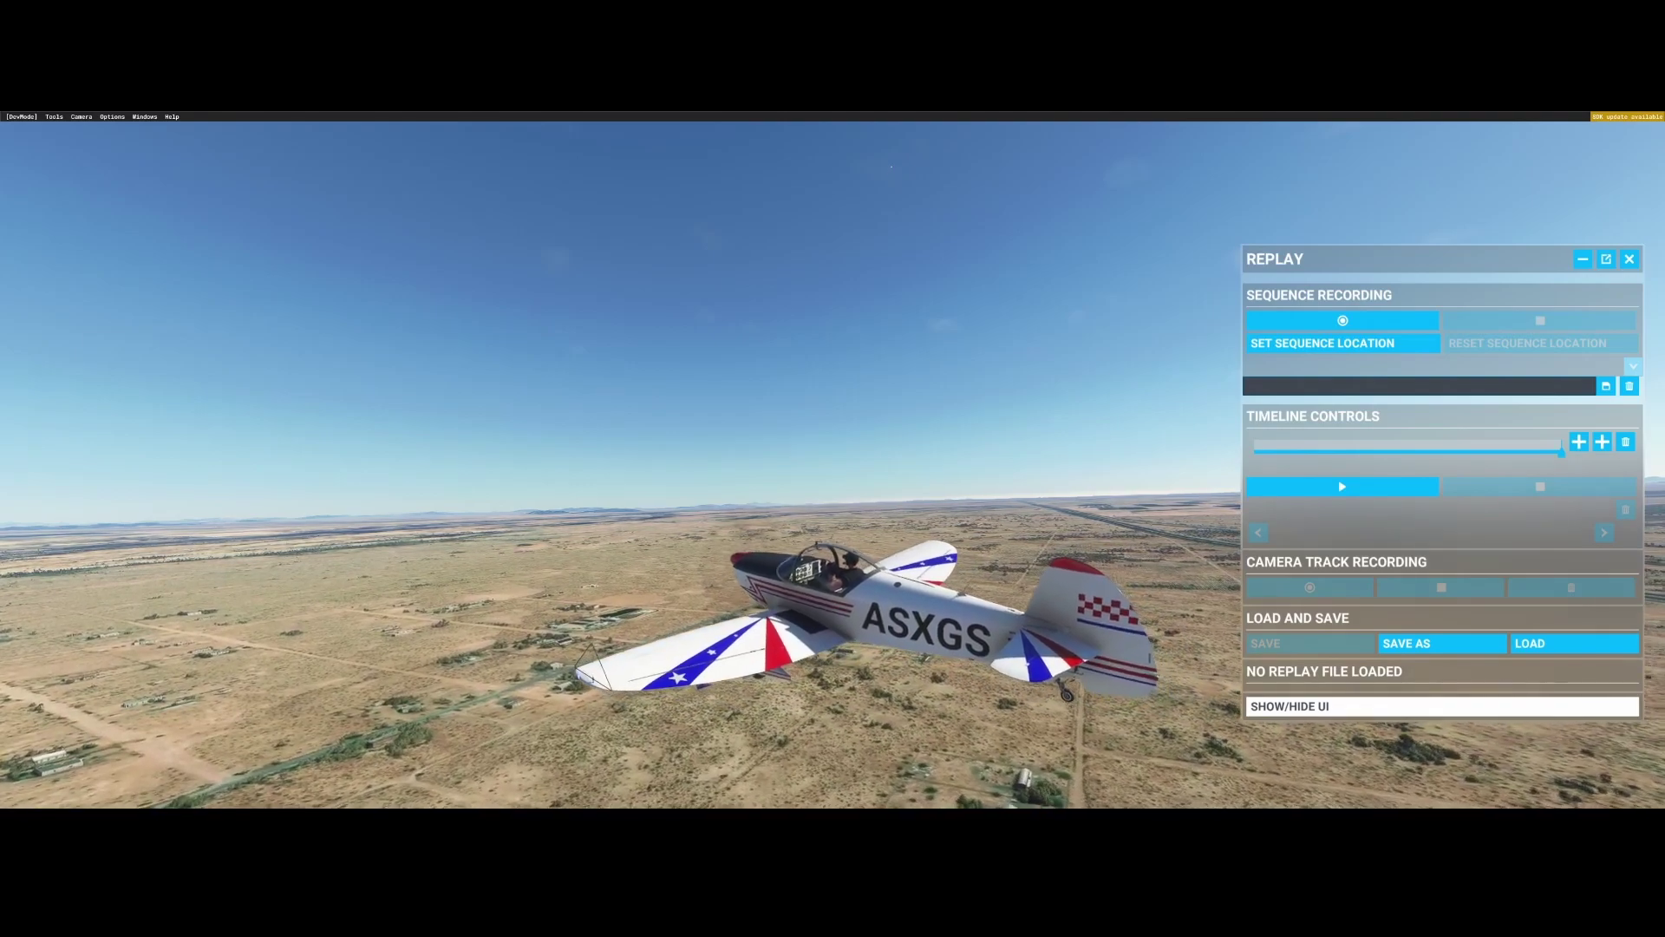
click(1372, 321)
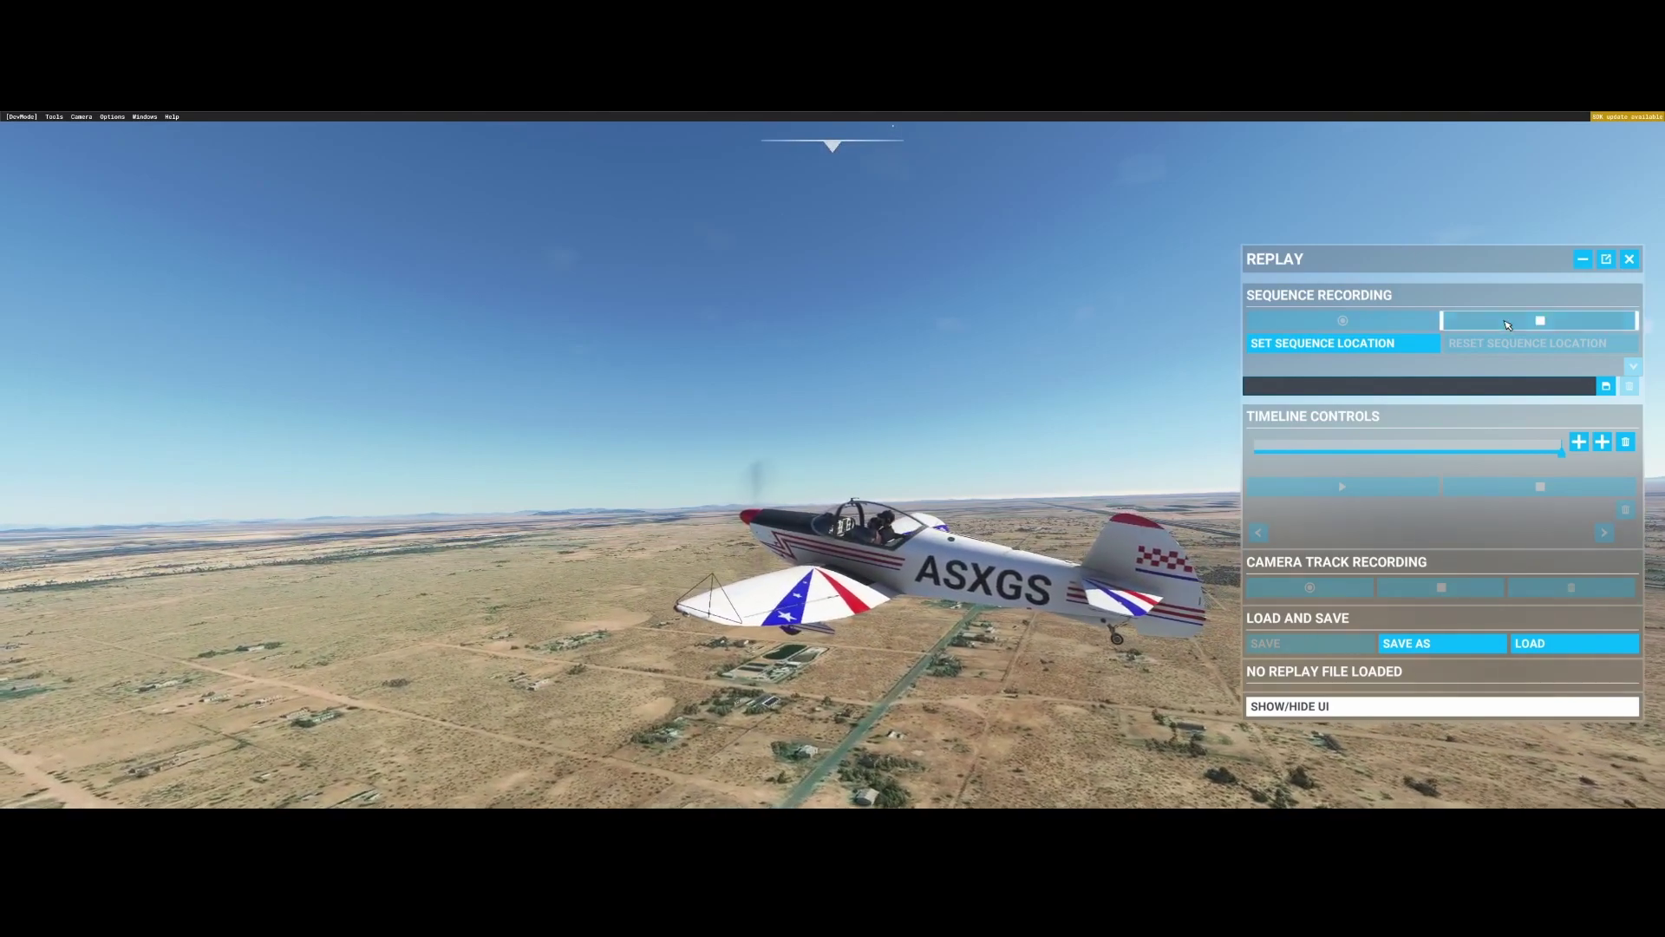
click(1540, 320)
- Rename the 47-second recorded sequence as take off and select it under its new name
click(1634, 365)
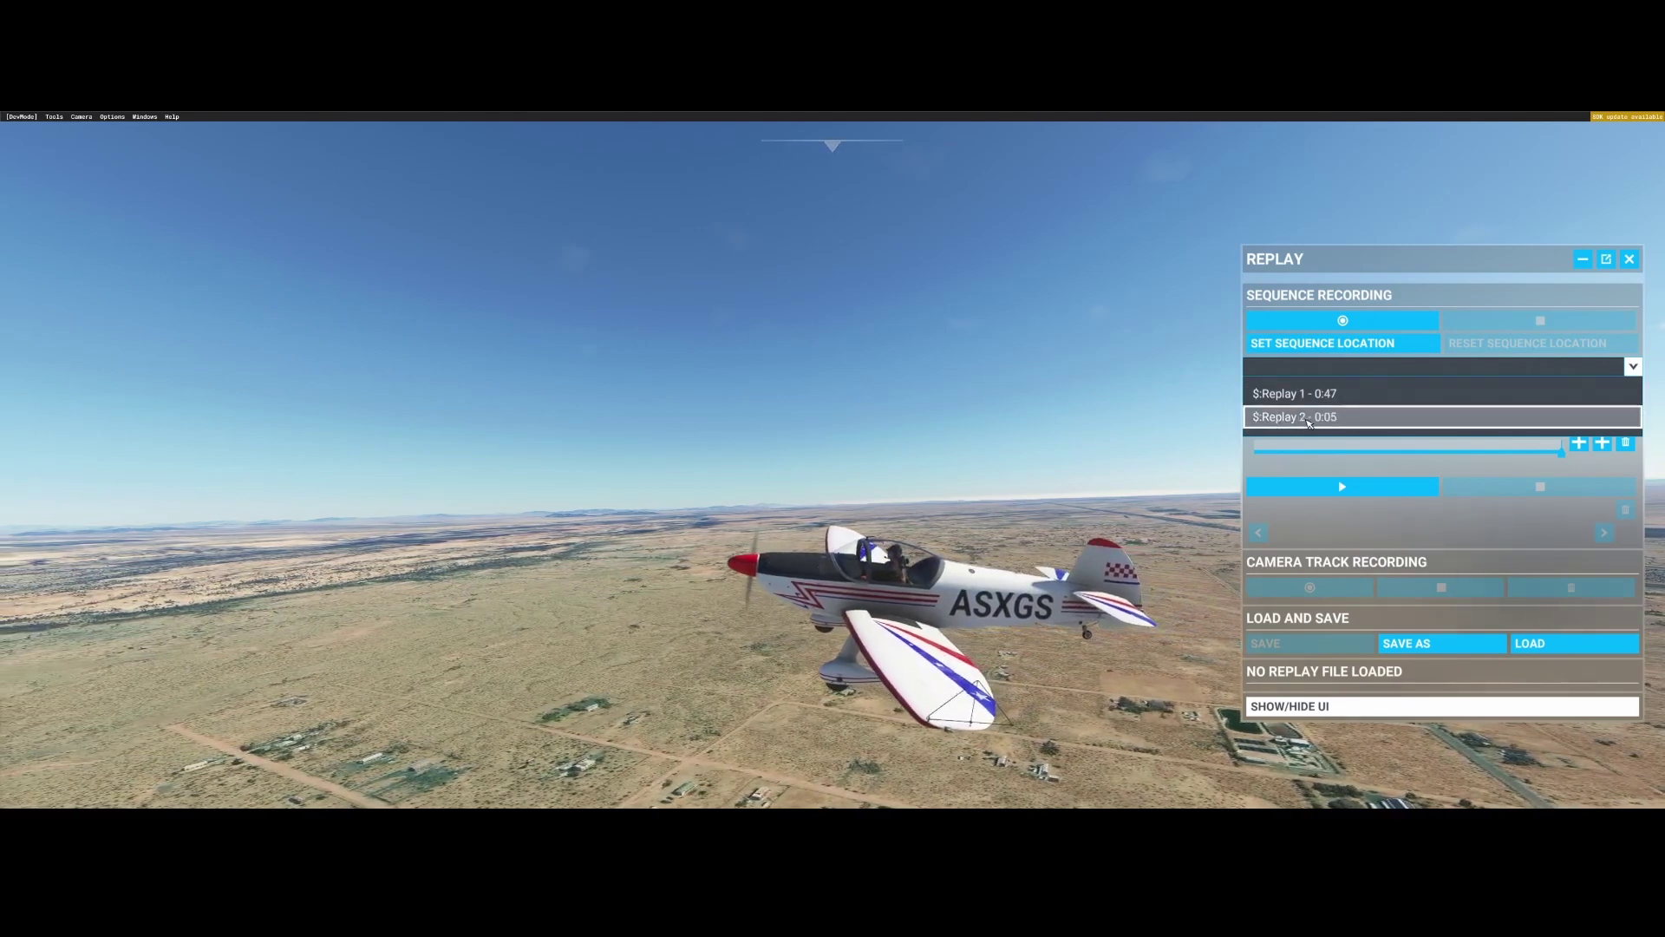
click(1281, 397)
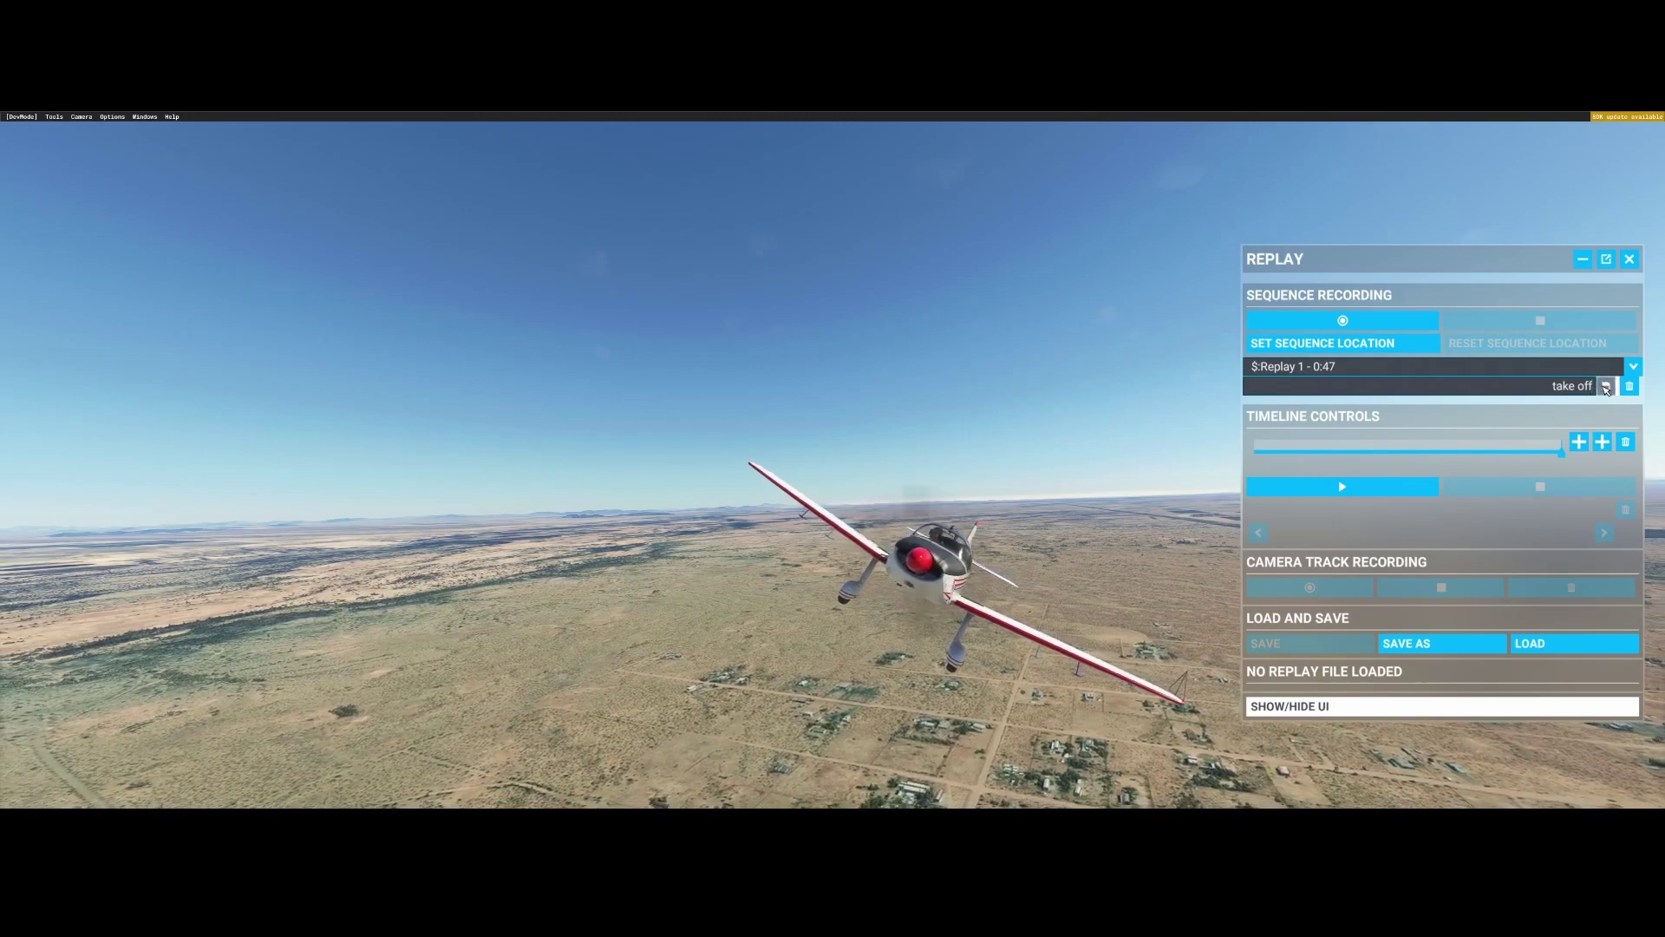
click(1607, 389)
click(1634, 367)
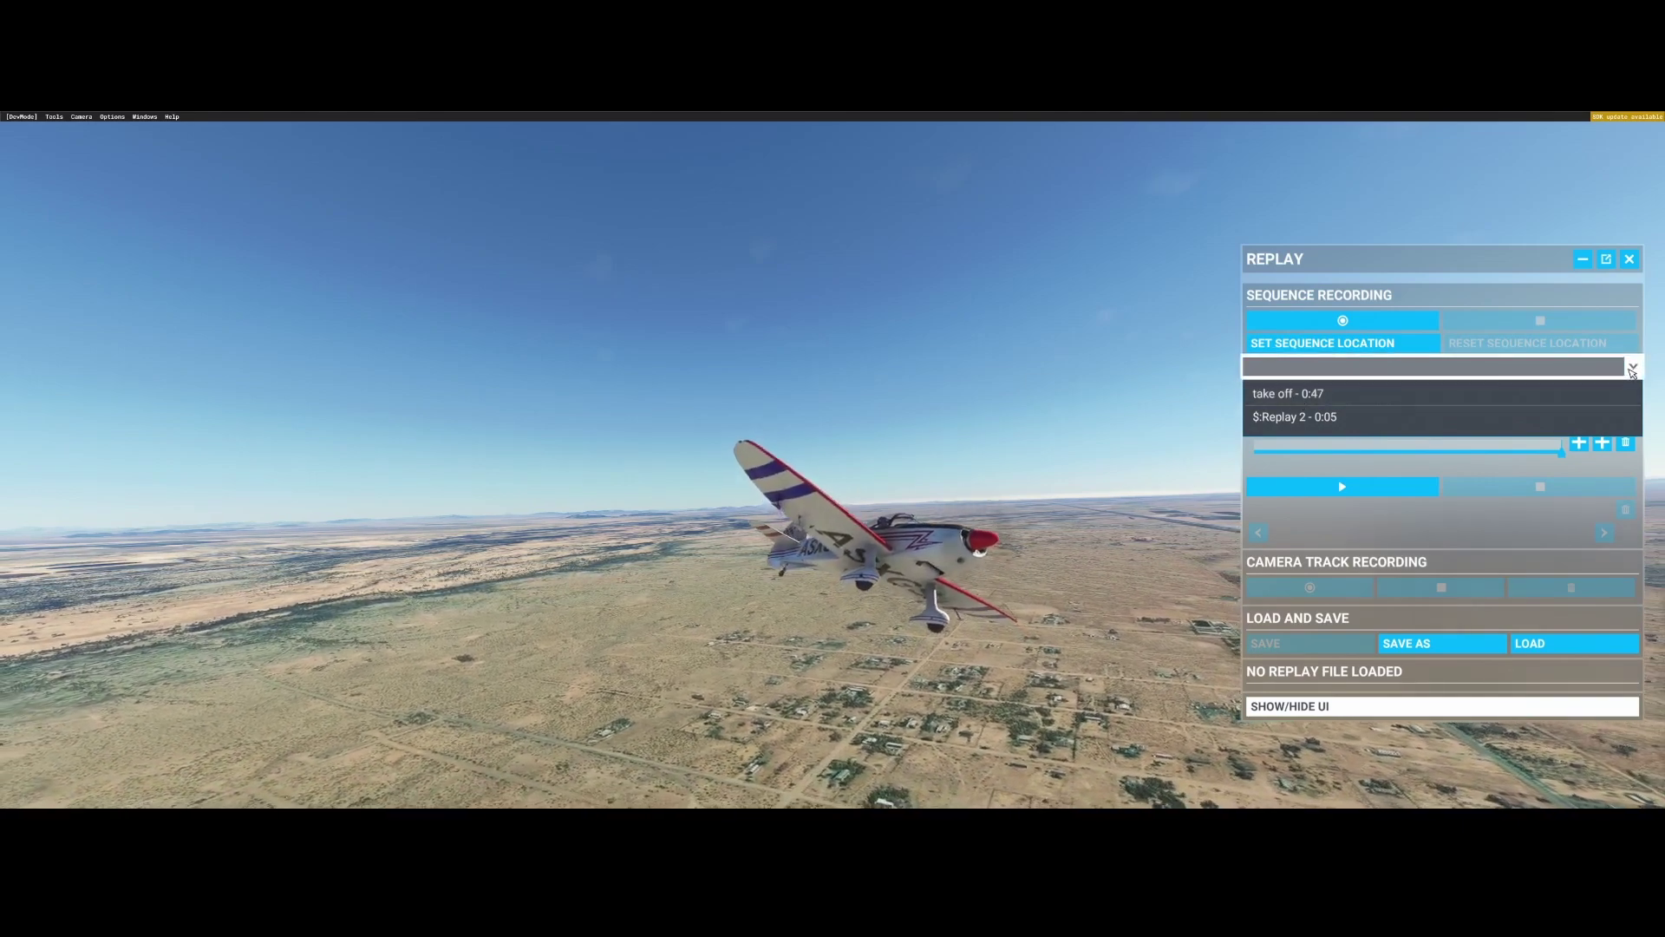
click(1634, 368)
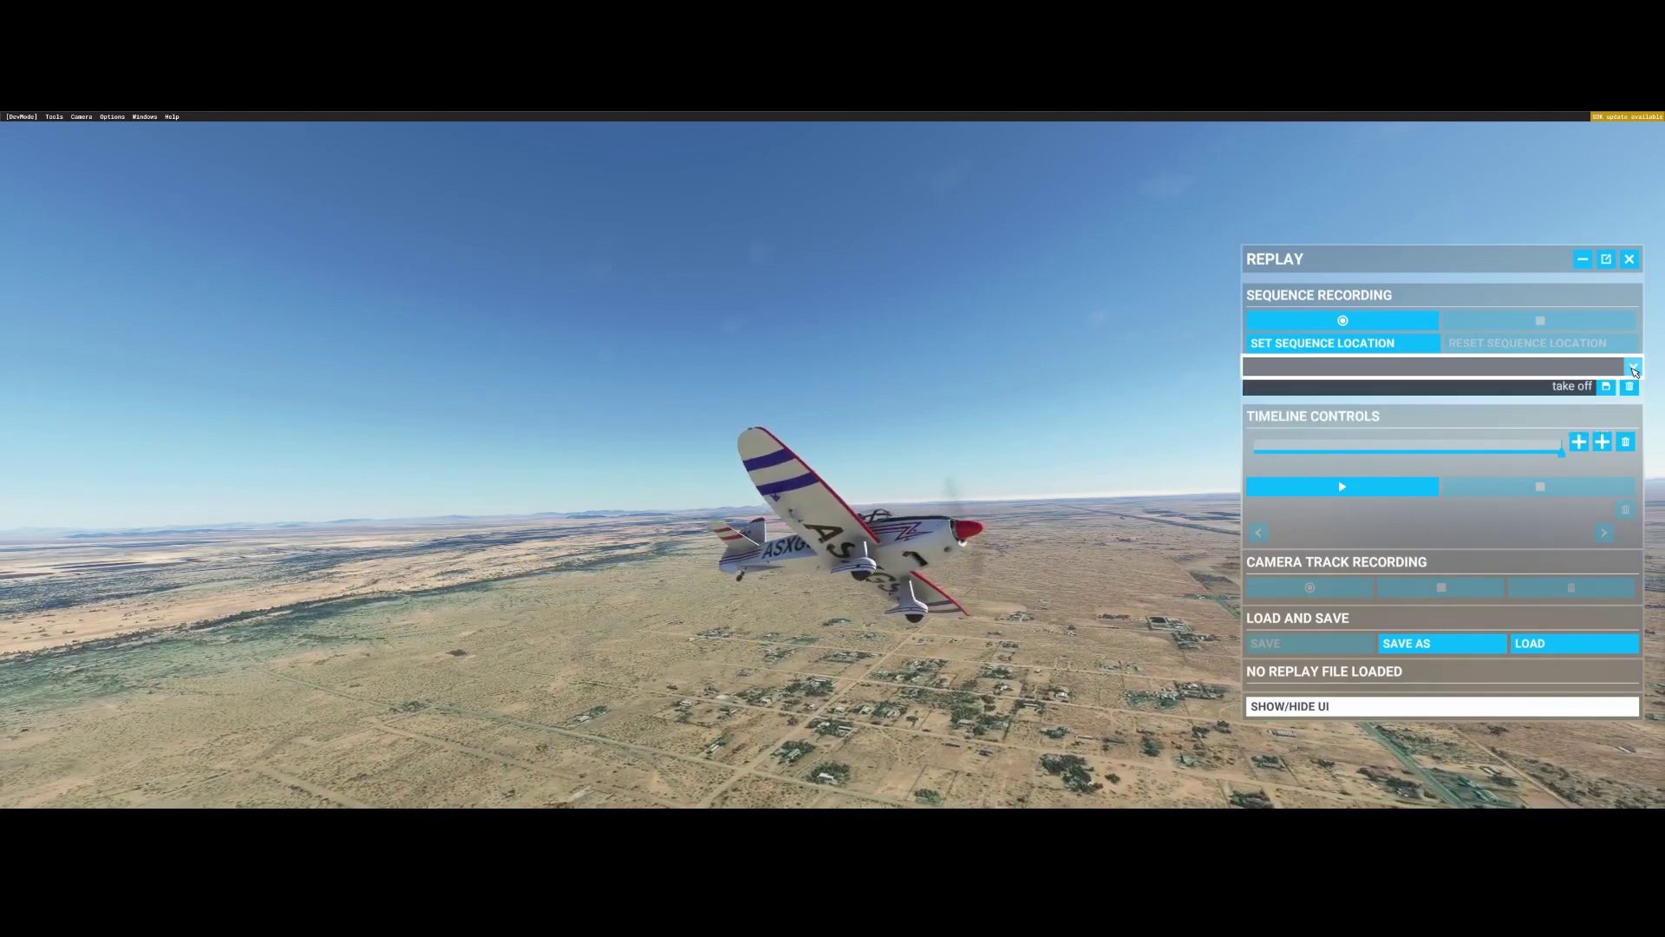
click(1634, 366)
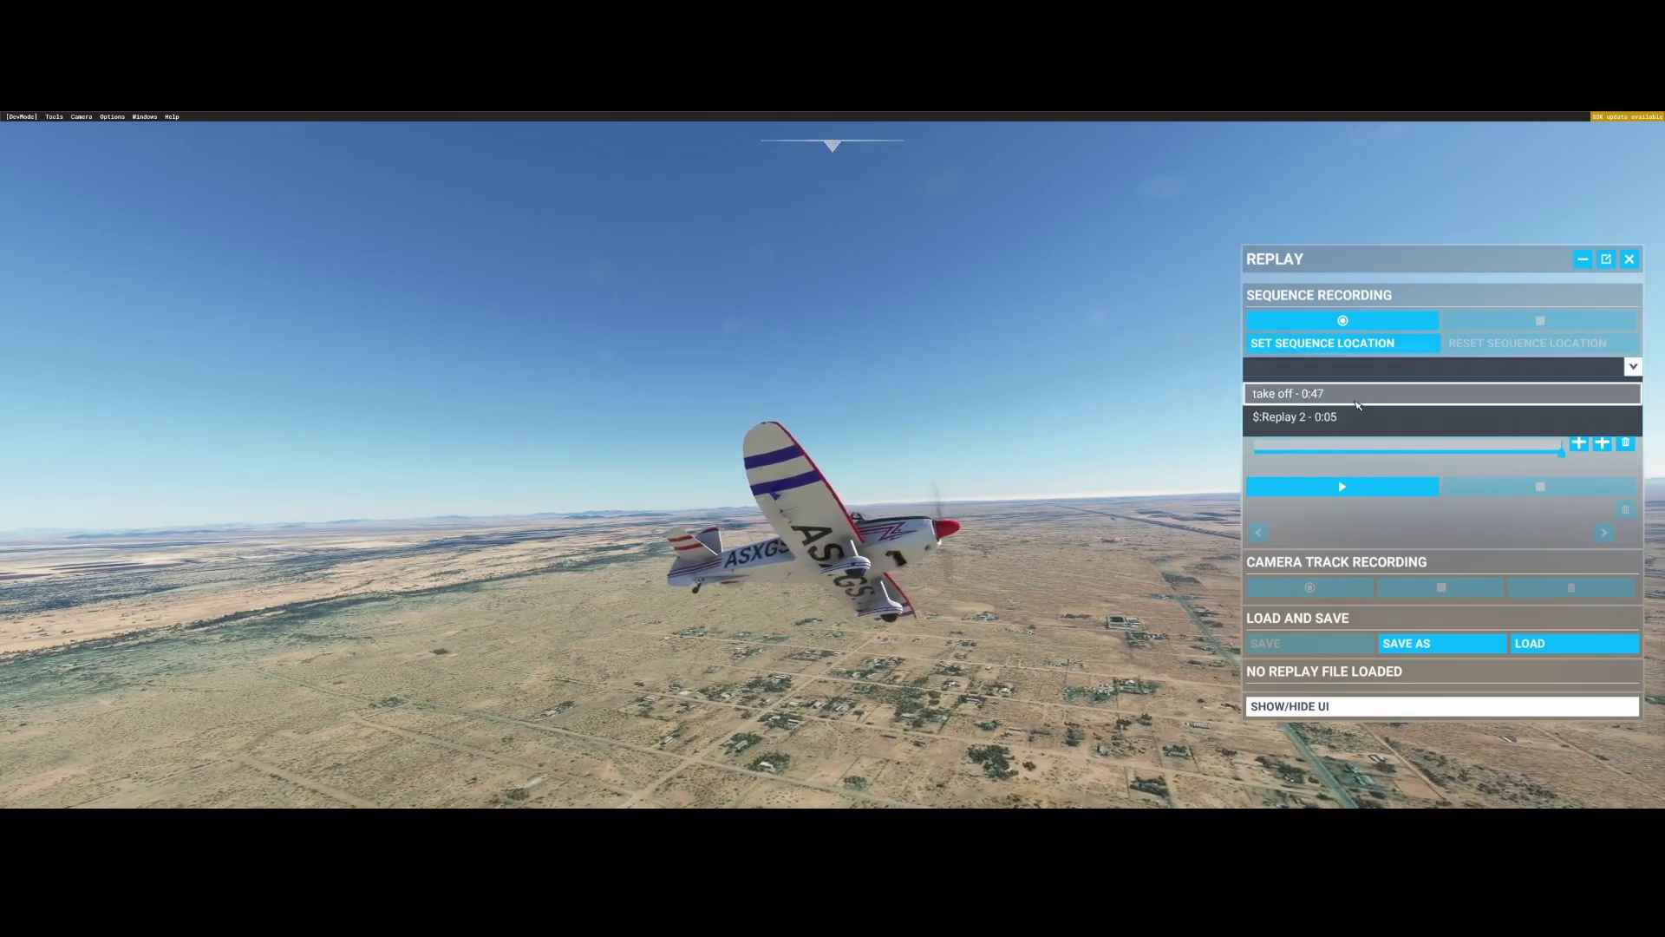
click(1322, 397)
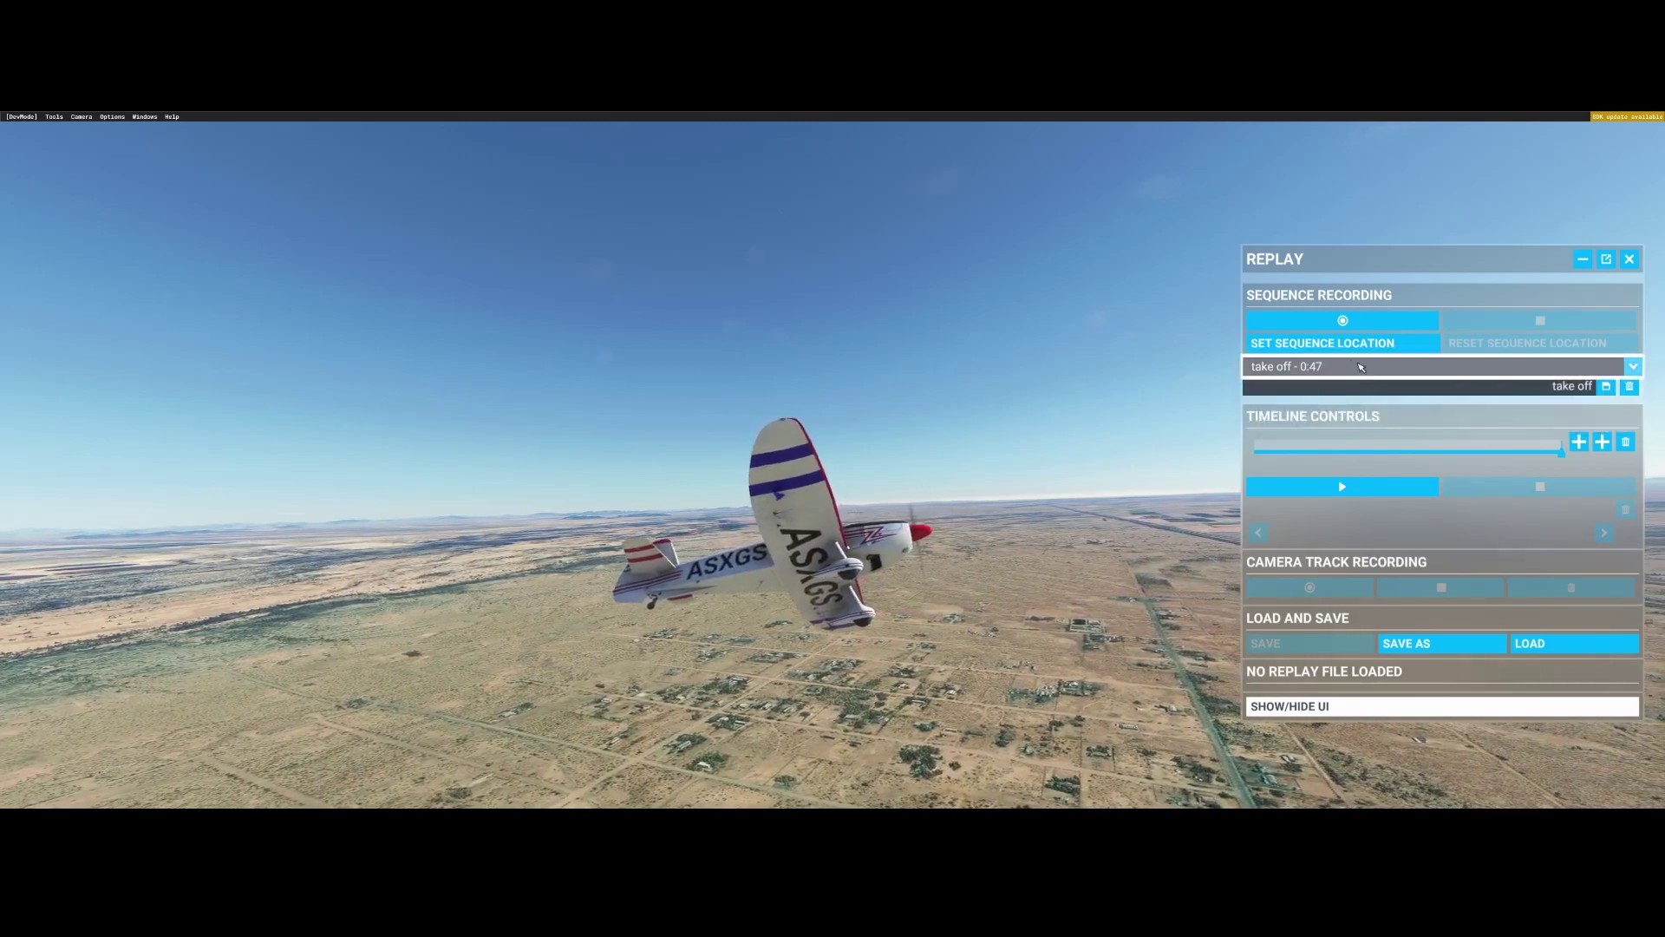
- Try setting the take off sequence's location to the current position, reset it, and select the sequence again
click(1331, 347)
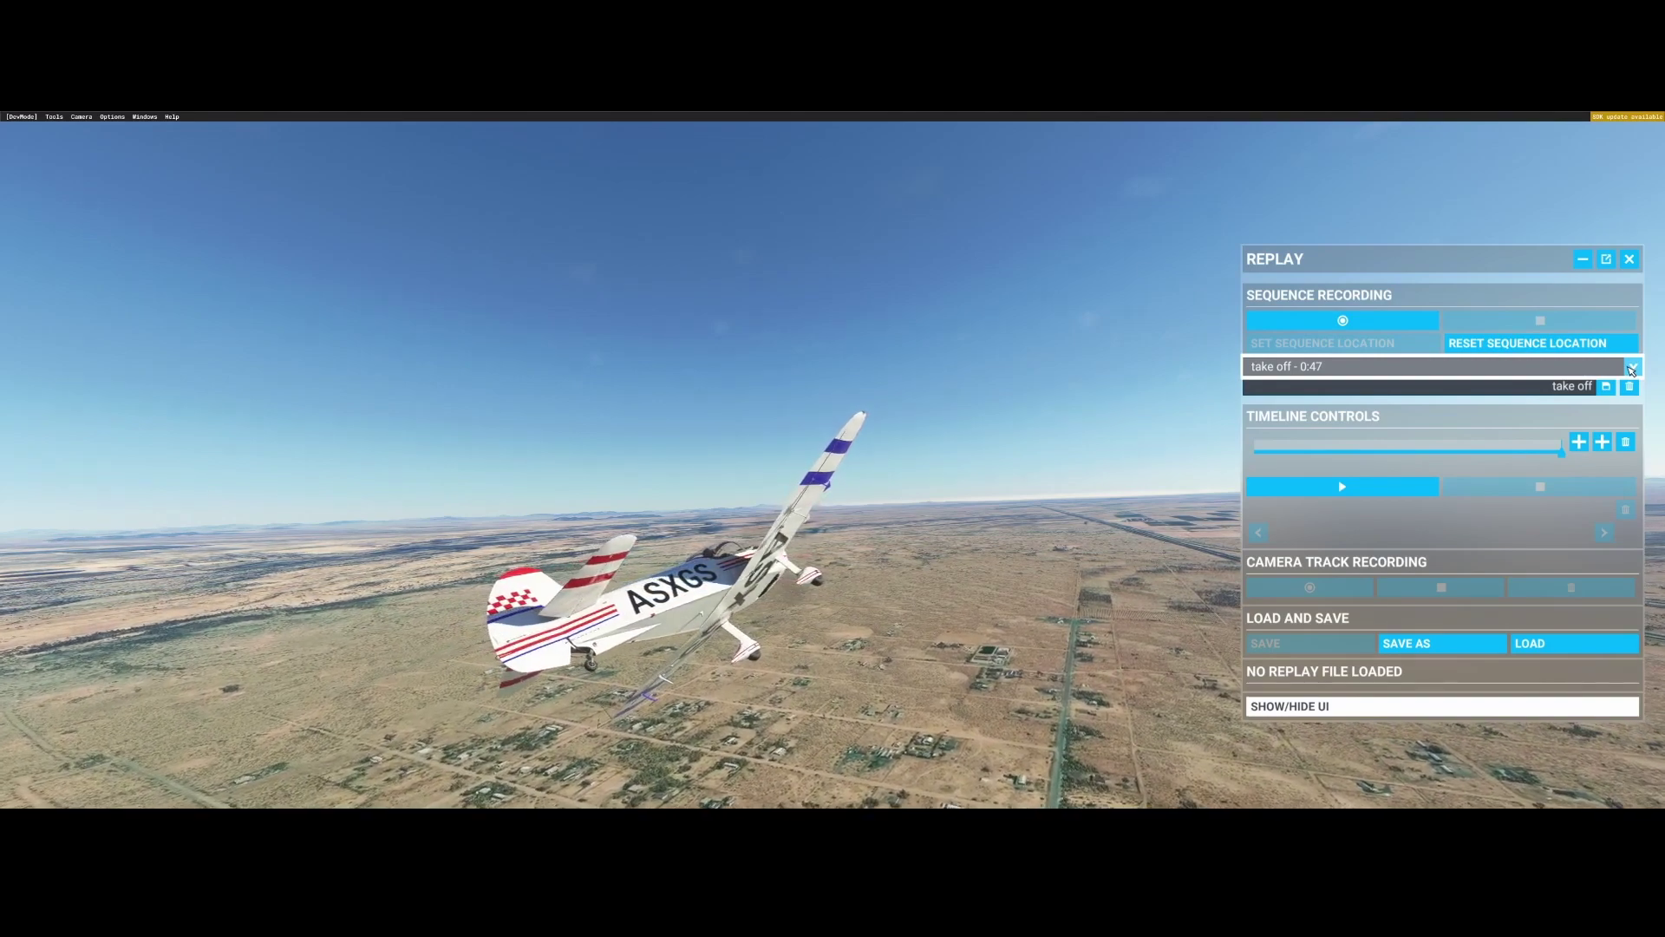
click(1557, 347)
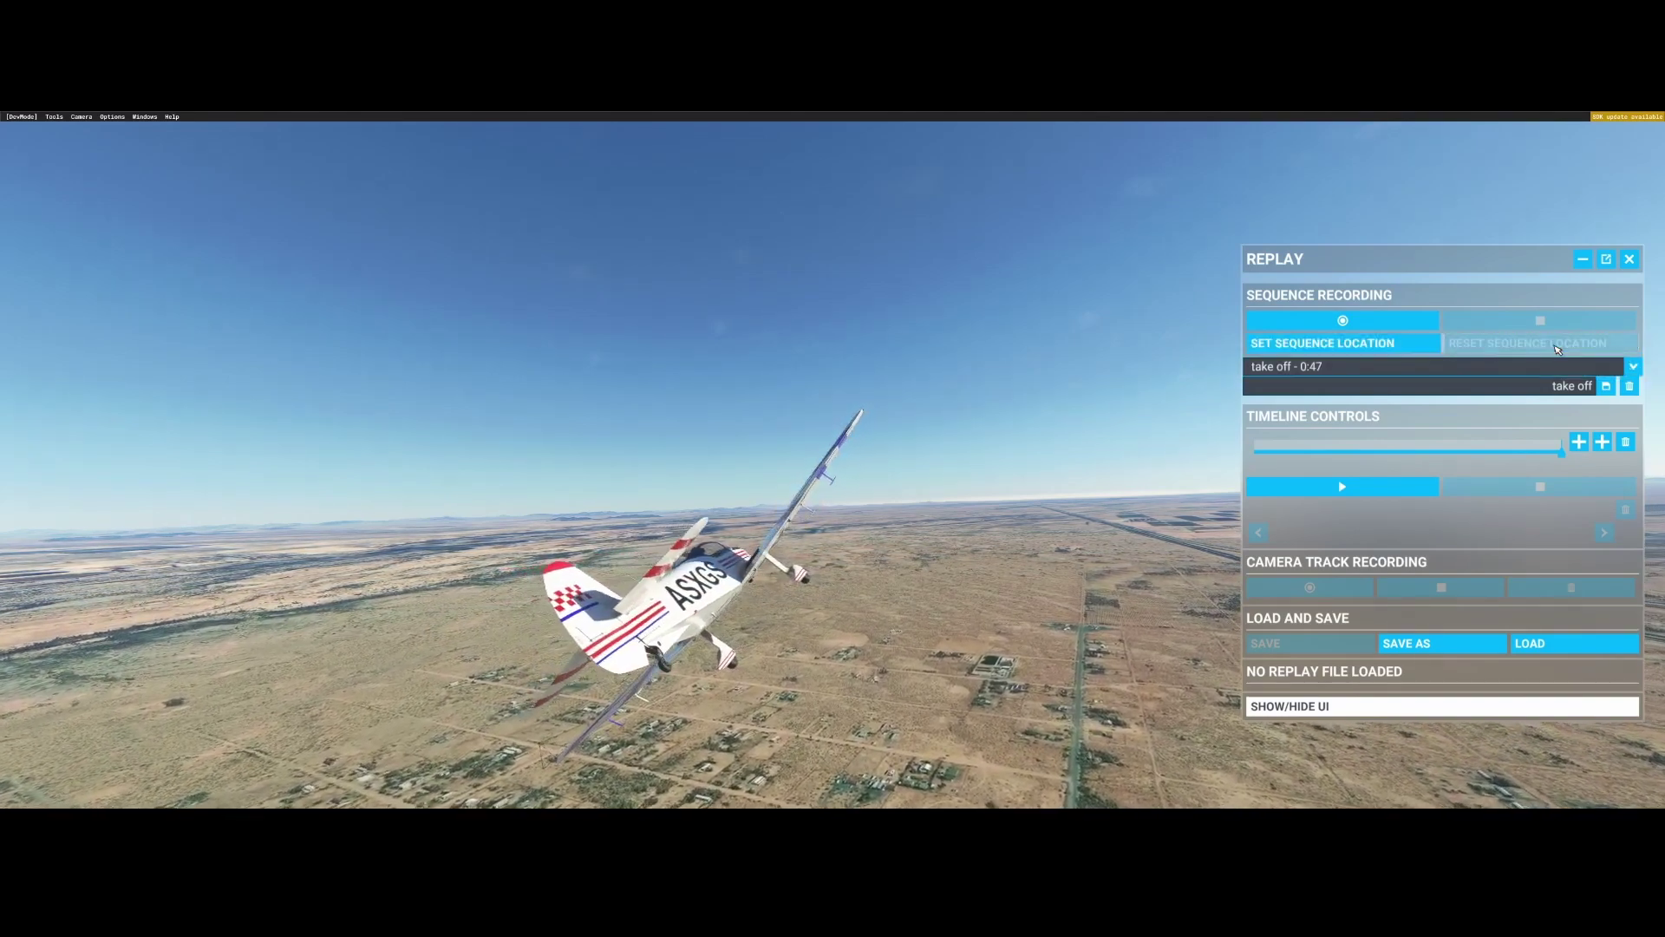
click(1634, 368)
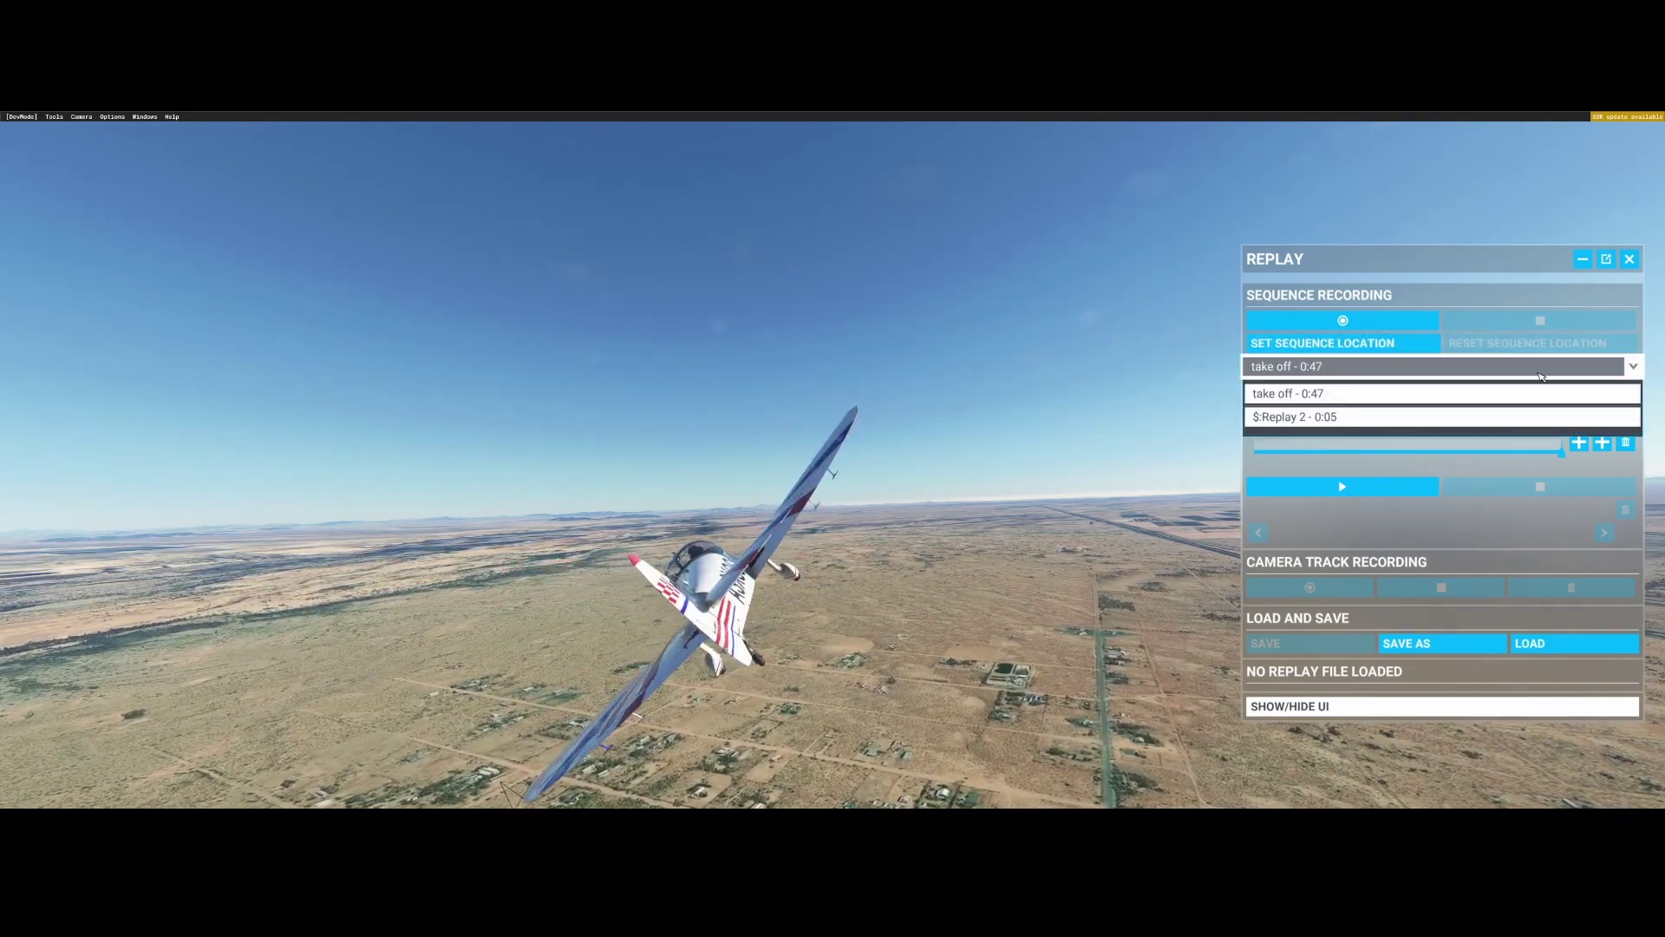
click(1322, 396)
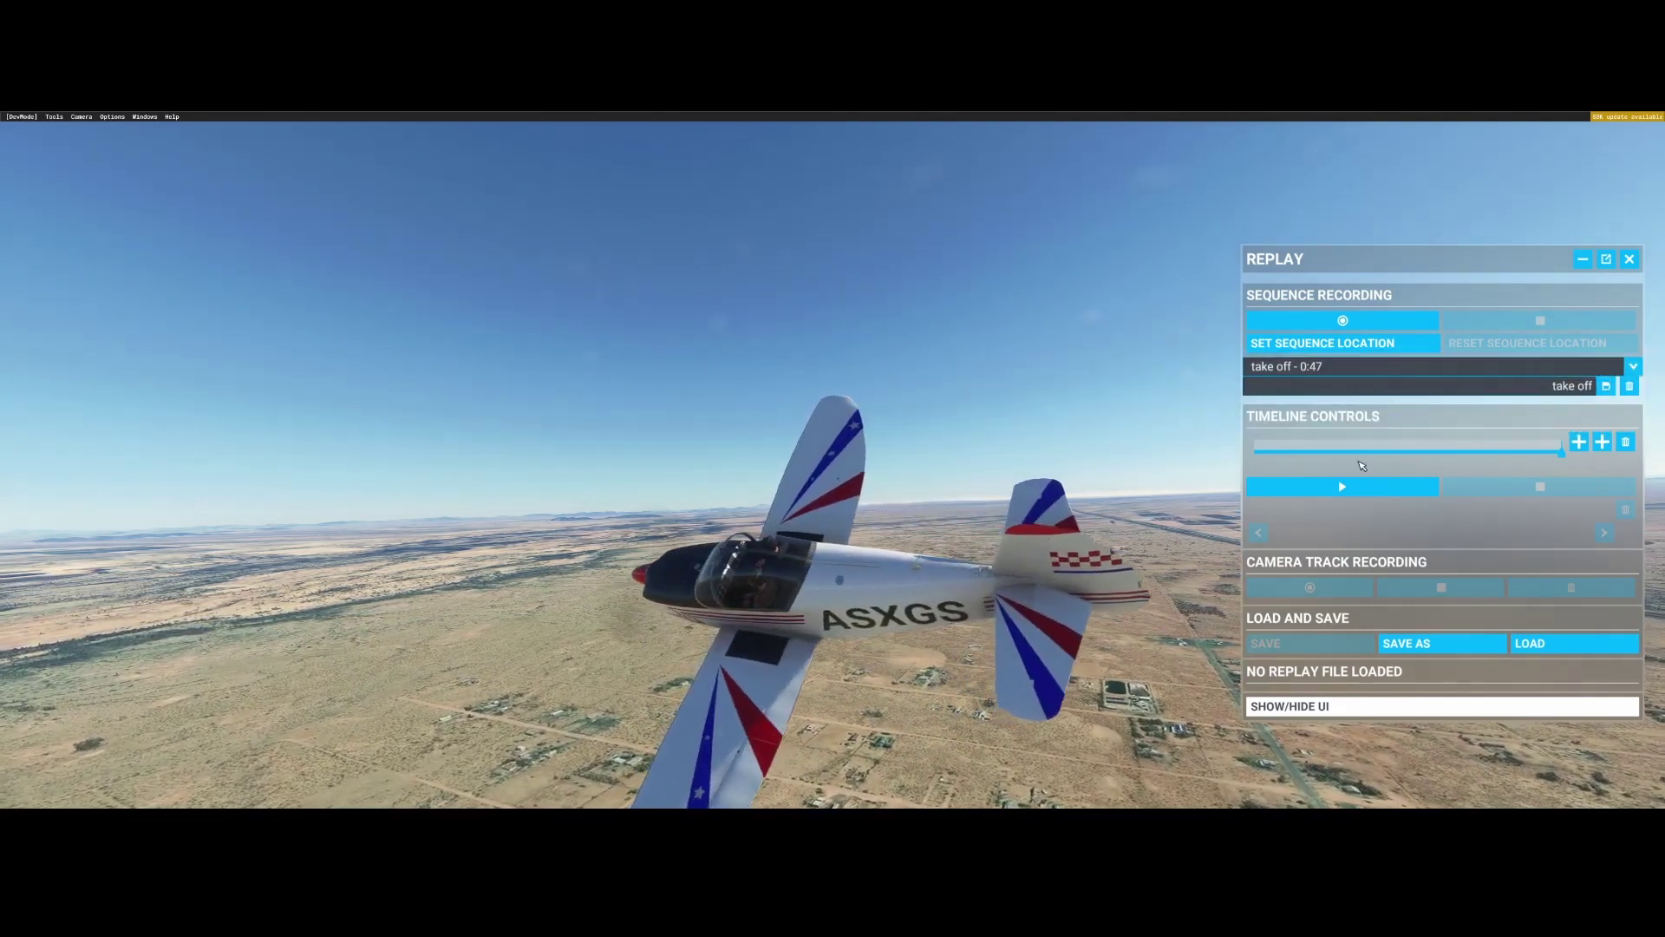
- Play the take off sequence at the aircraft's current location, pausing once at 0:10, and reset the sequence to its original location
click(1336, 342)
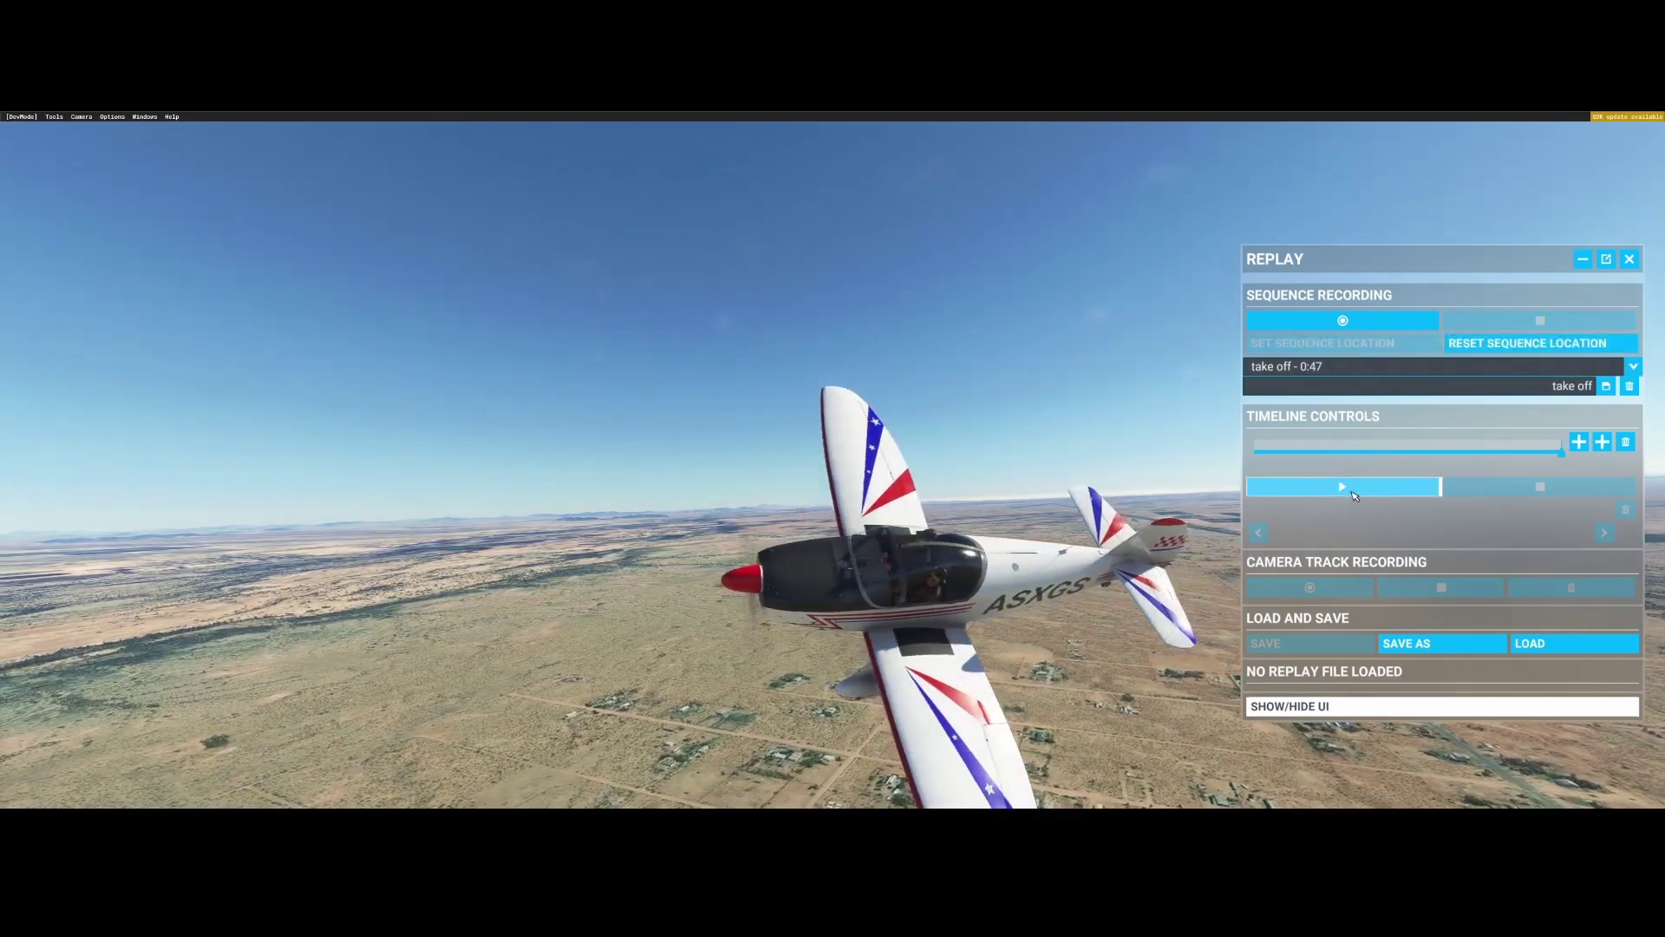
click(1353, 491)
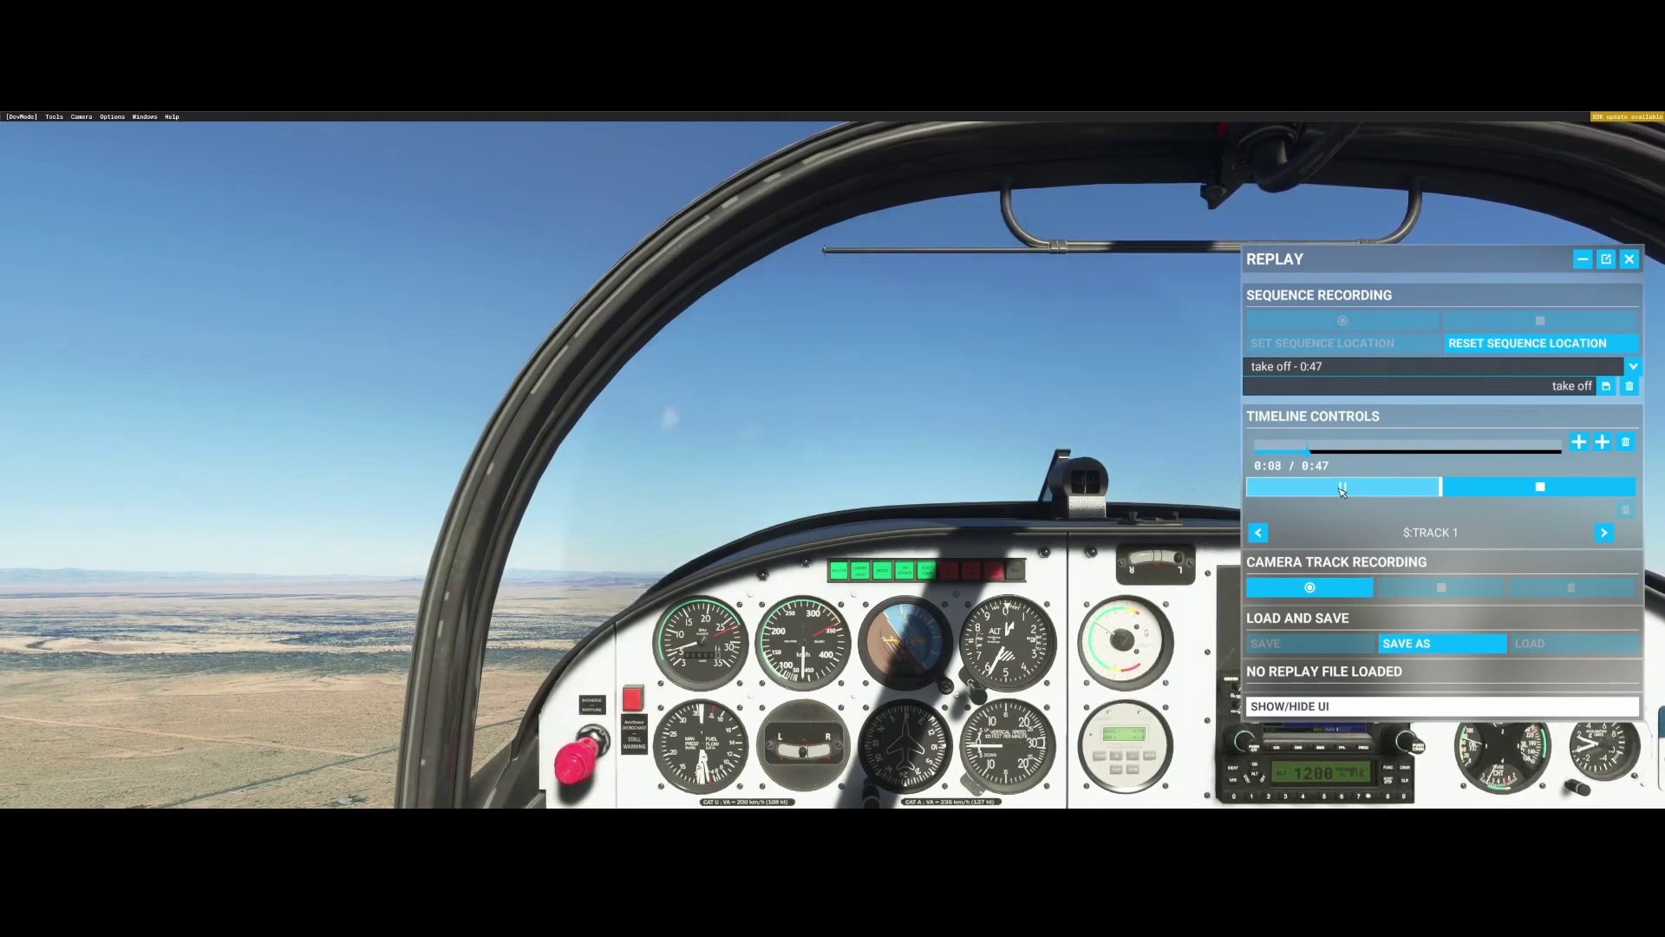
click(1341, 488)
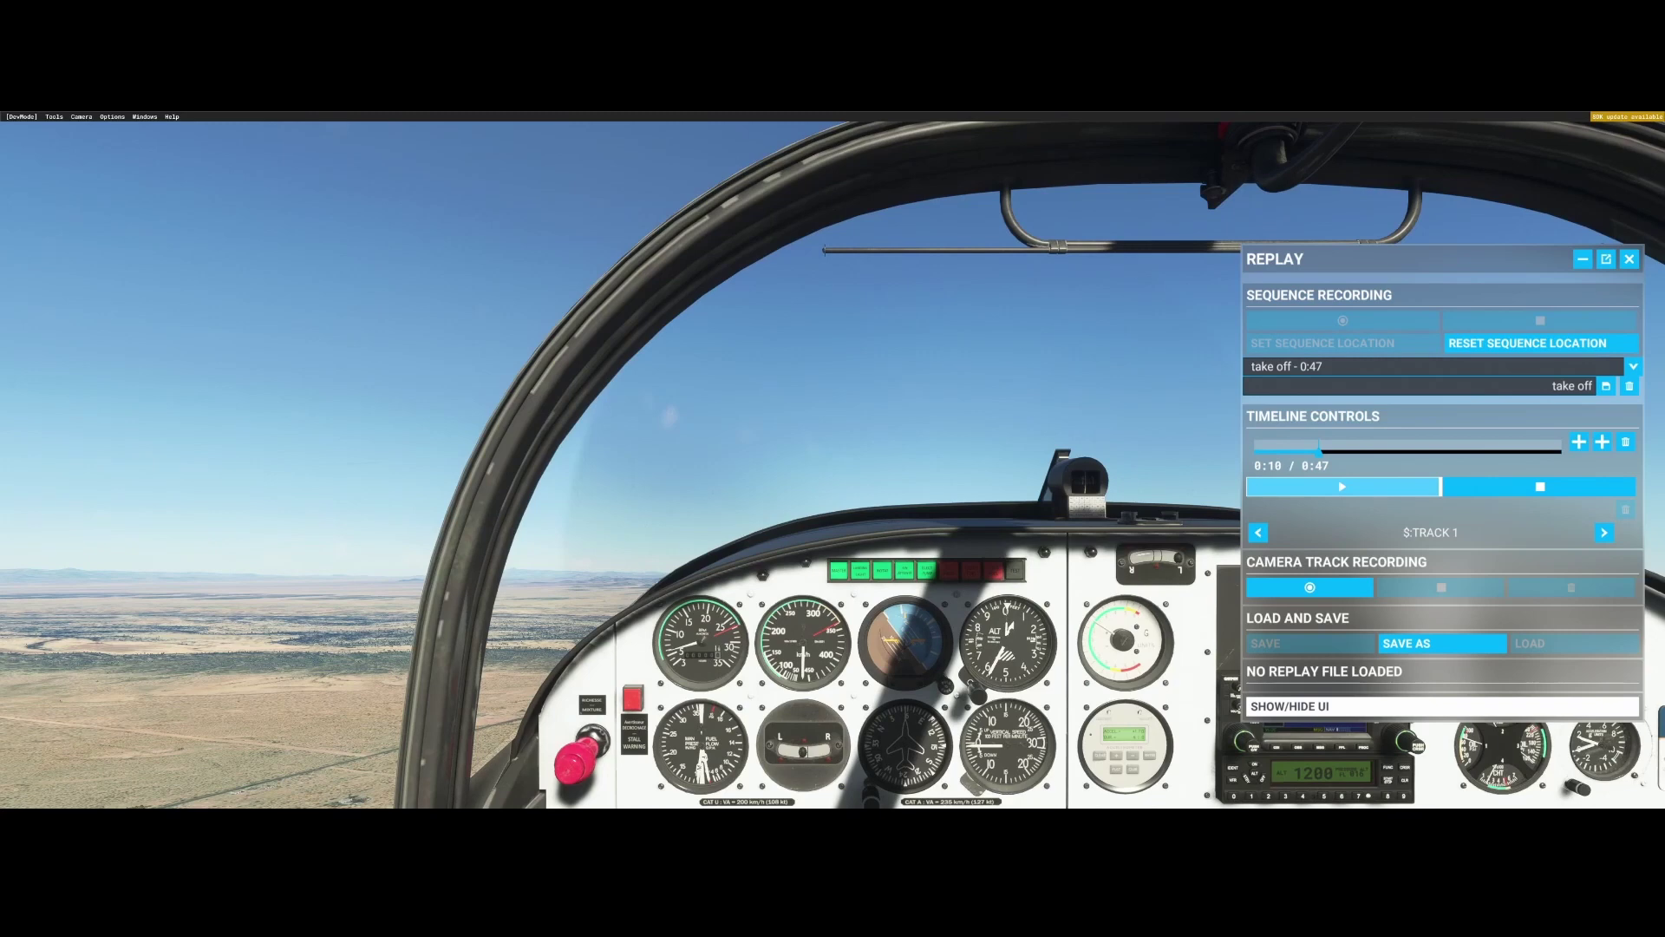
click(1344, 490)
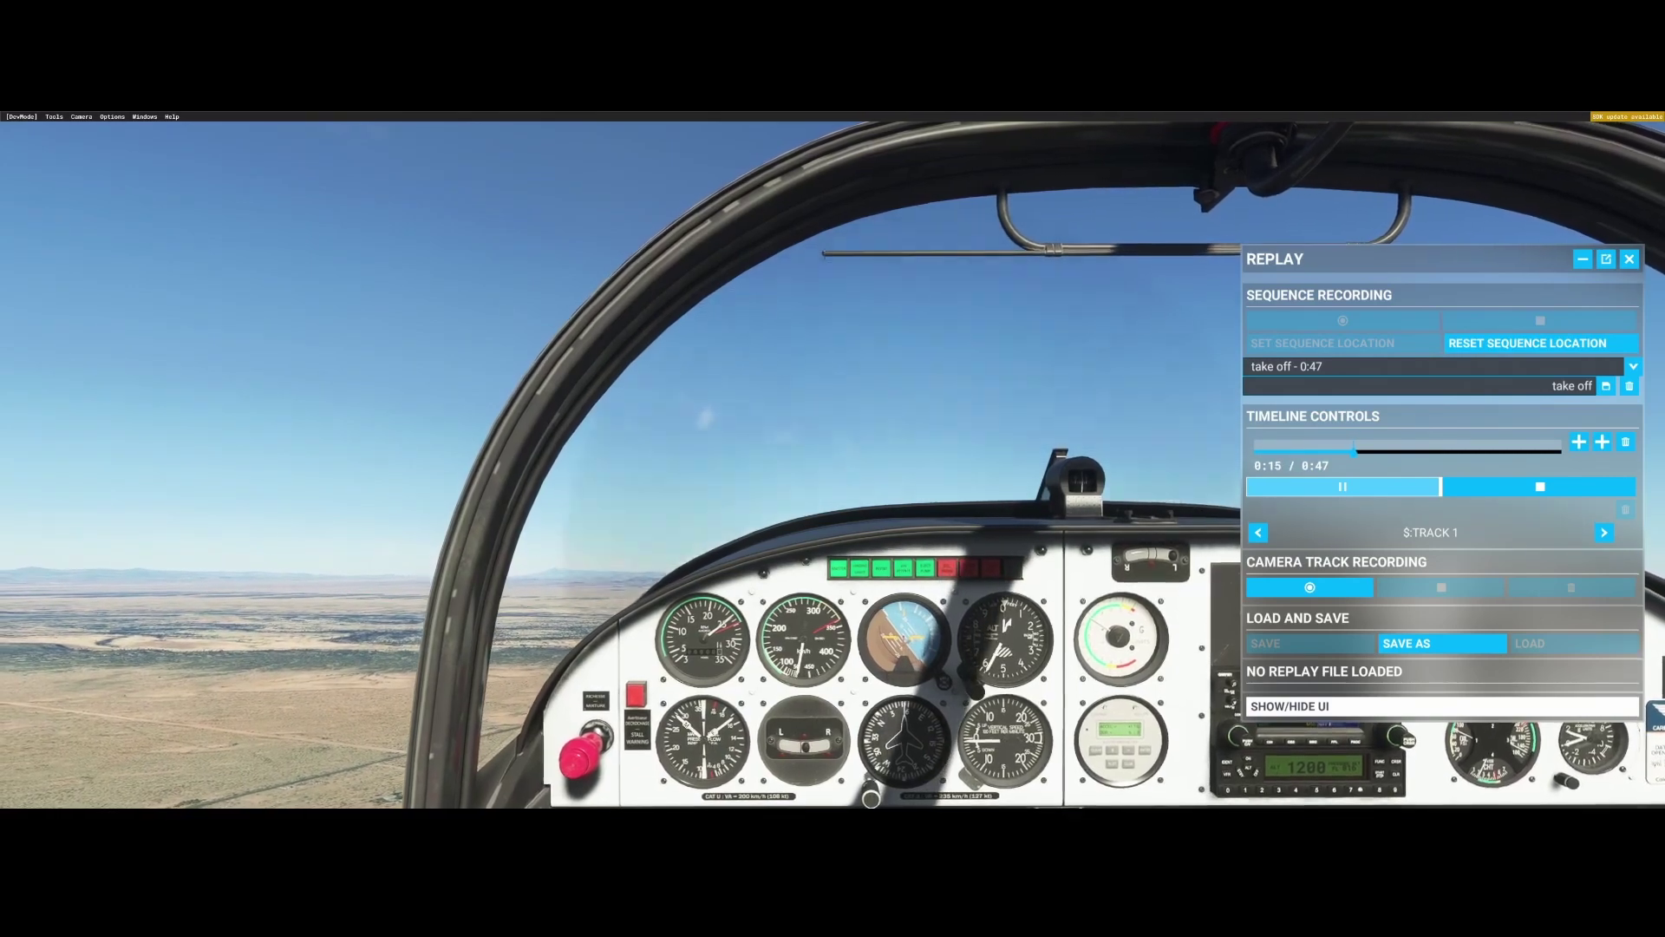
click(1477, 344)
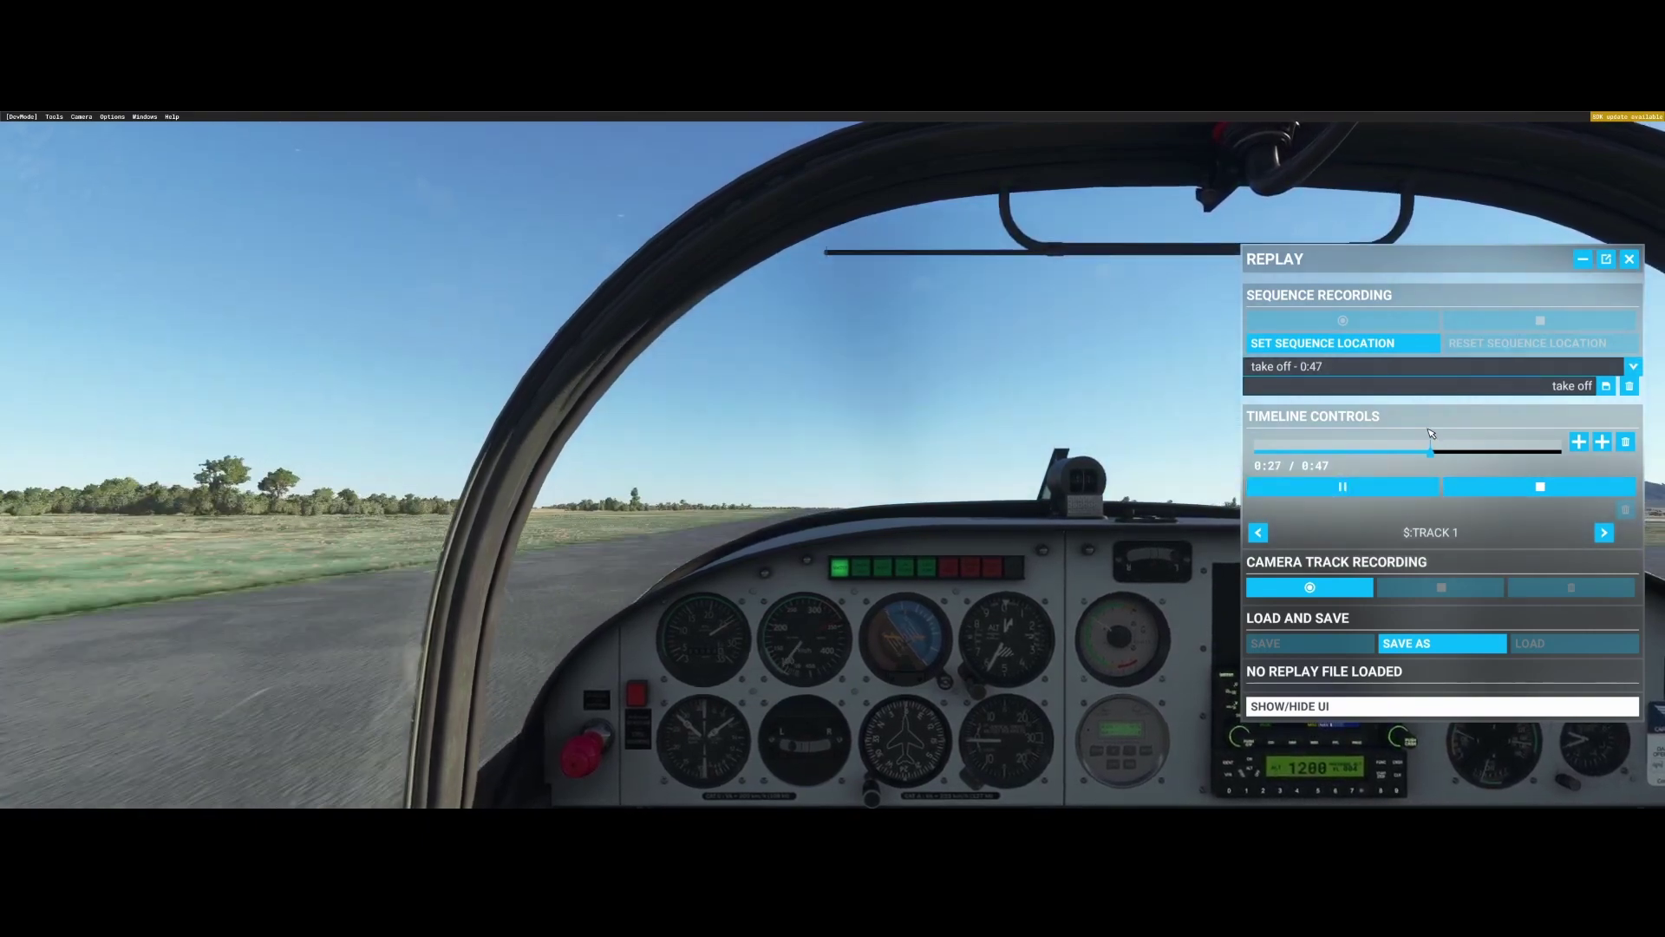
- Pause the take off sequence at 0:28, add a keyframe there, and change the weather from live to the Rain preset
click(1357, 492)
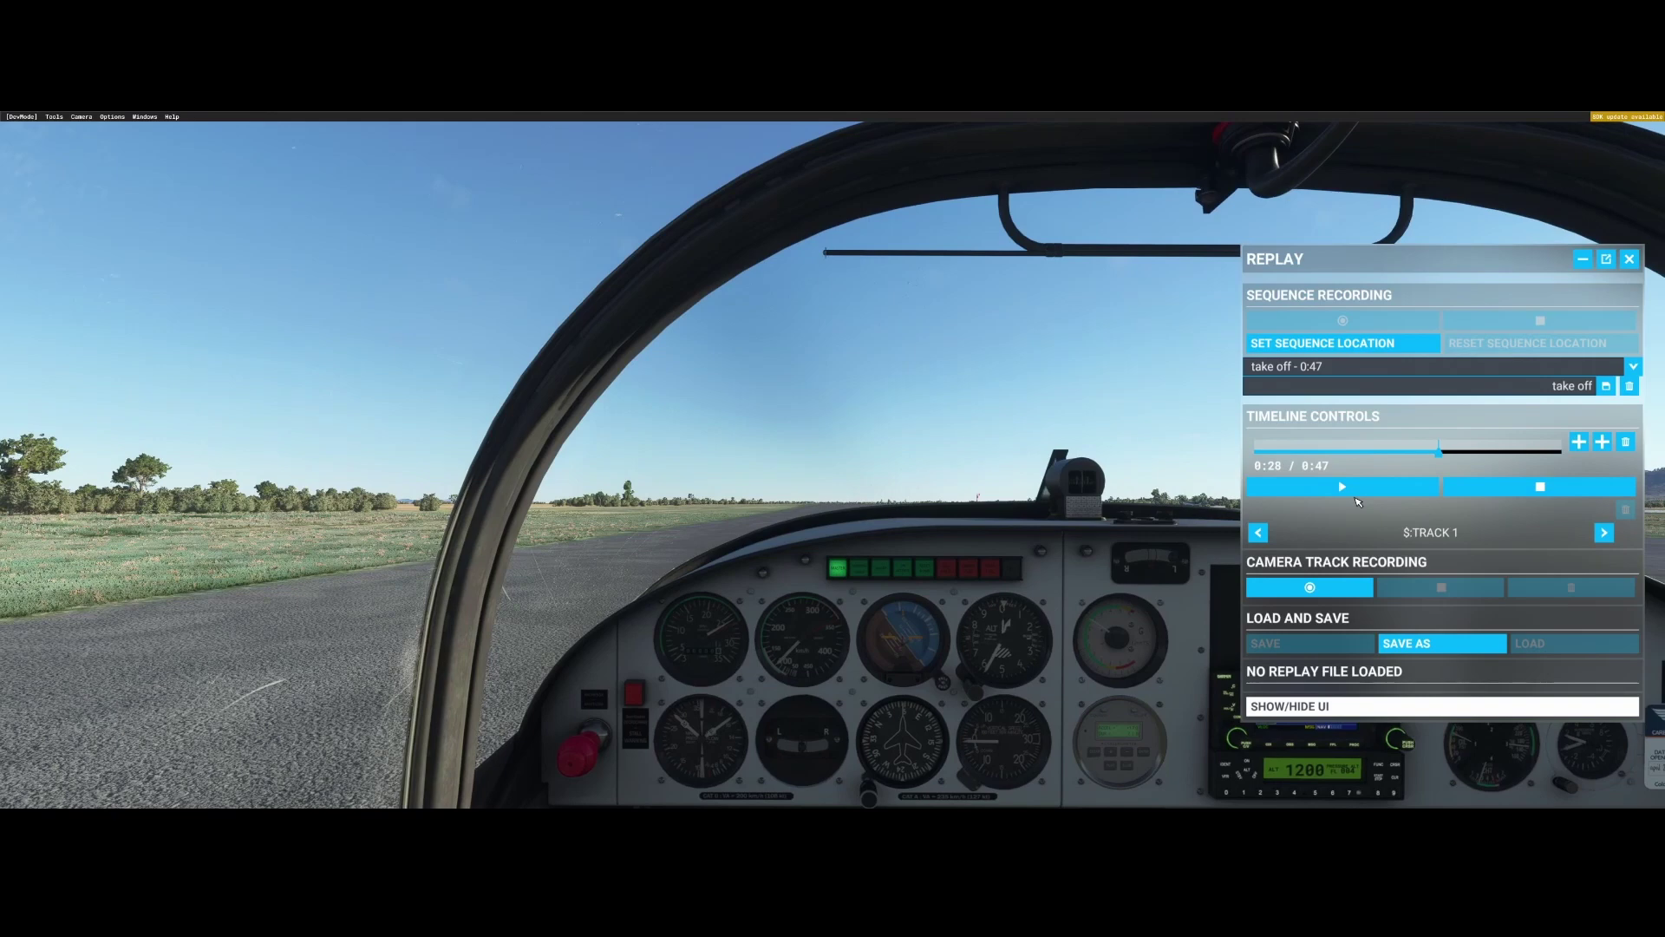
click(1578, 444)
mouse_move(1052, 118)
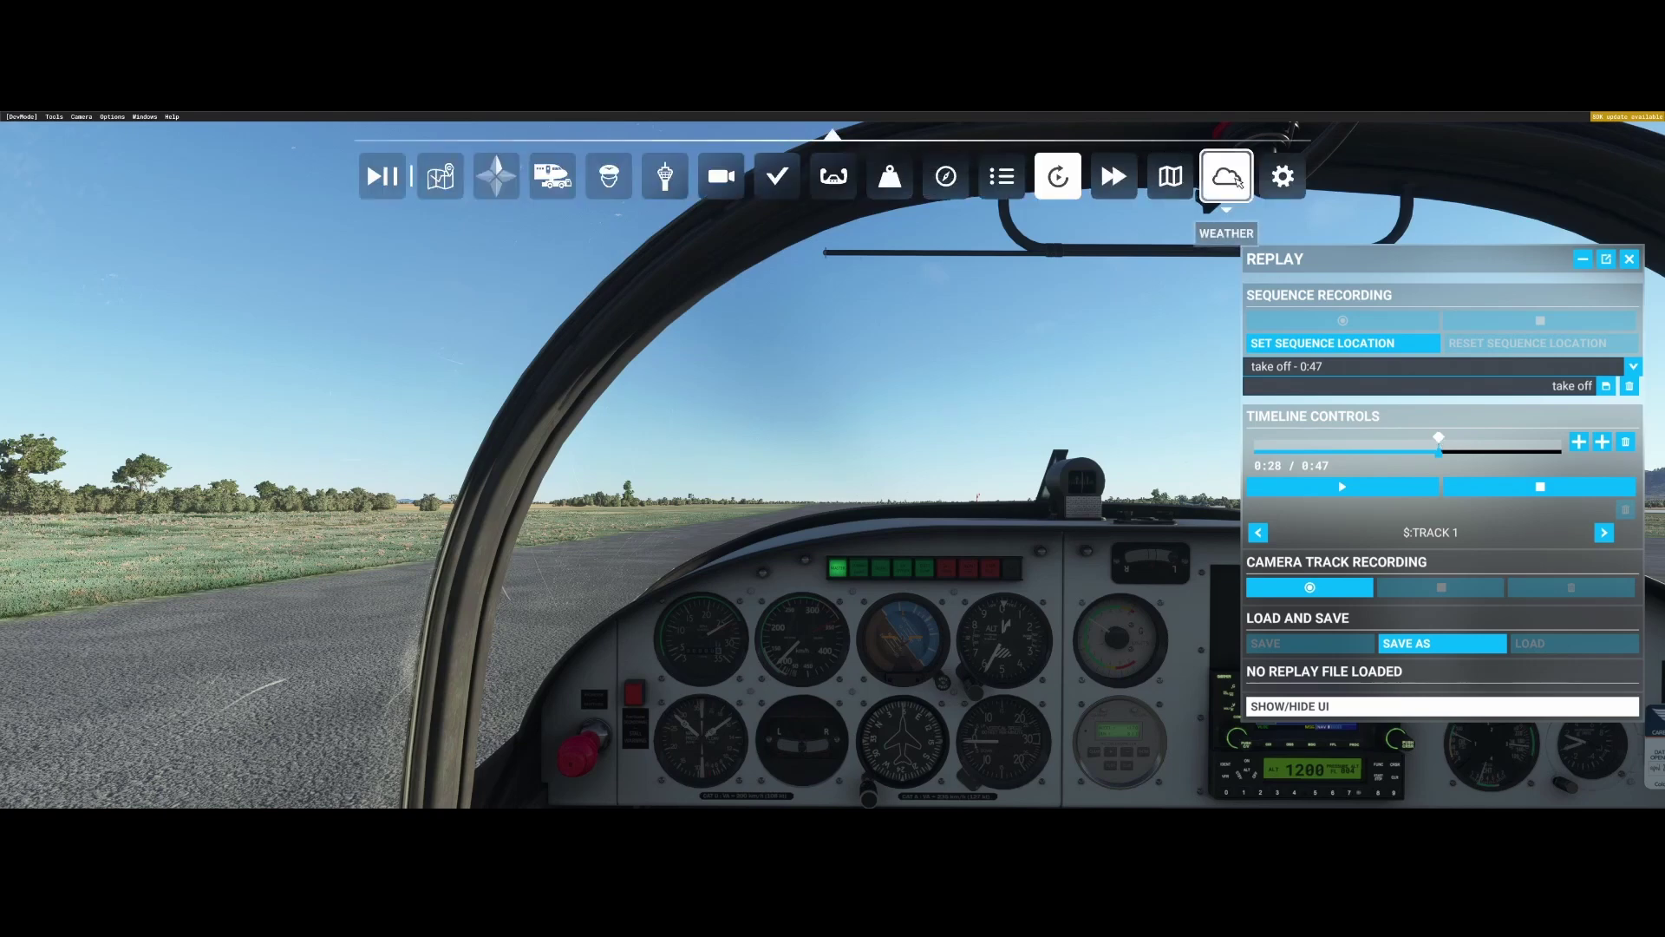
click(1238, 181)
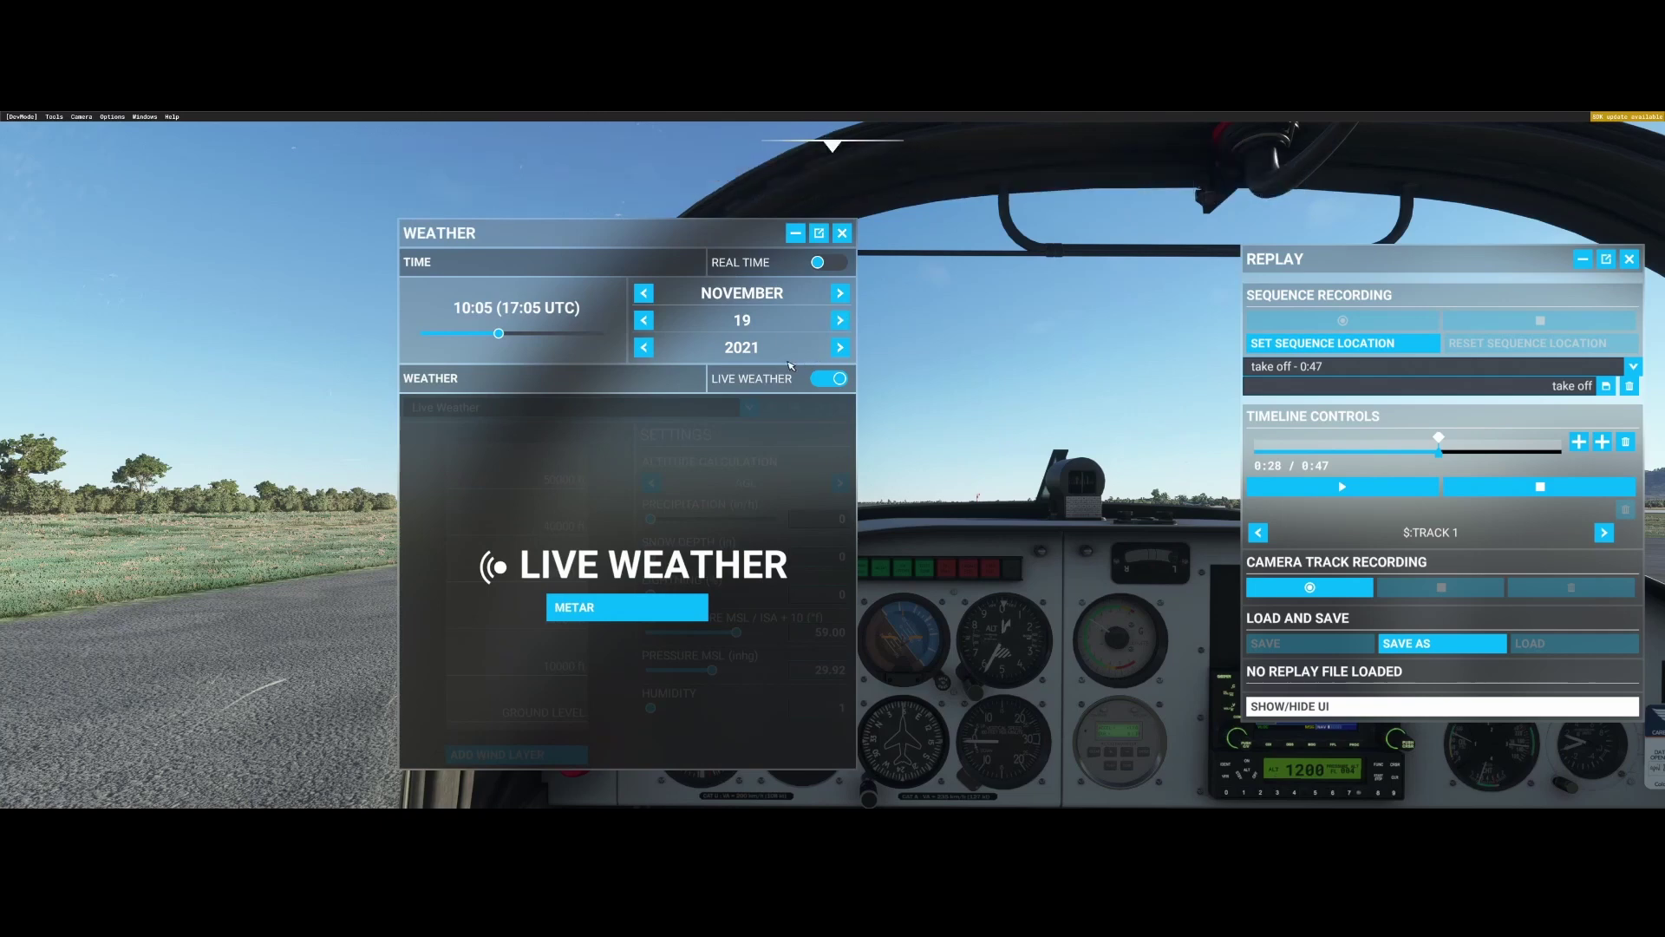
click(831, 378)
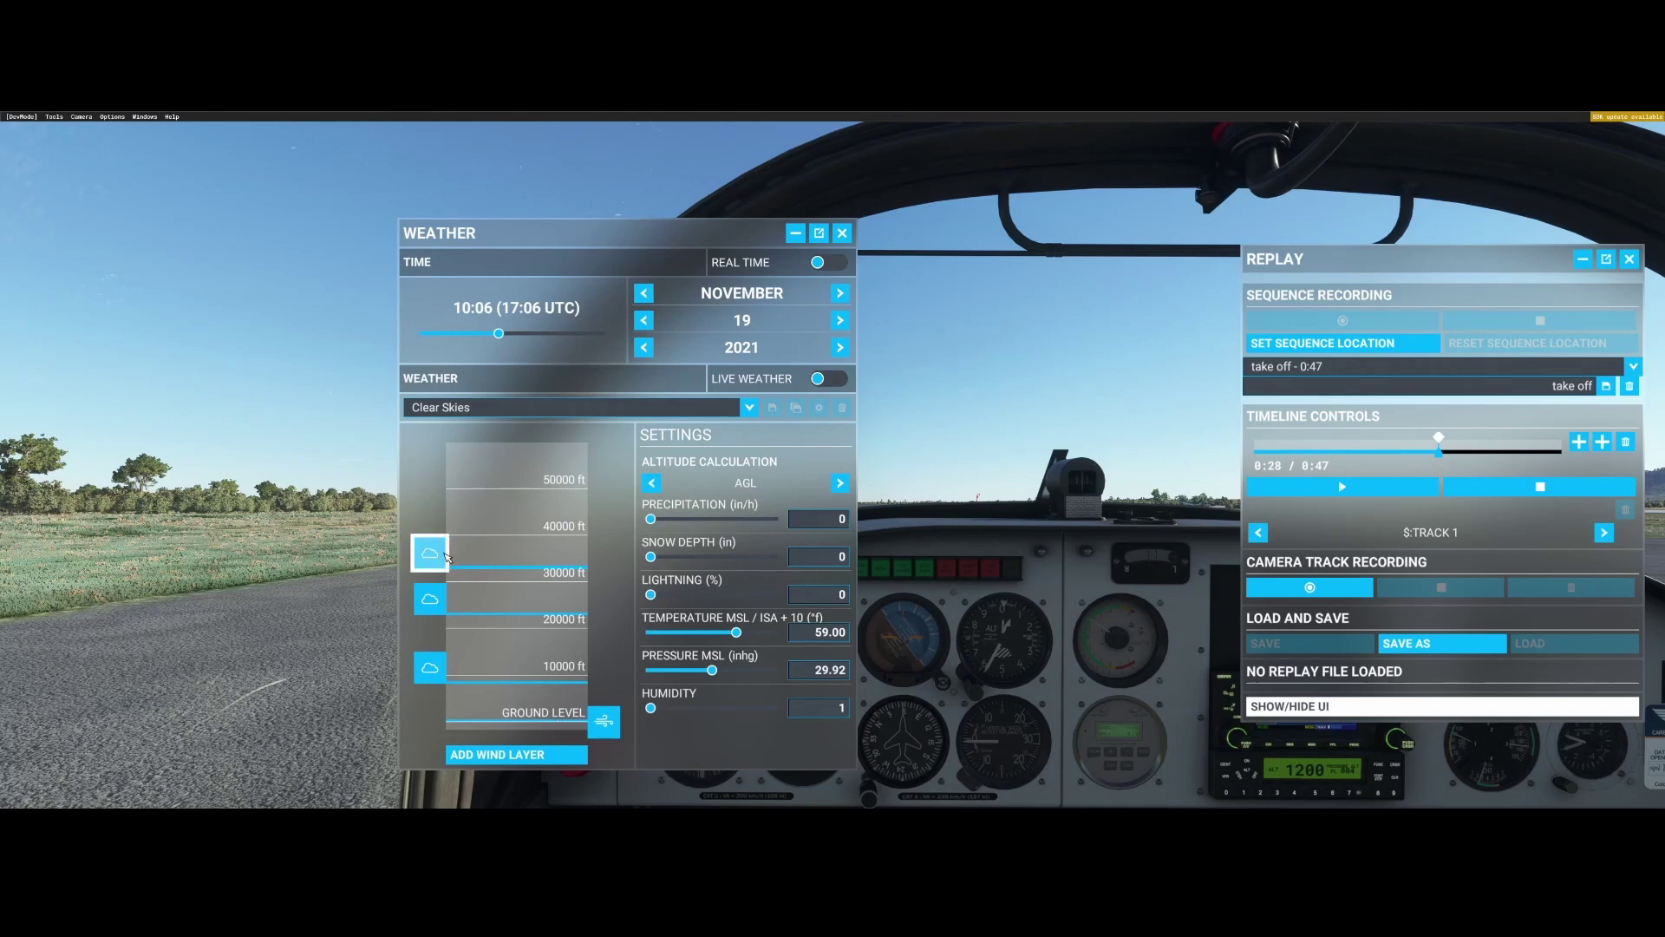
click(571, 414)
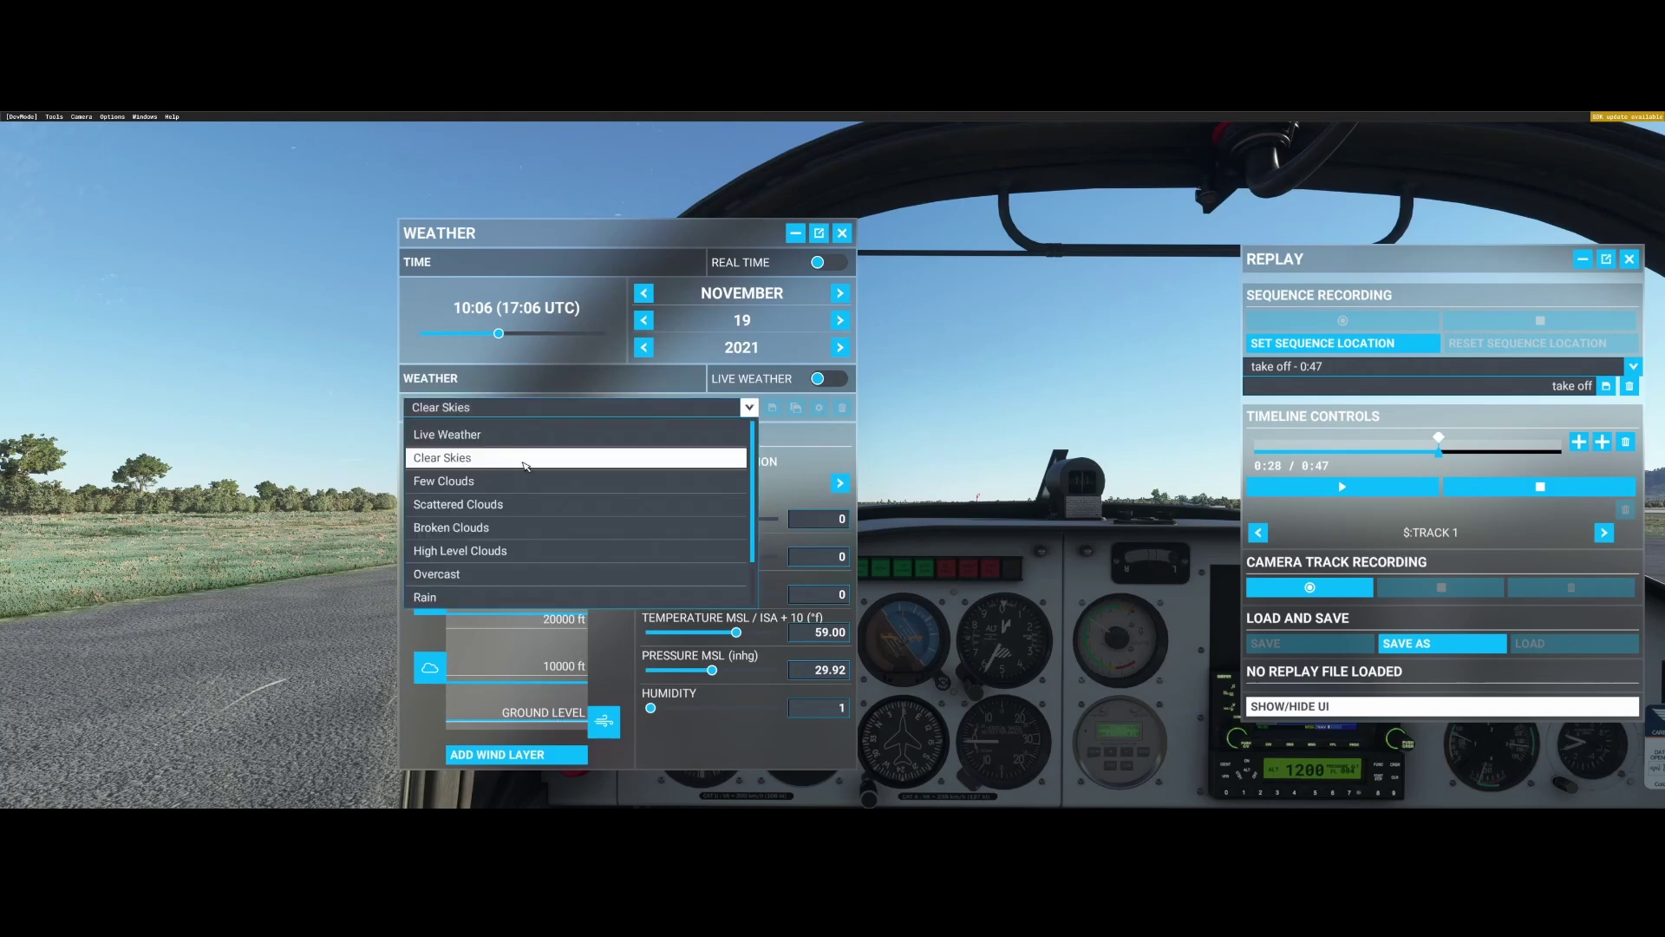
click(454, 596)
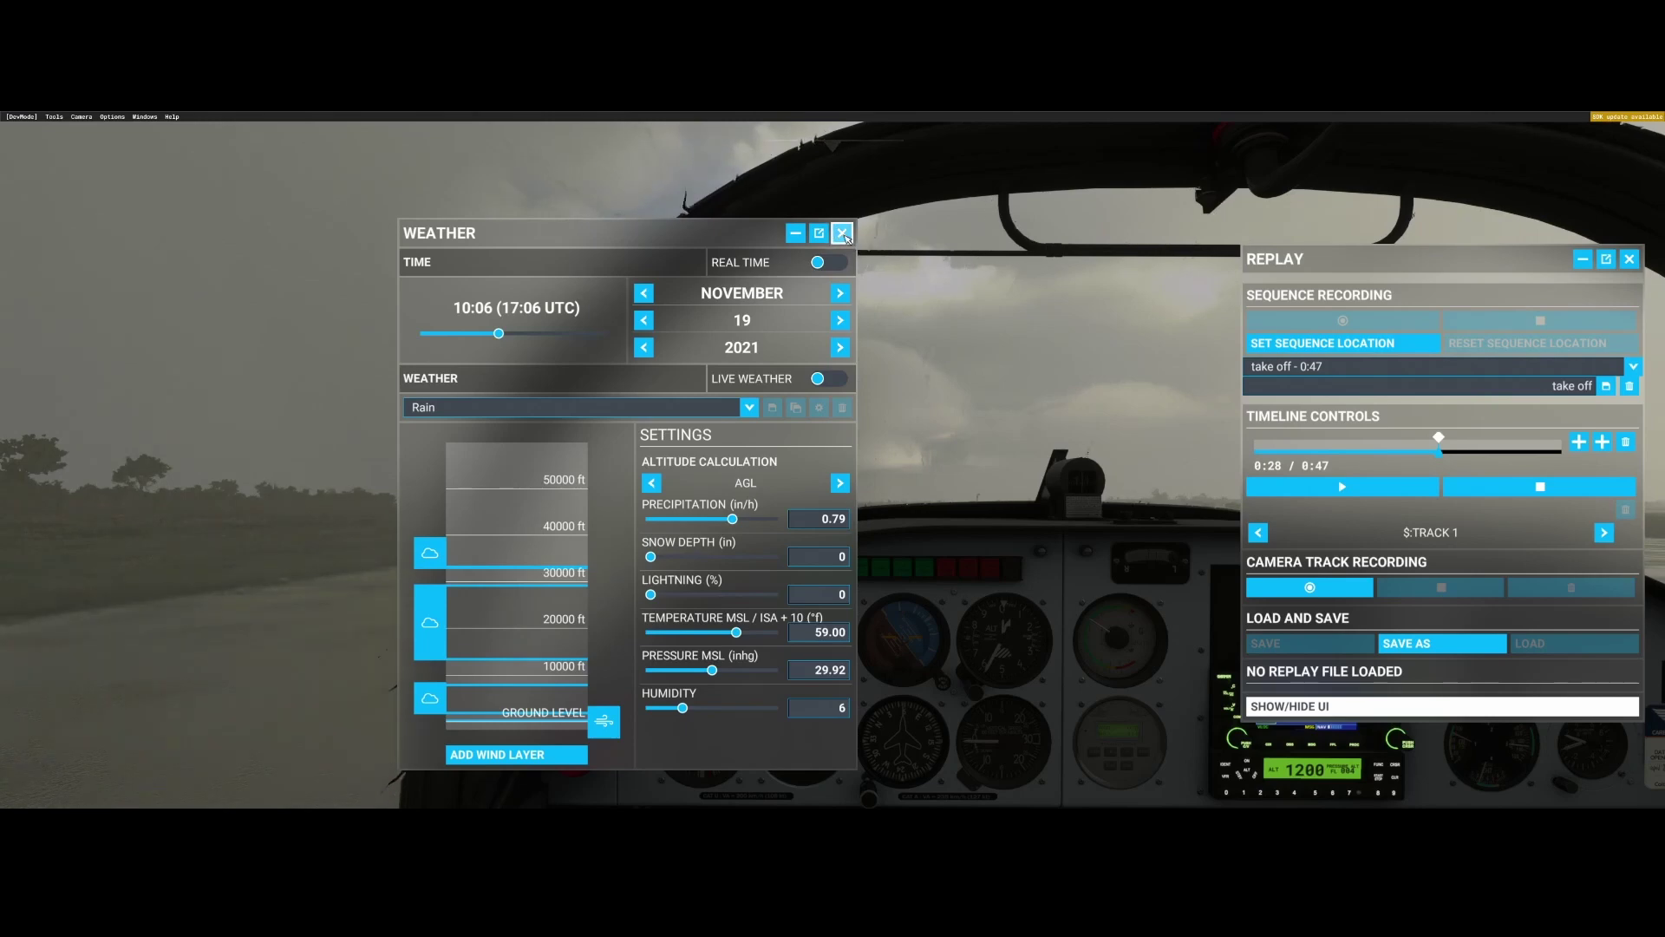
click(847, 236)
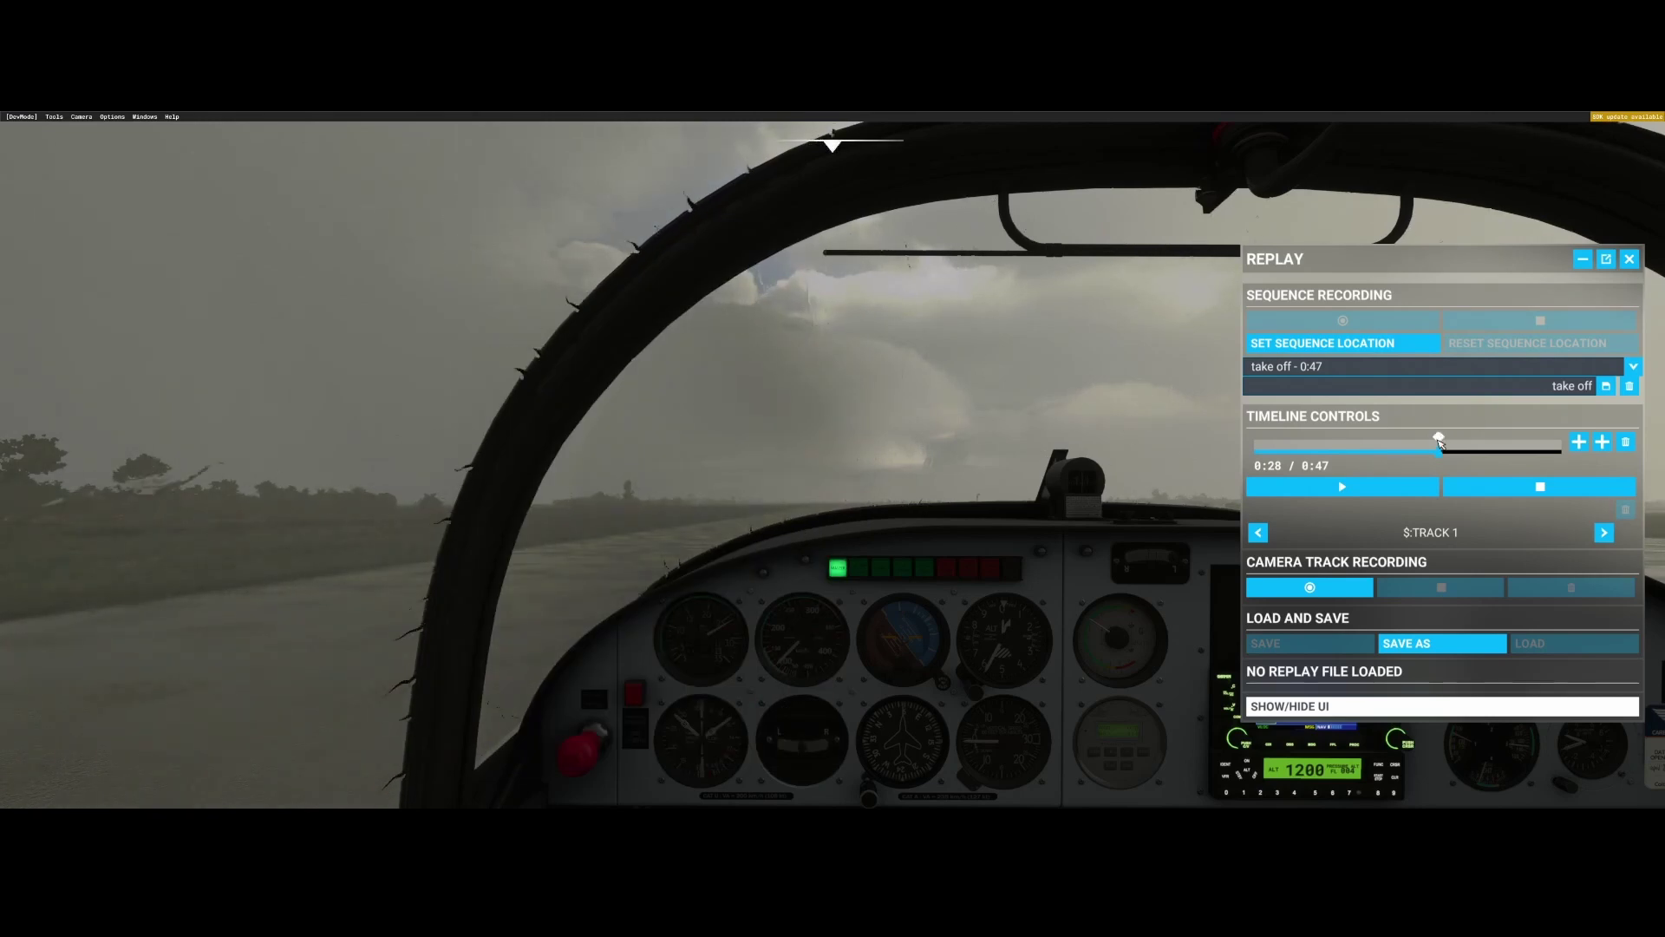
- Play the take off sequence from 0:28, replay it from the start, and jump ahead to the 0:28 keyframe before stopping
click(1342, 489)
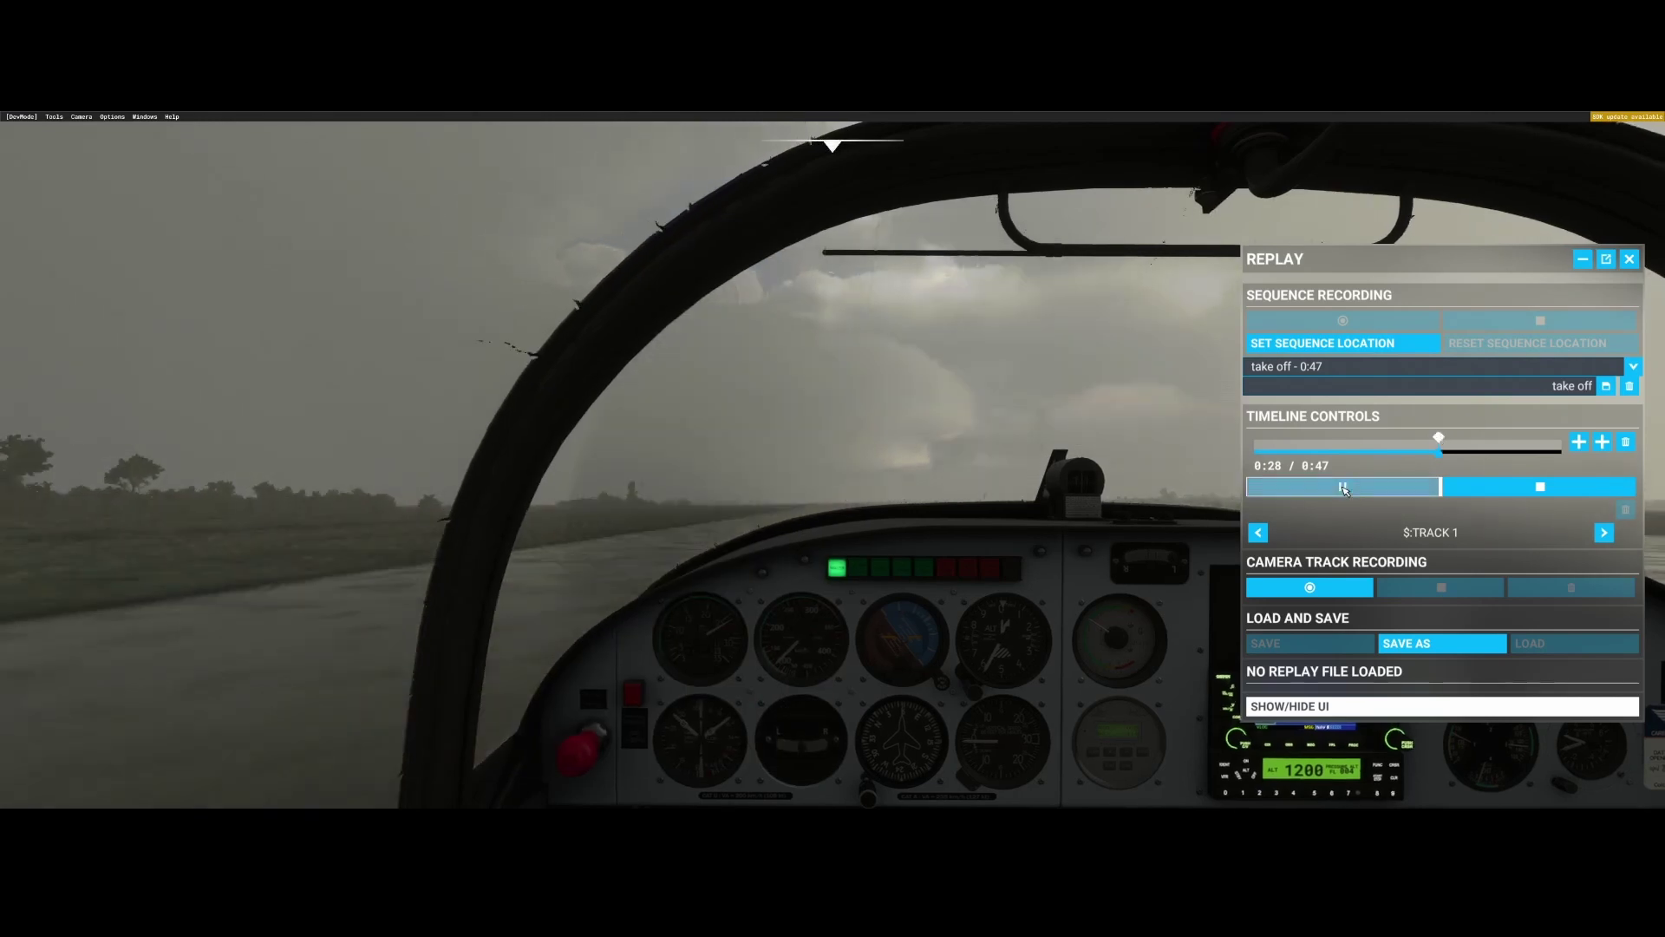
click(1474, 494)
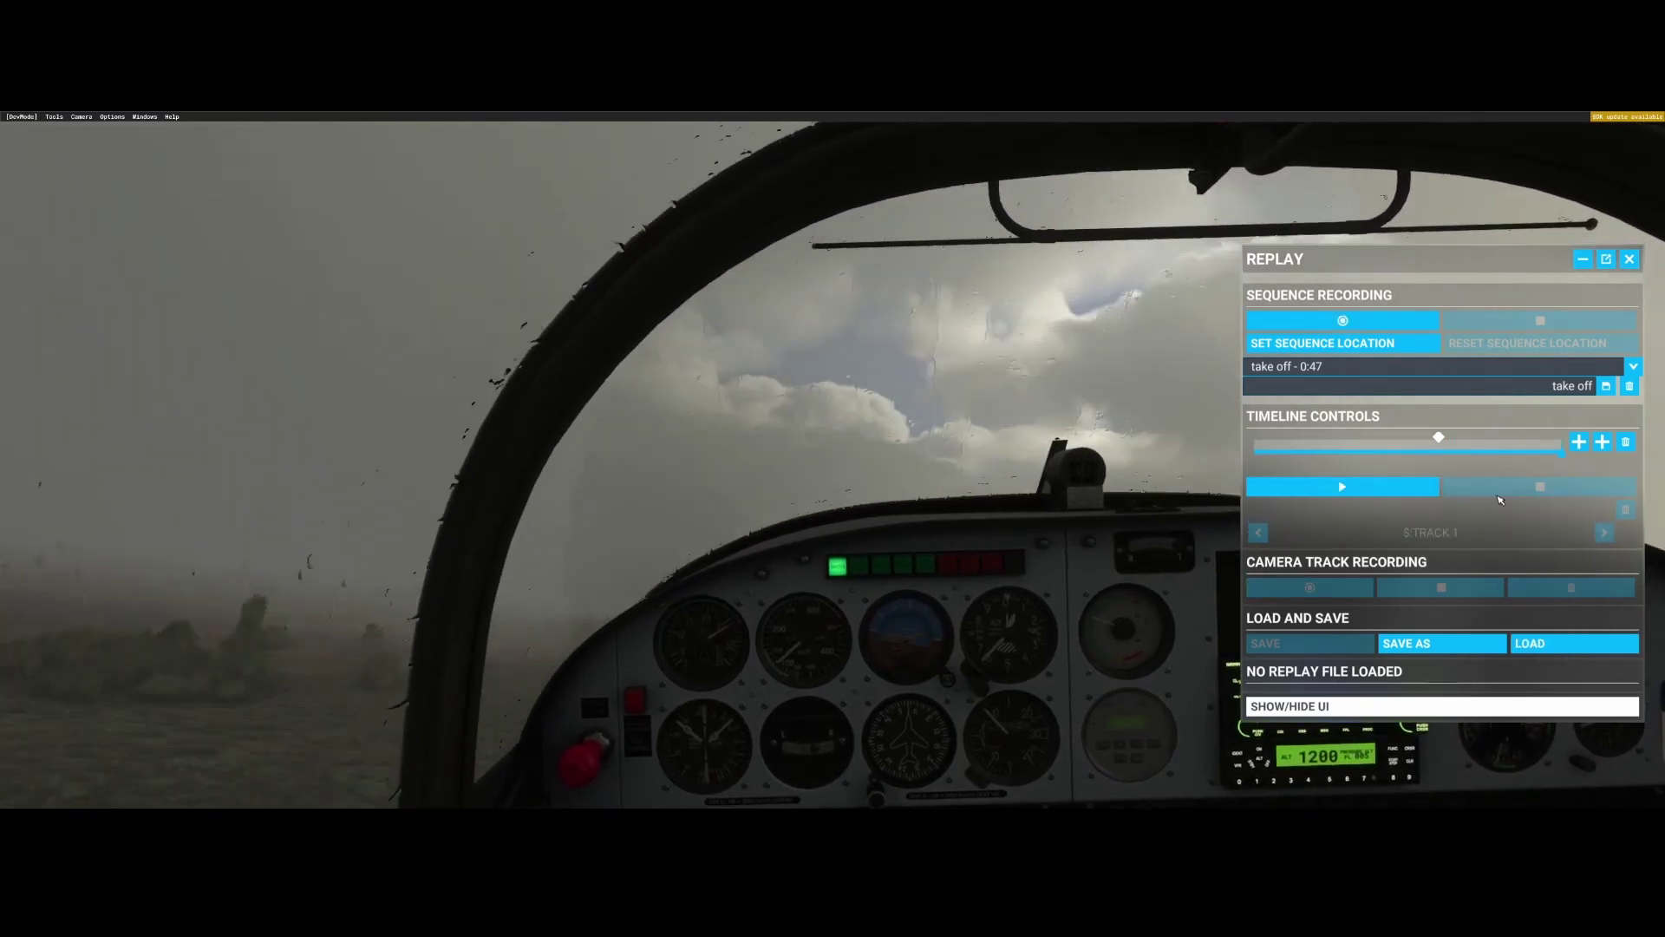
click(1392, 496)
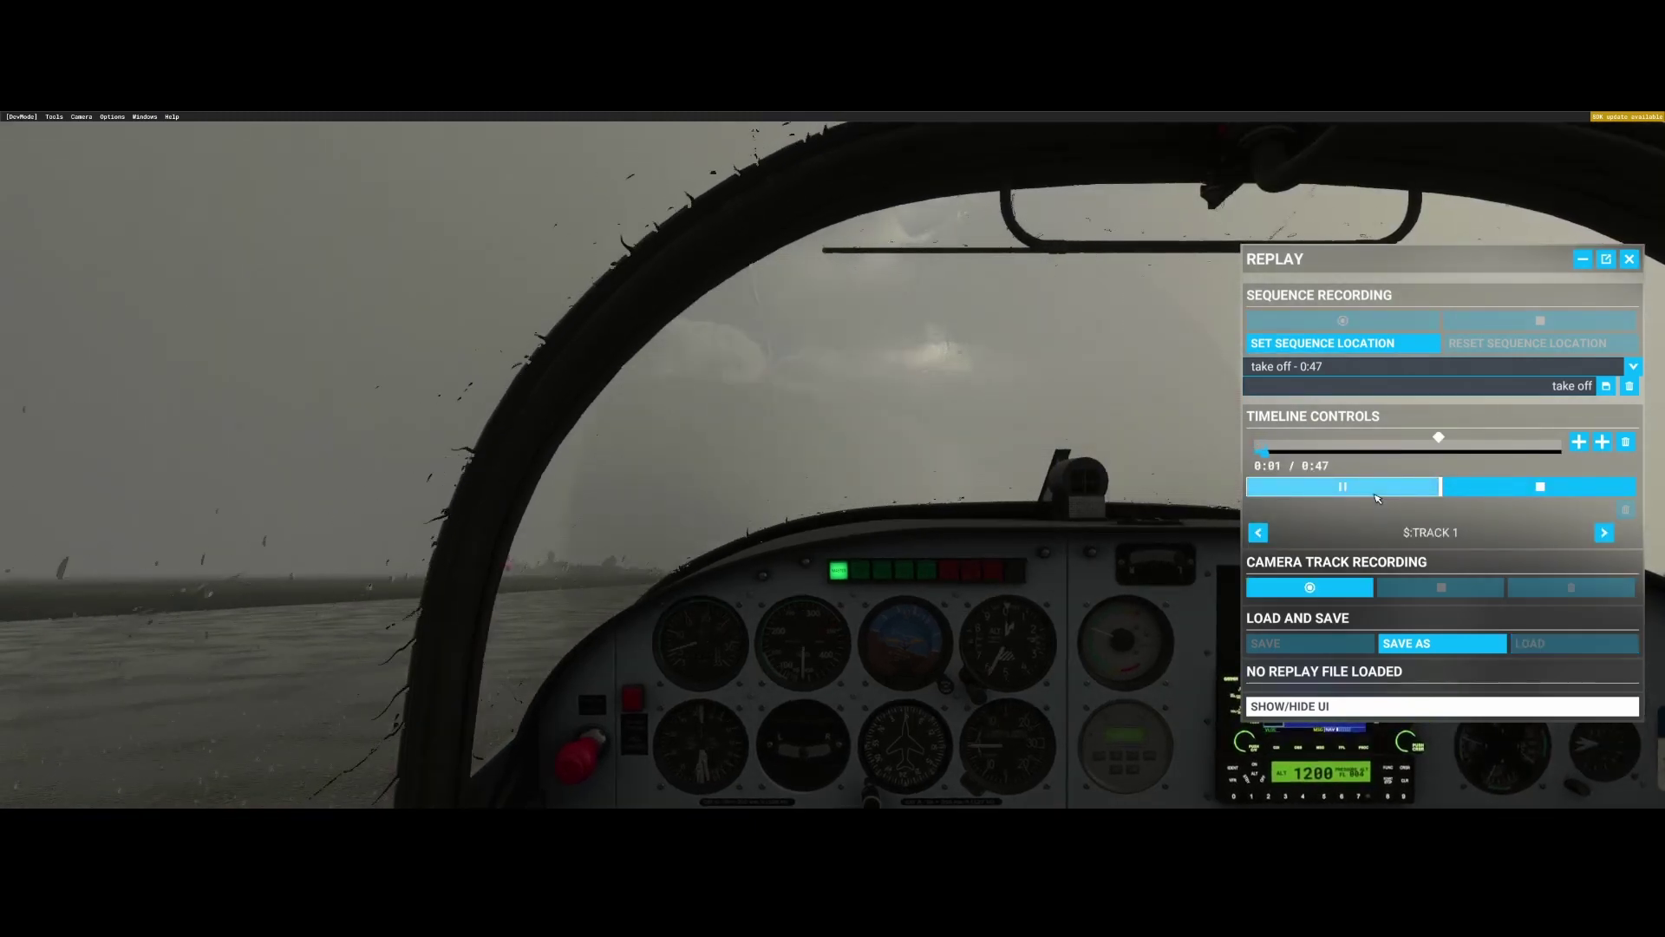
click(1440, 444)
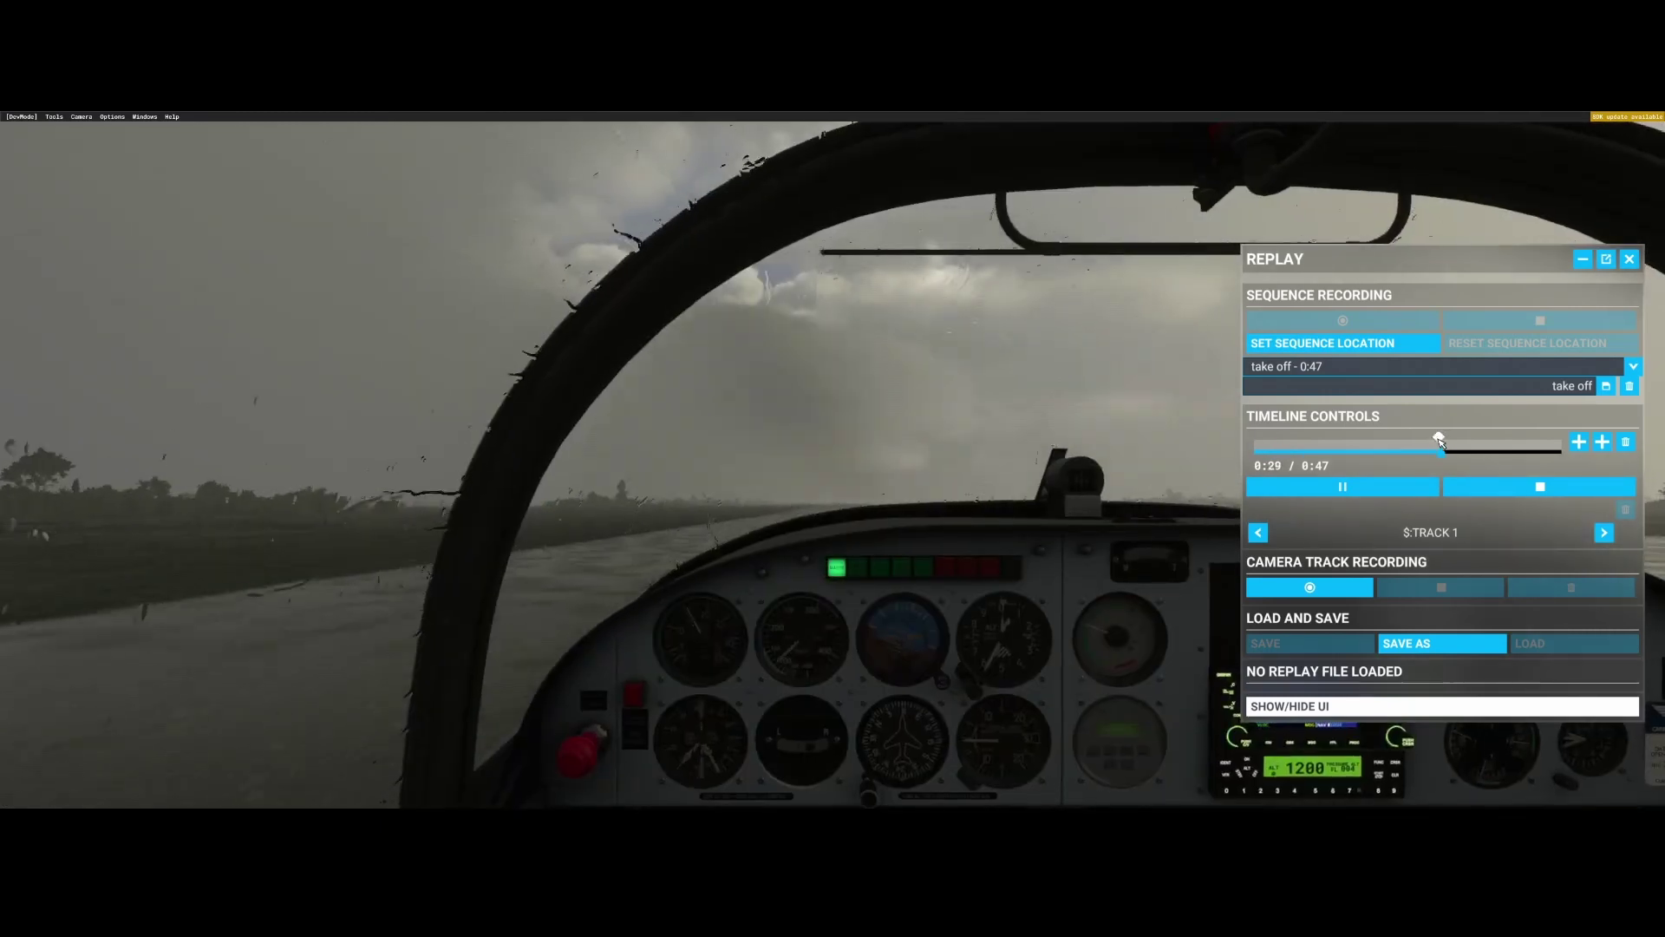
click(1492, 488)
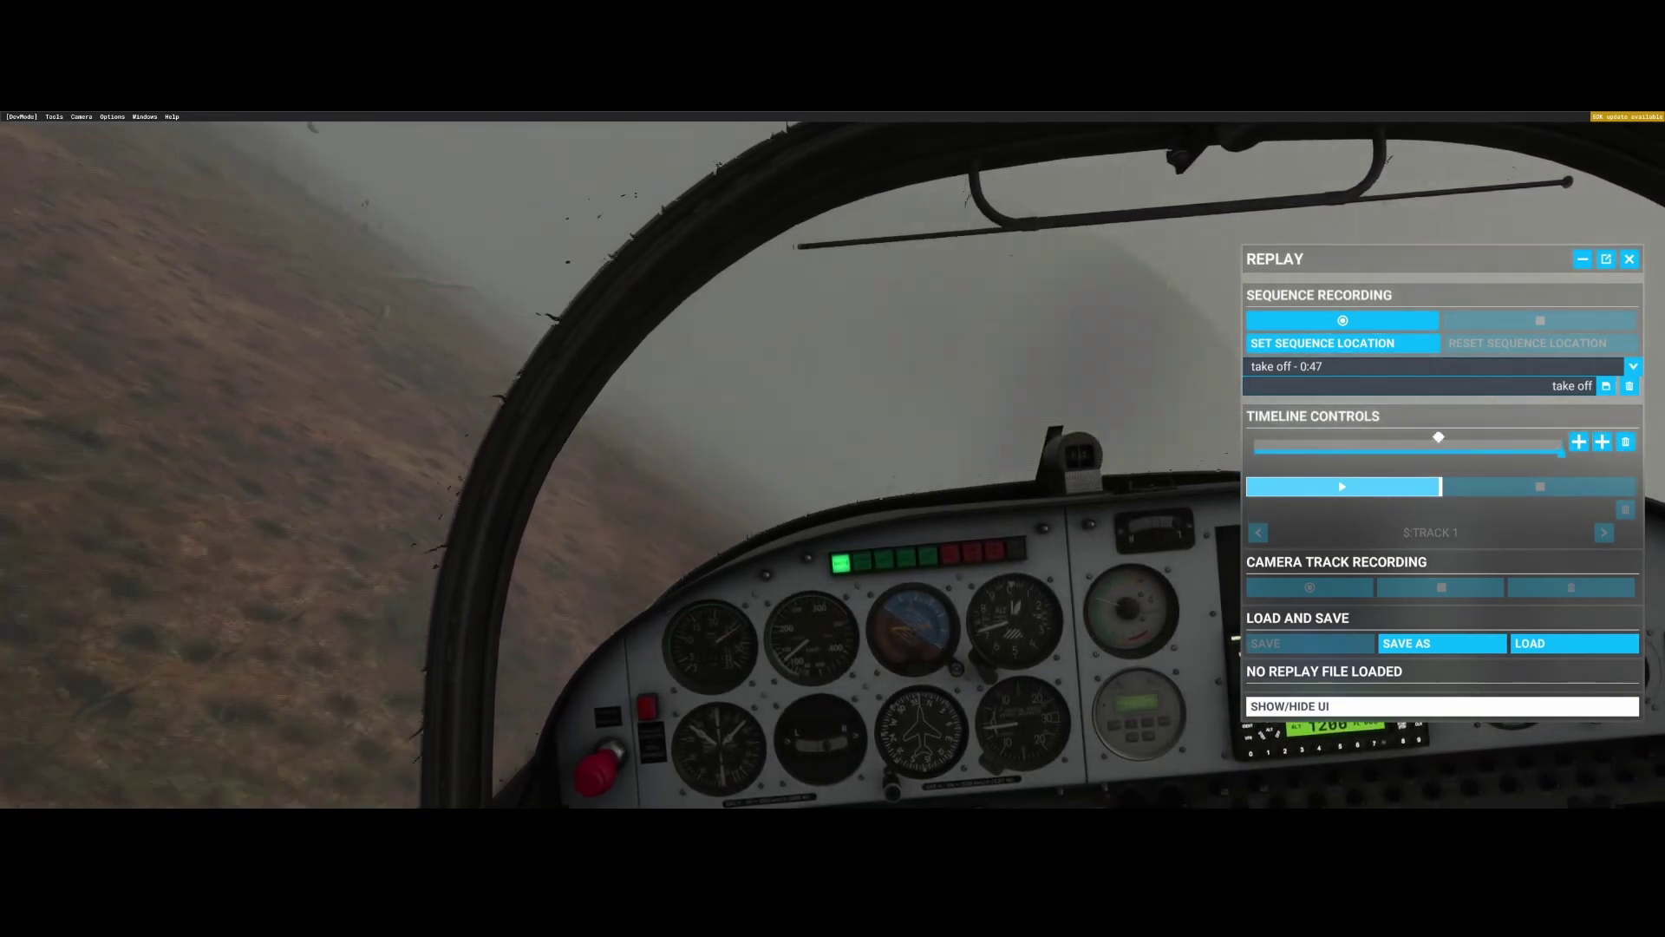
- Add the second type of keyframe at 0:00, pause playback, and switch between the 0:00 and 0:28 keyframes
click(1603, 442)
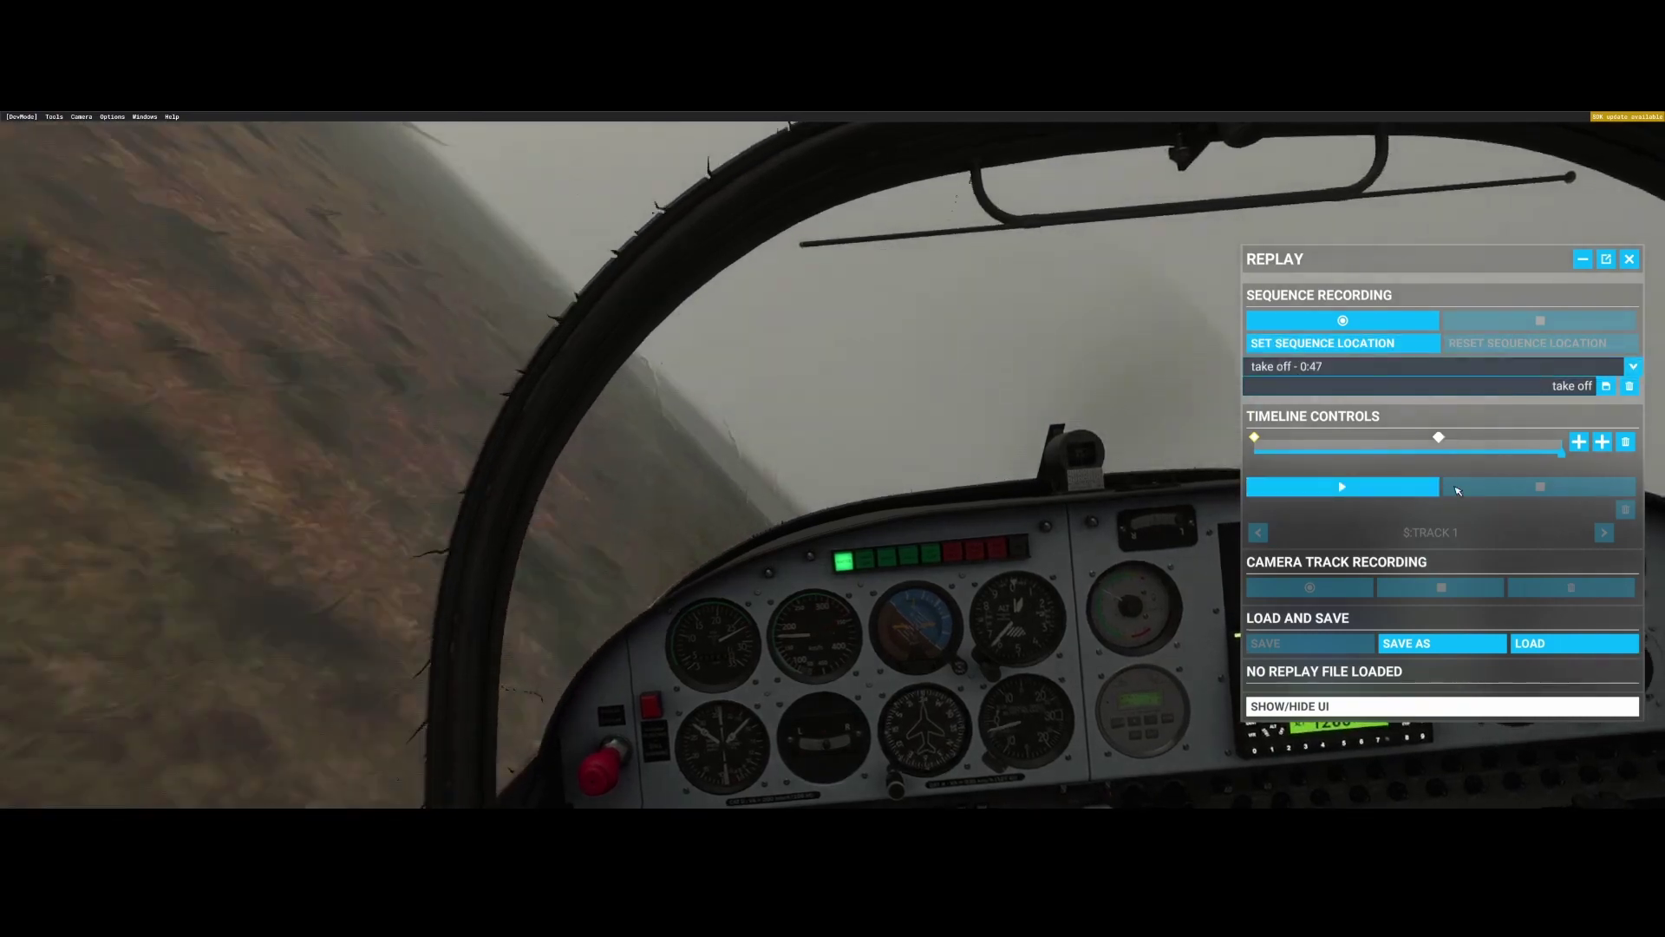
click(1398, 490)
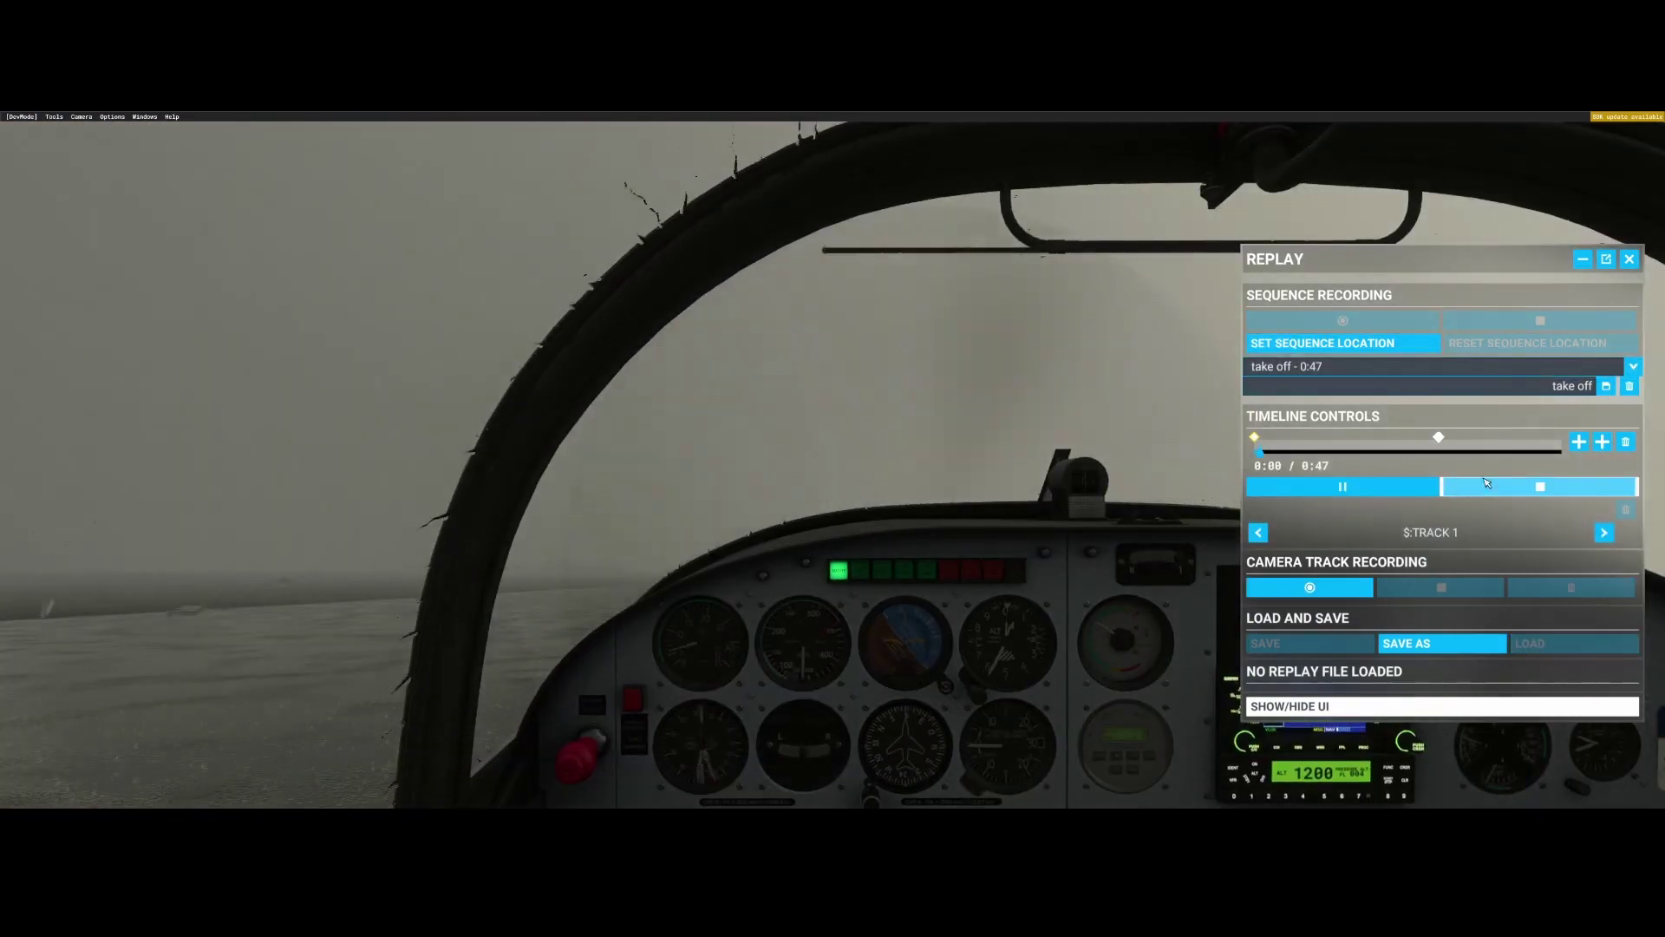
click(1385, 495)
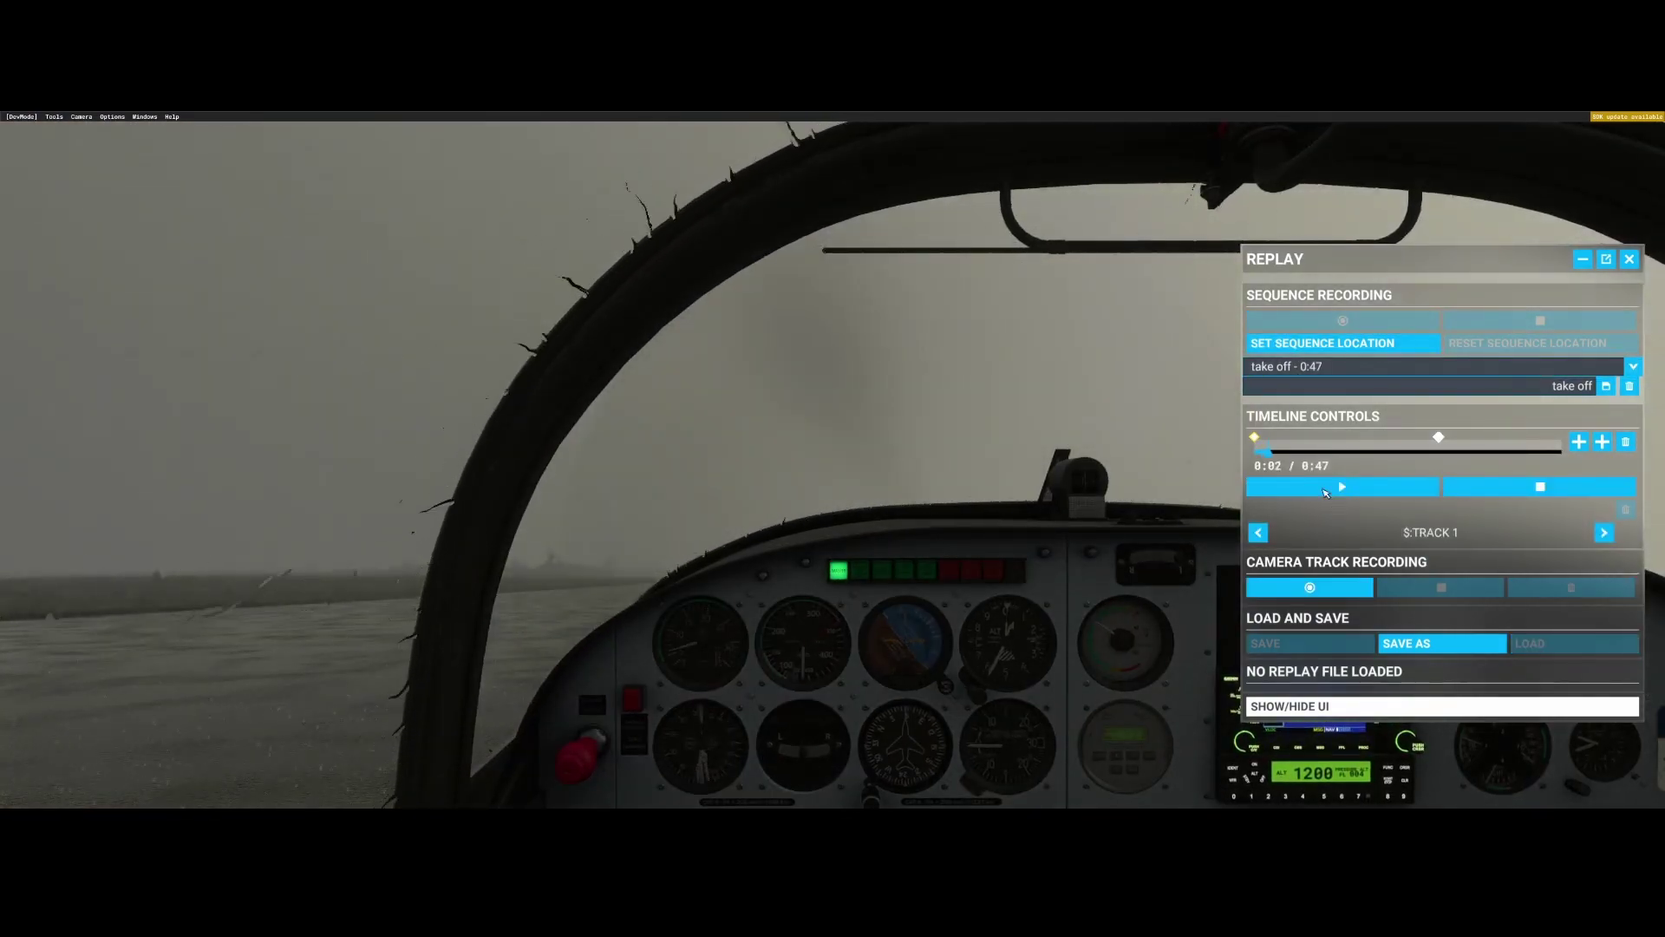
click(1255, 440)
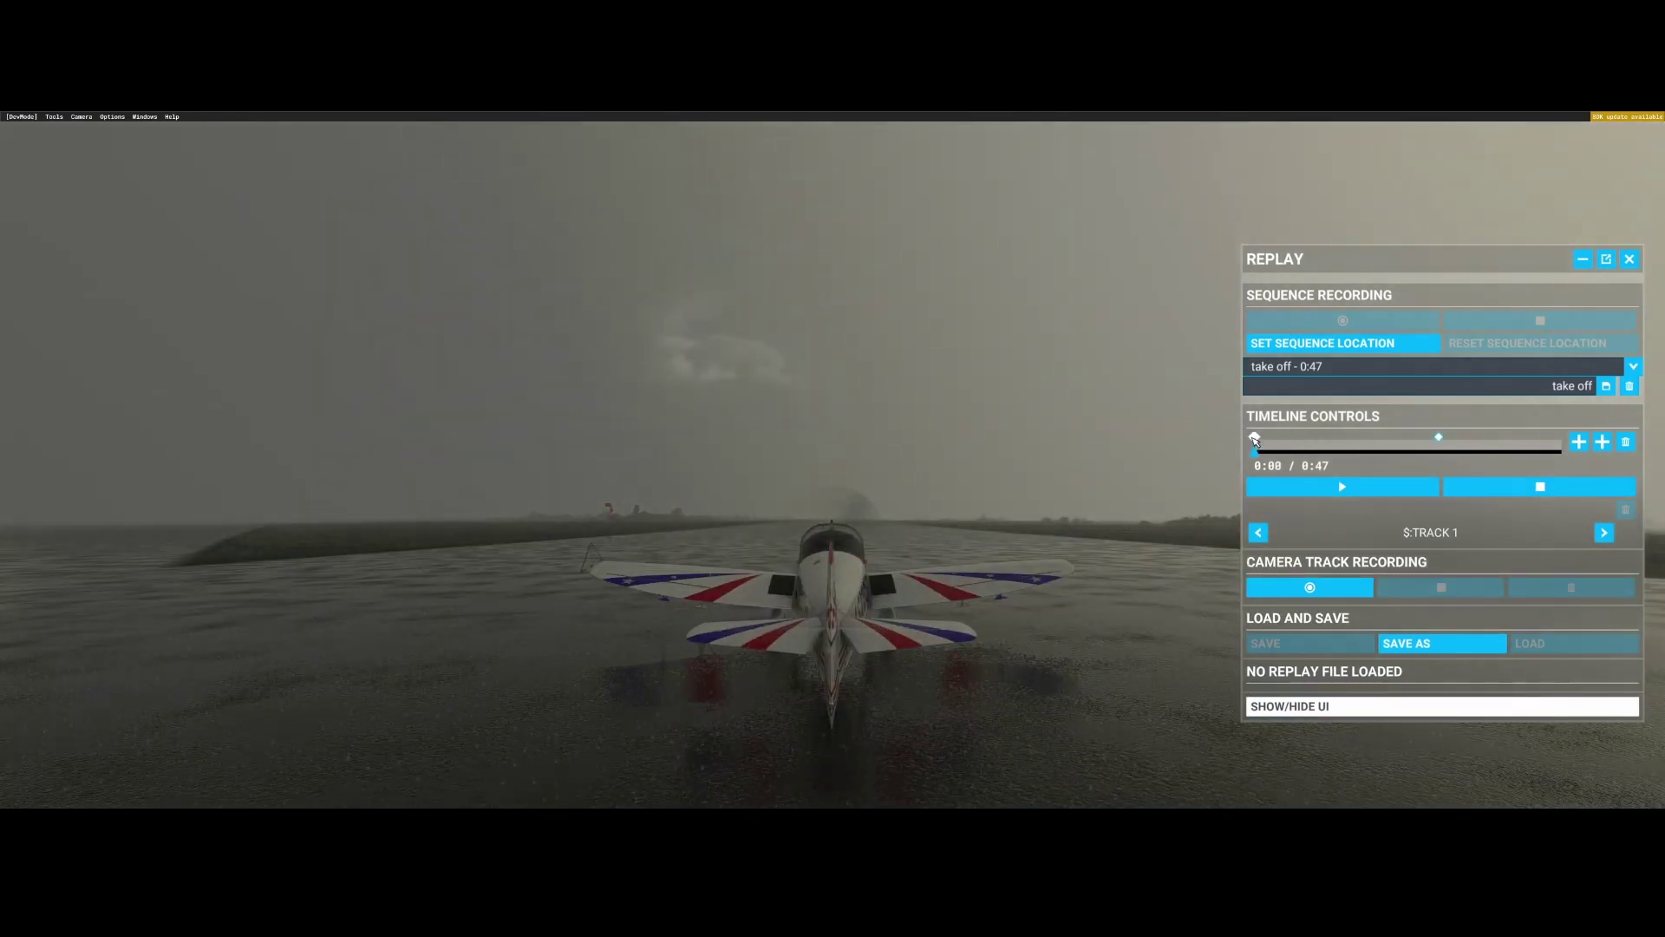
click(1432, 448)
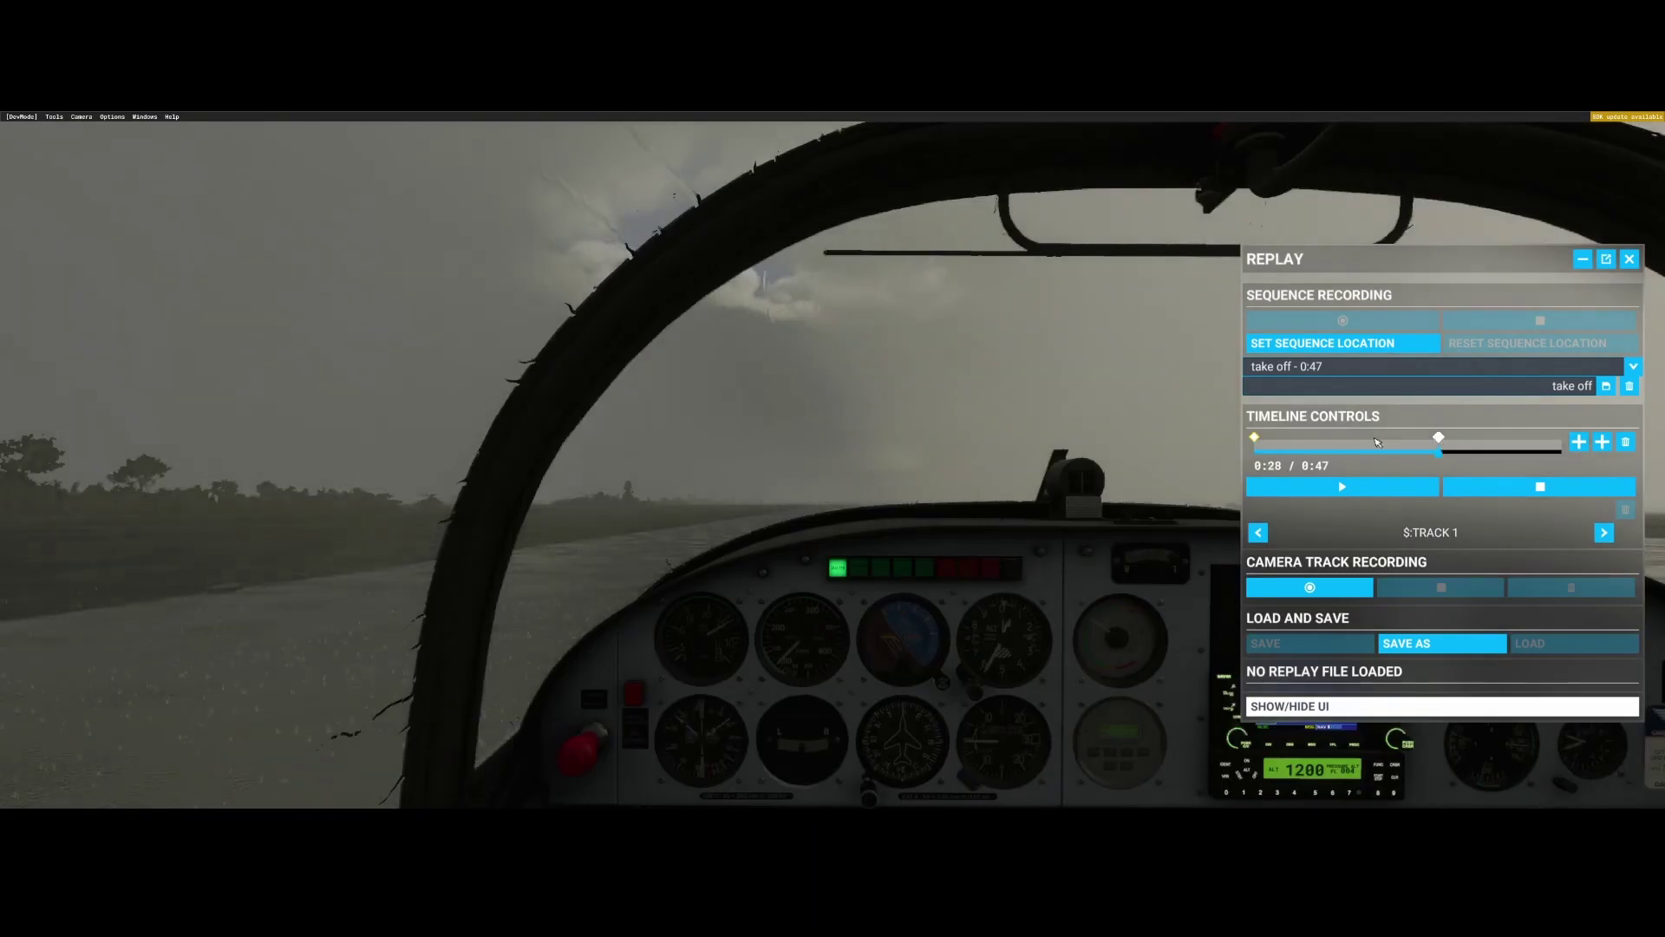
click(1257, 440)
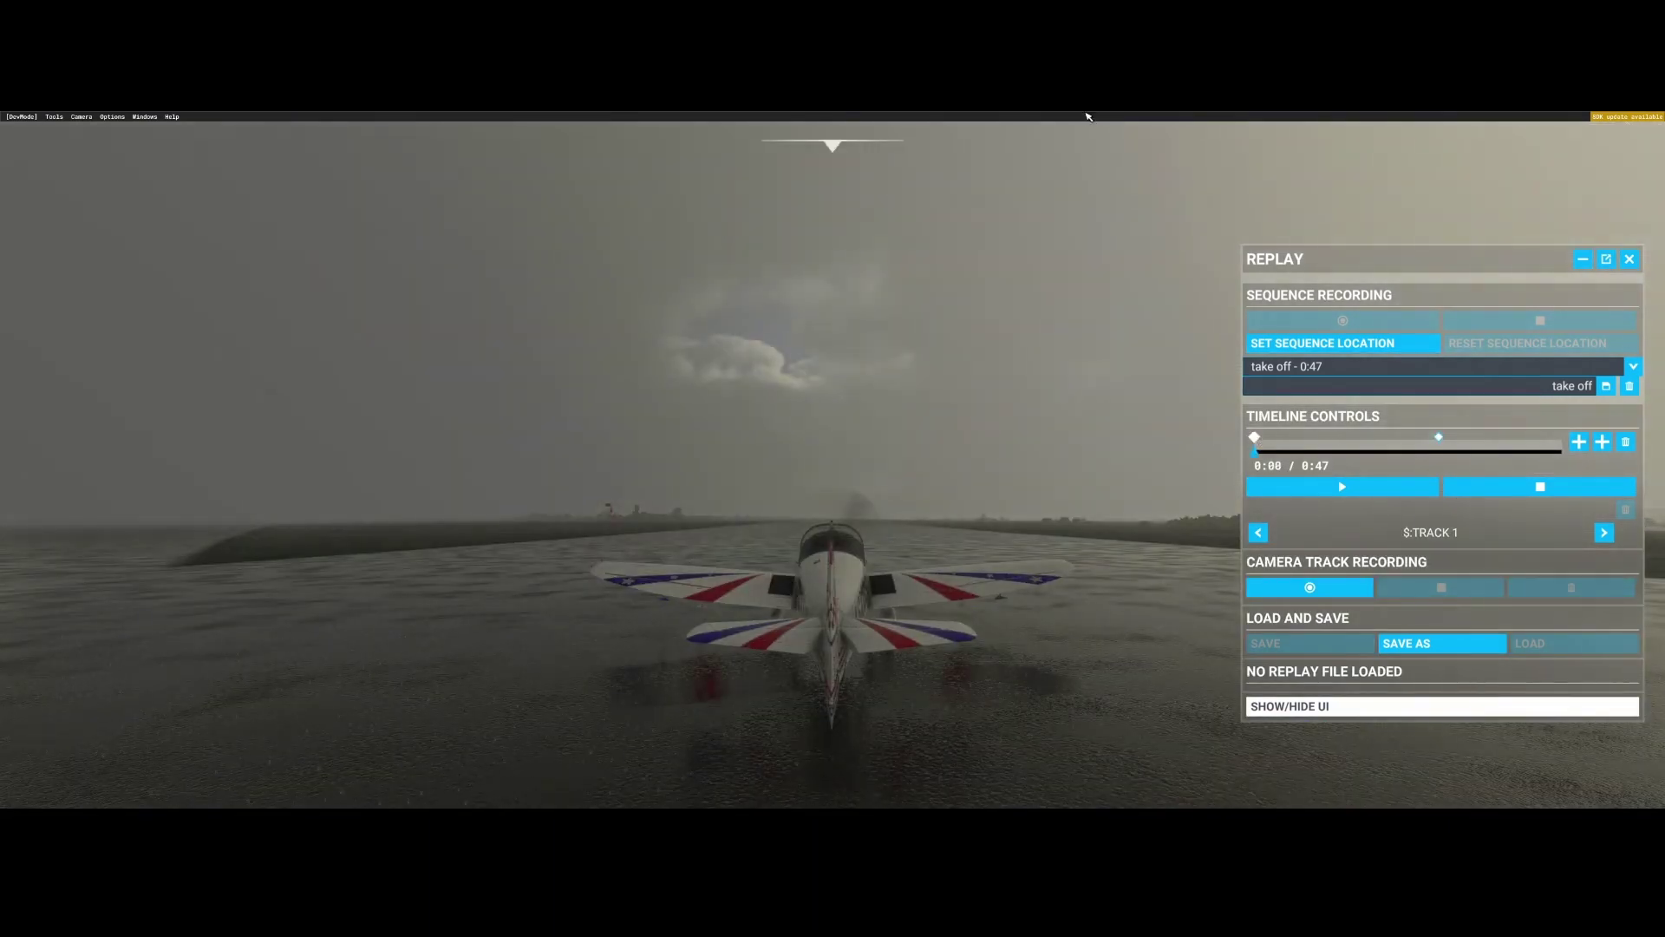
- Set the weather to the Clear Skies preset while the sequence is at its 0:00 keyframe
mouse_move(1103, 125)
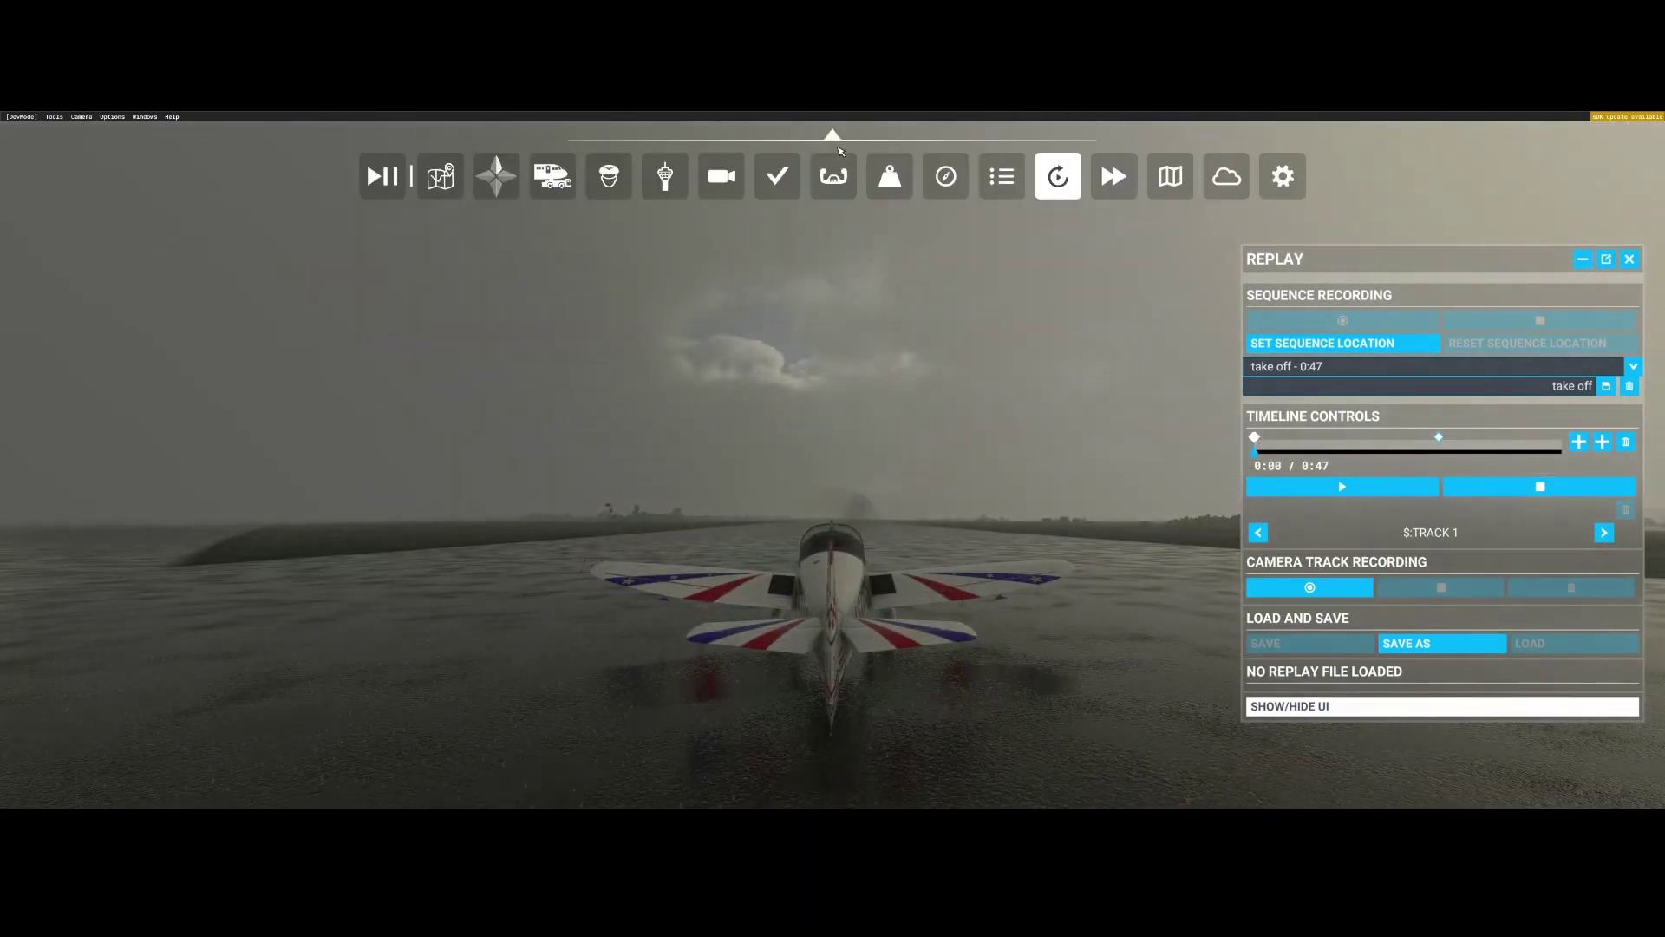
click(1226, 177)
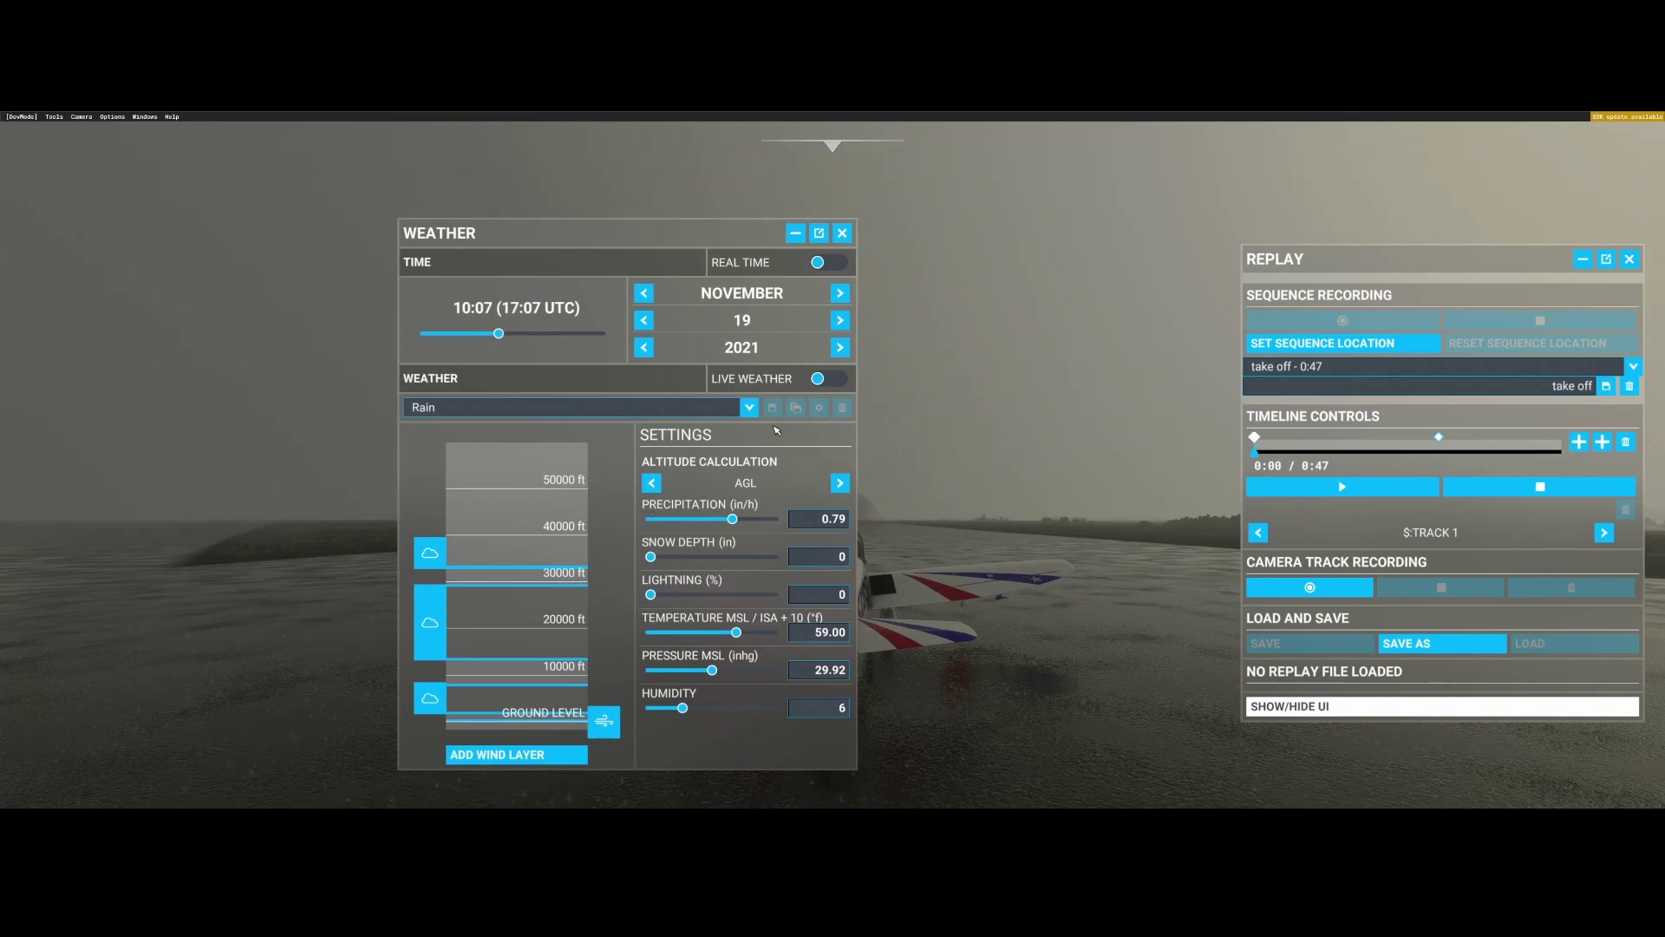
click(642, 407)
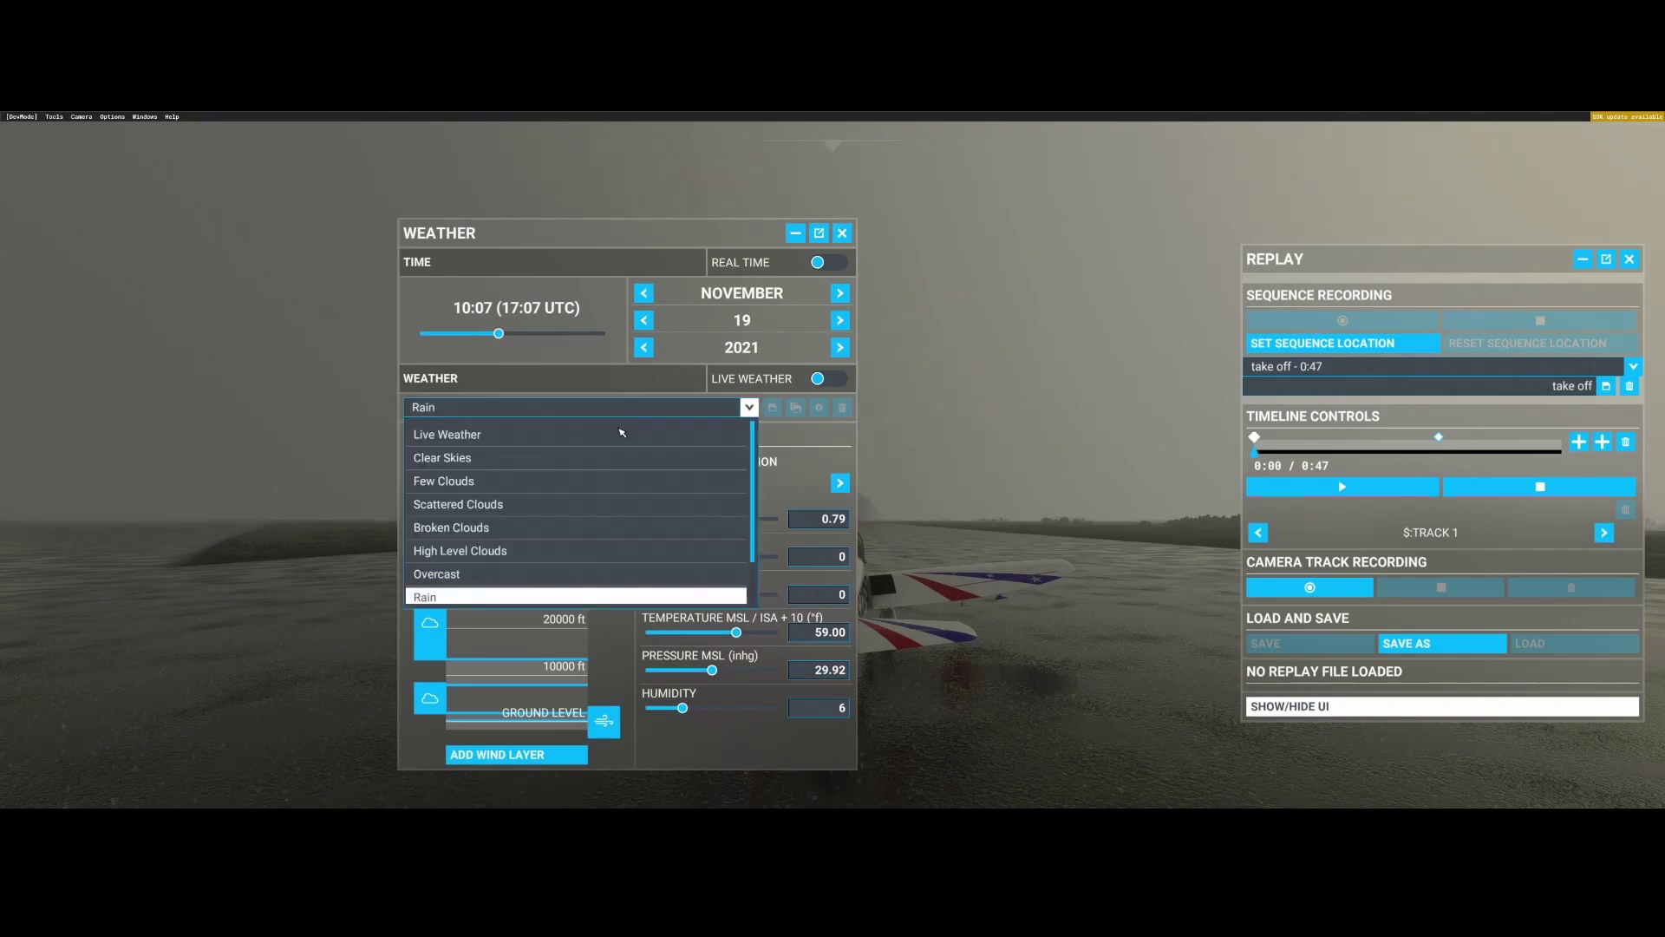
click(575, 459)
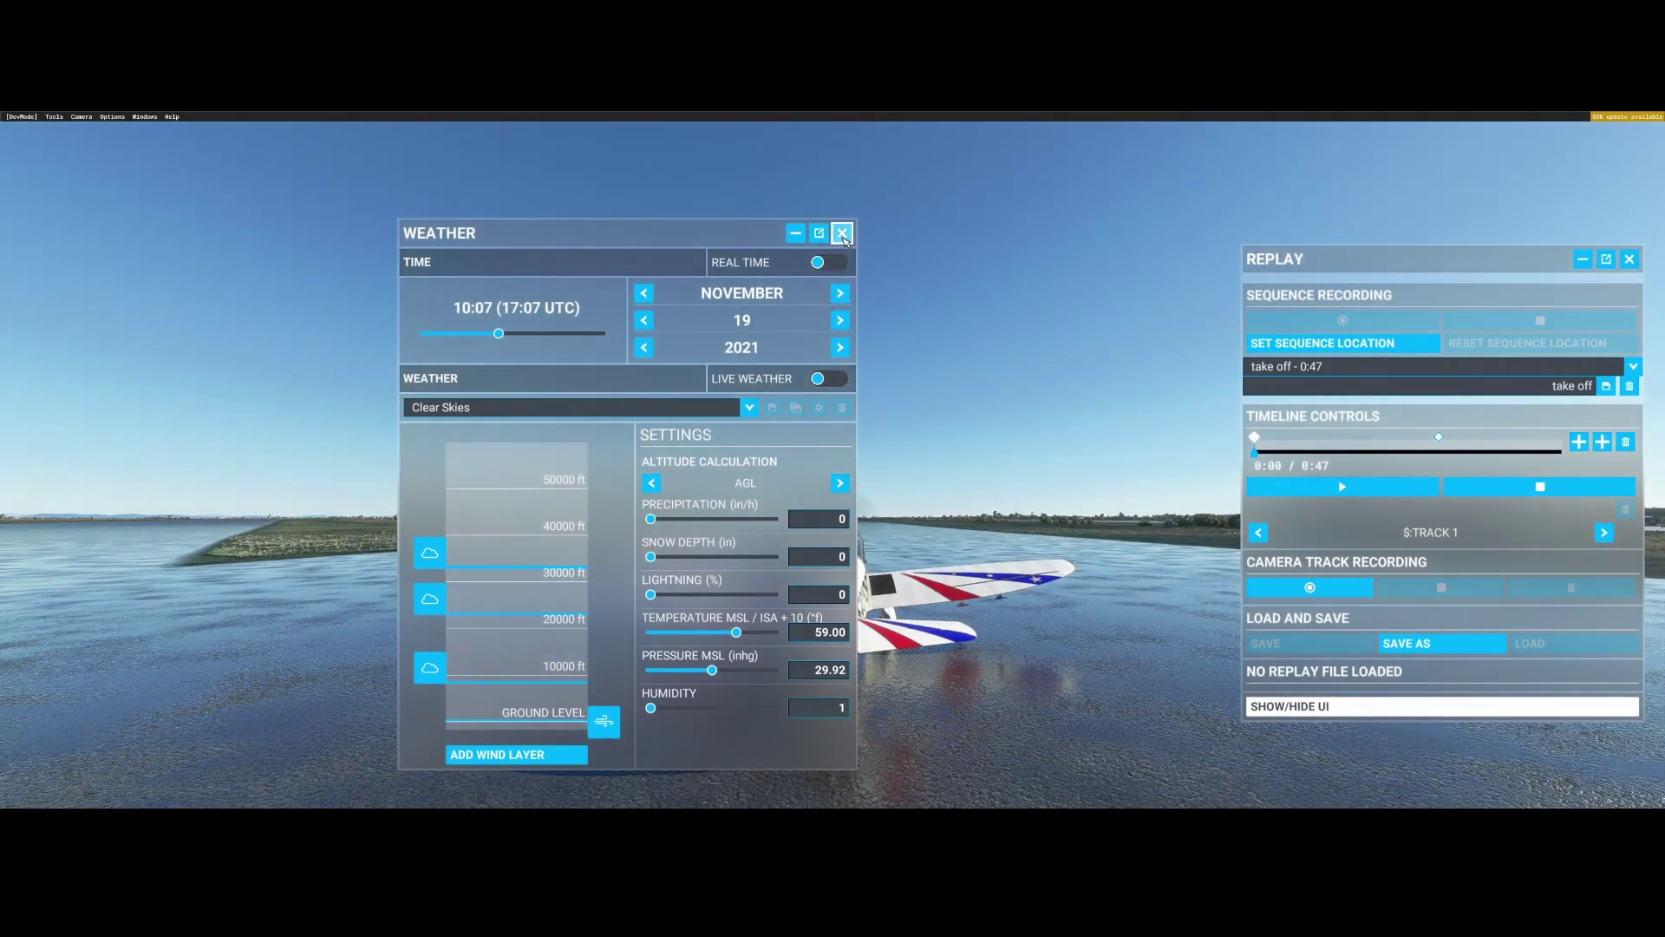
click(842, 233)
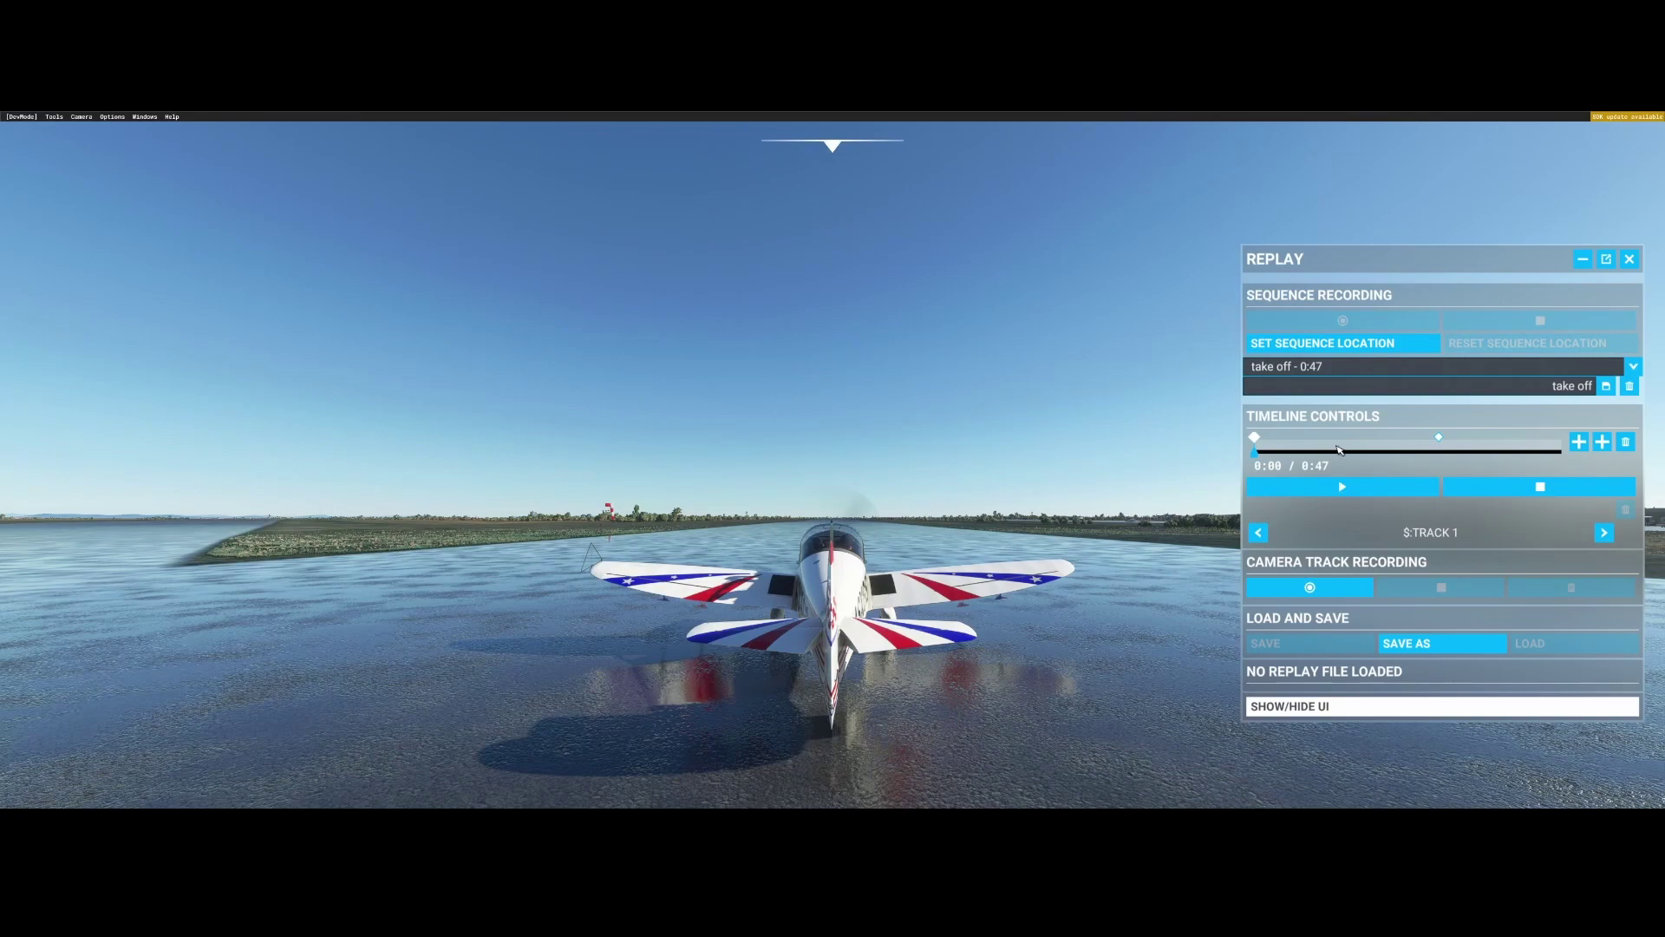
- Add a keyframe at 0:12 in the take off sequence and apply the Clear Skies weather preset at that point
drag(1259, 454, 1334, 454)
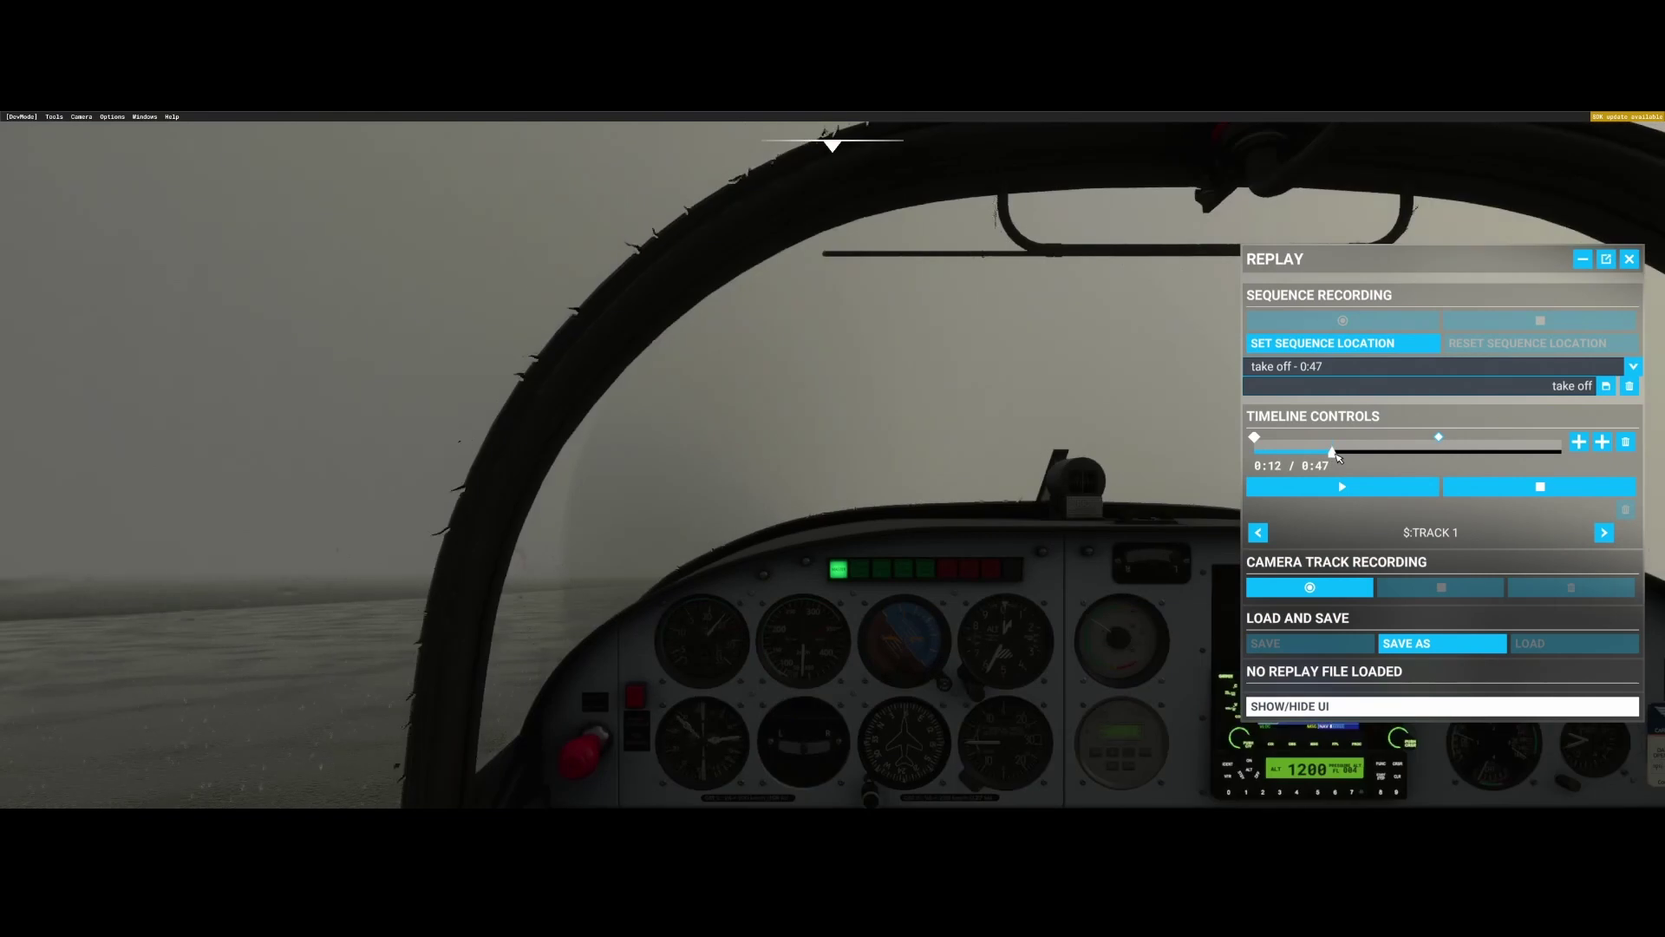
click(1578, 441)
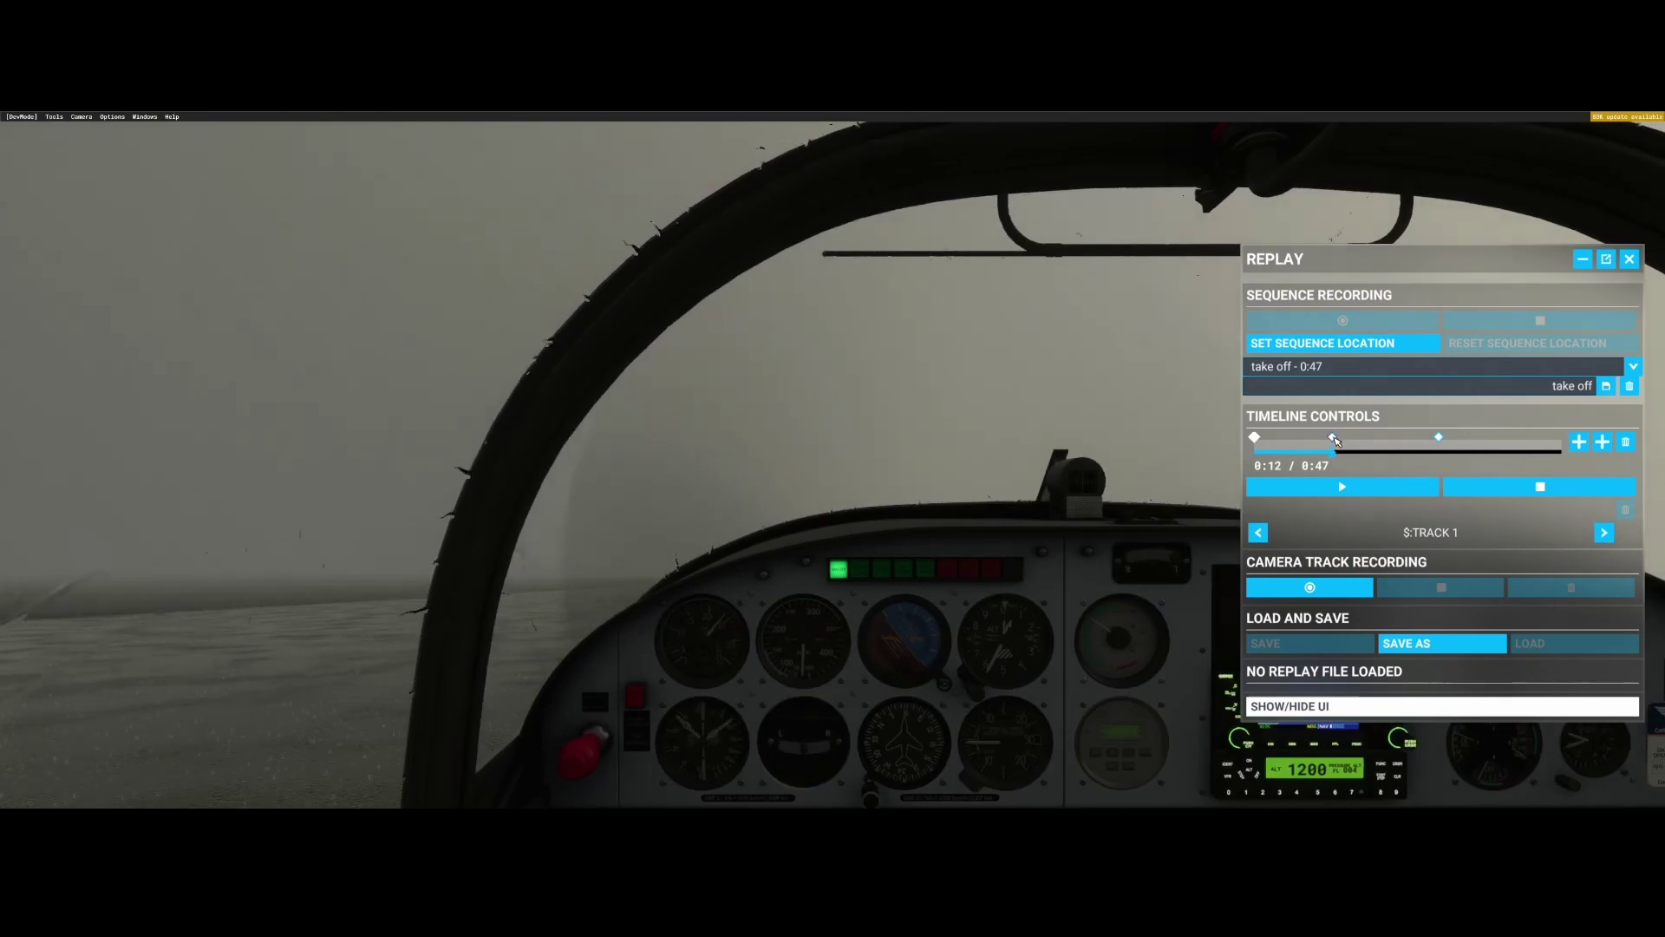
click(1337, 439)
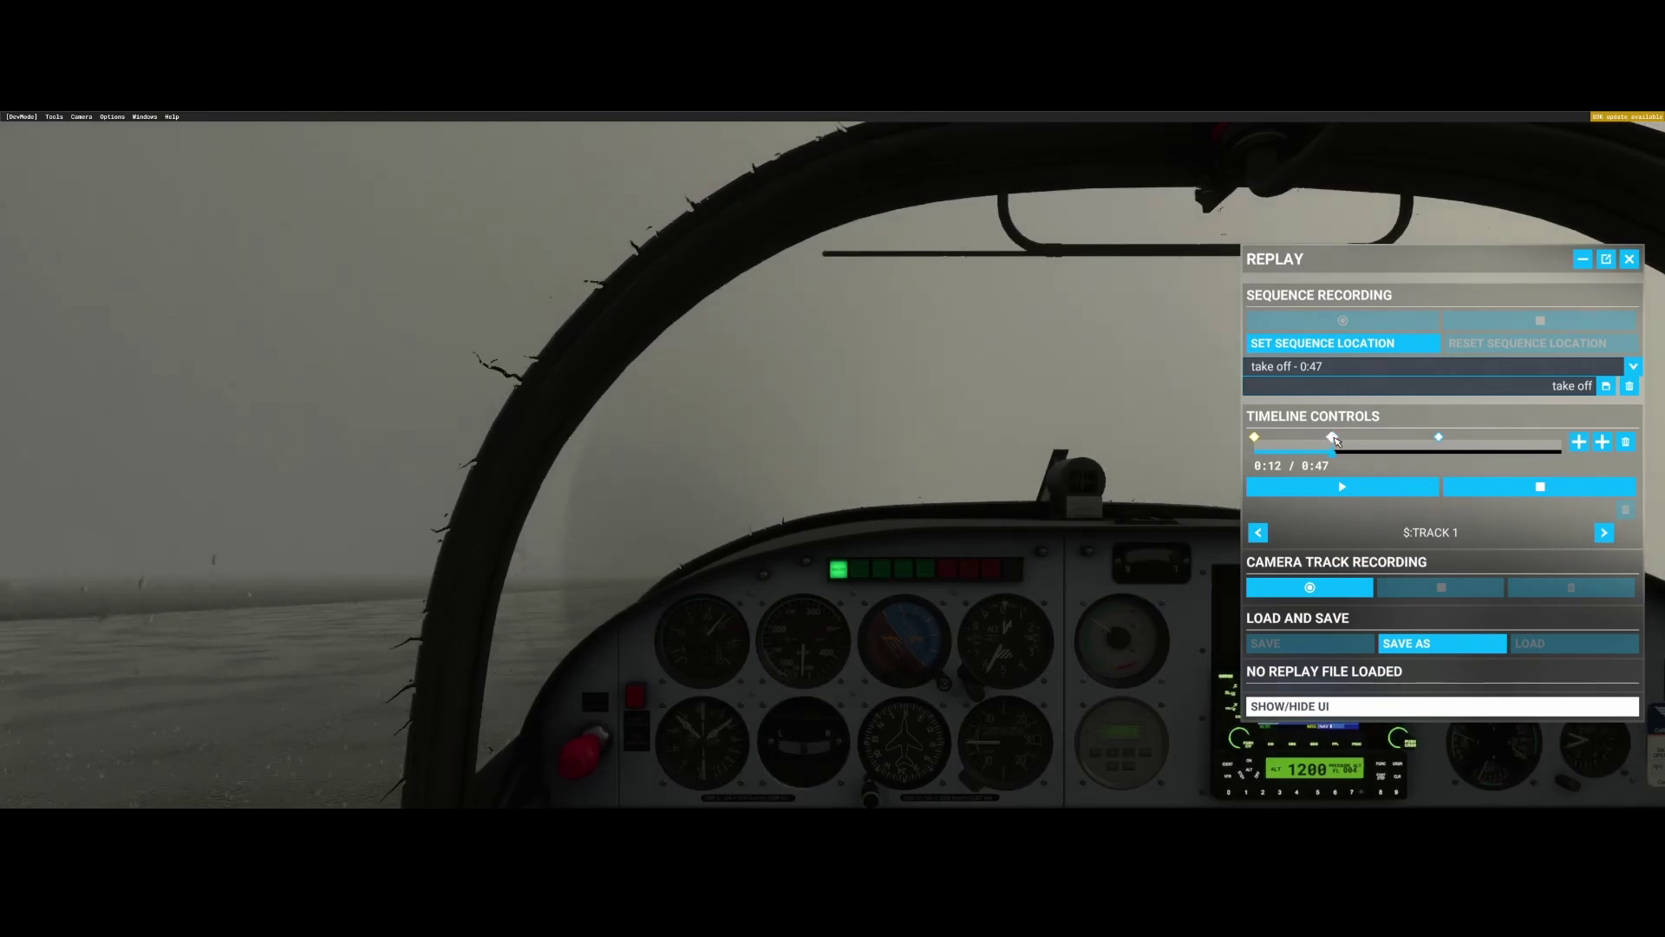
mouse_move(868, 143)
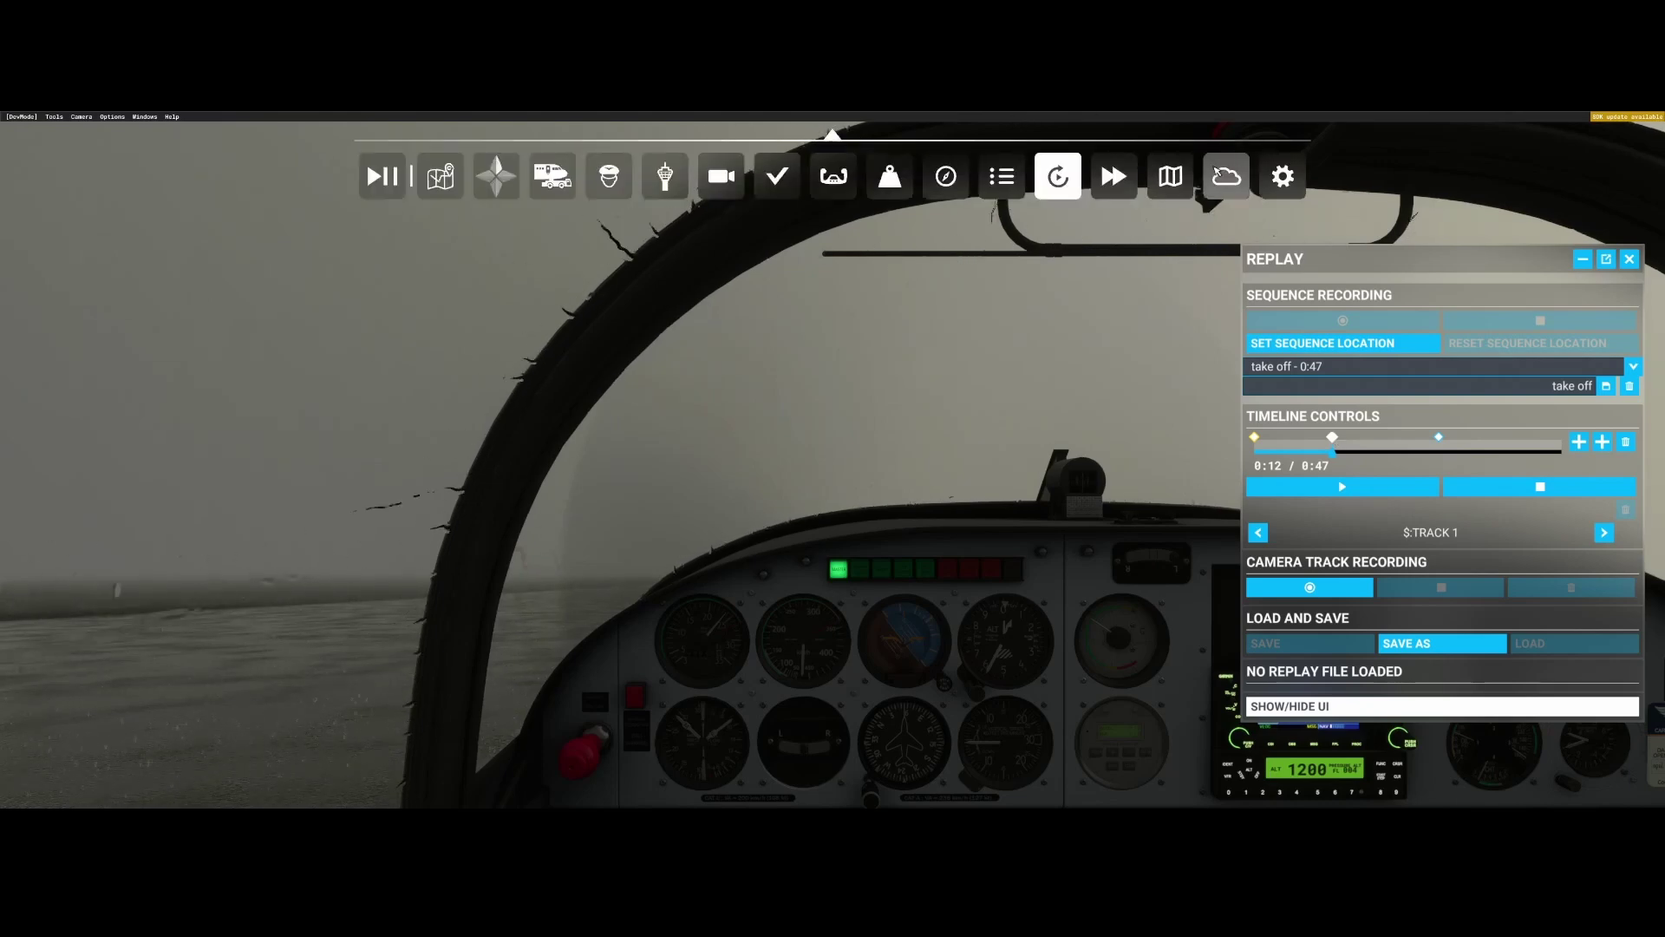
click(1226, 176)
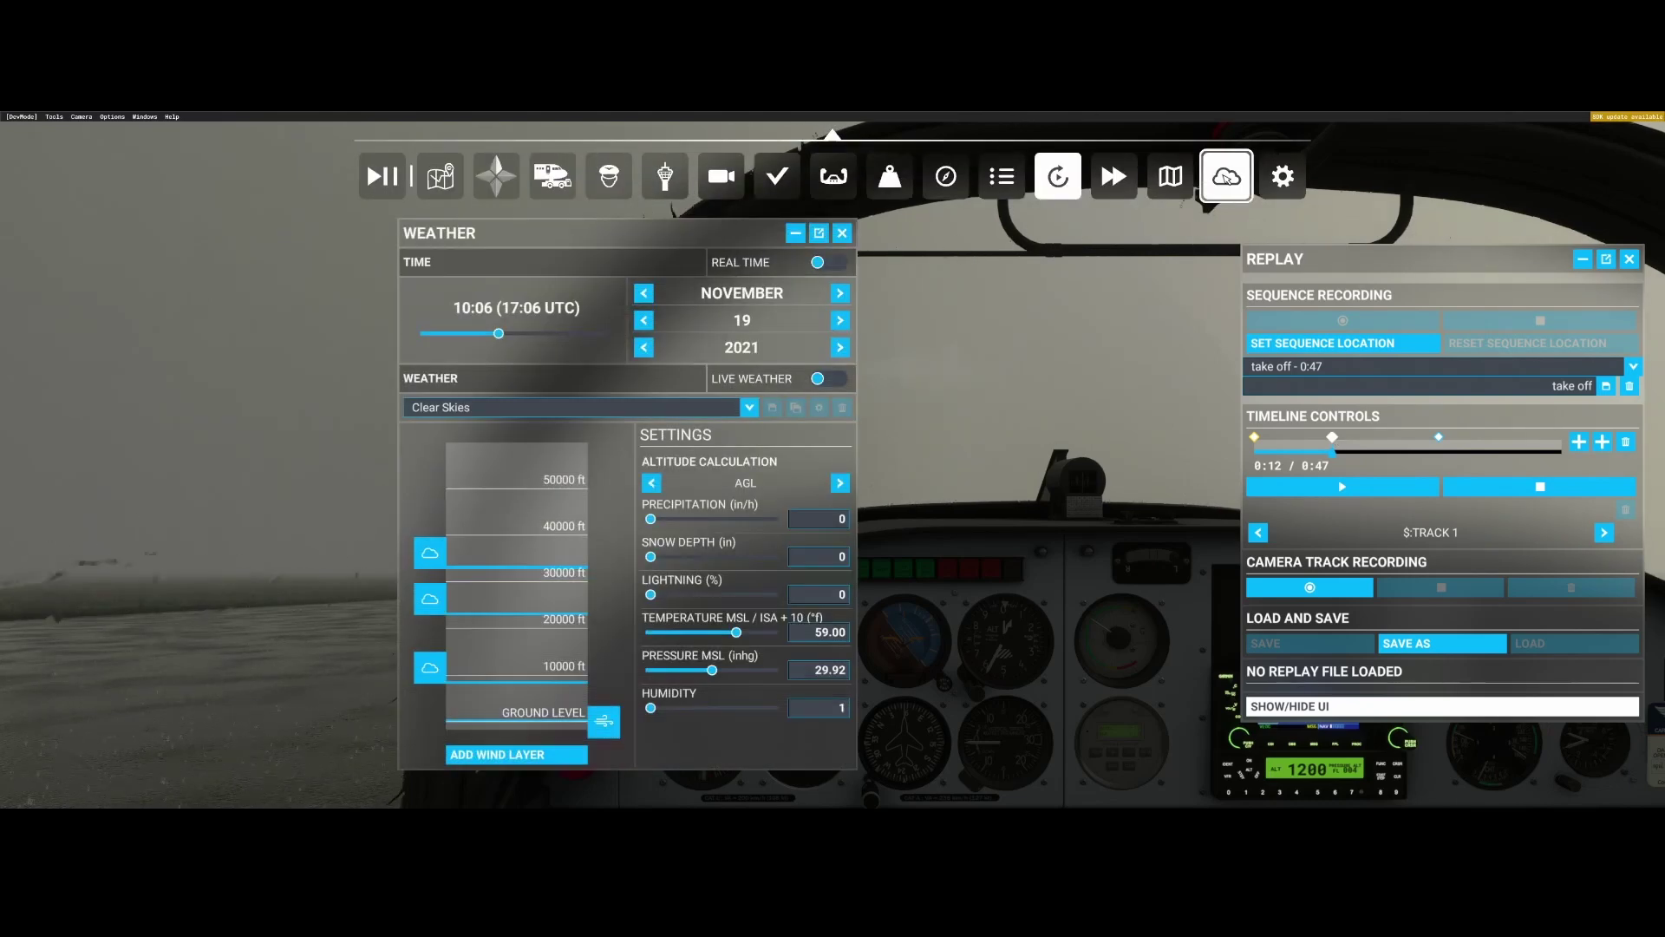
click(598, 408)
click(608, 455)
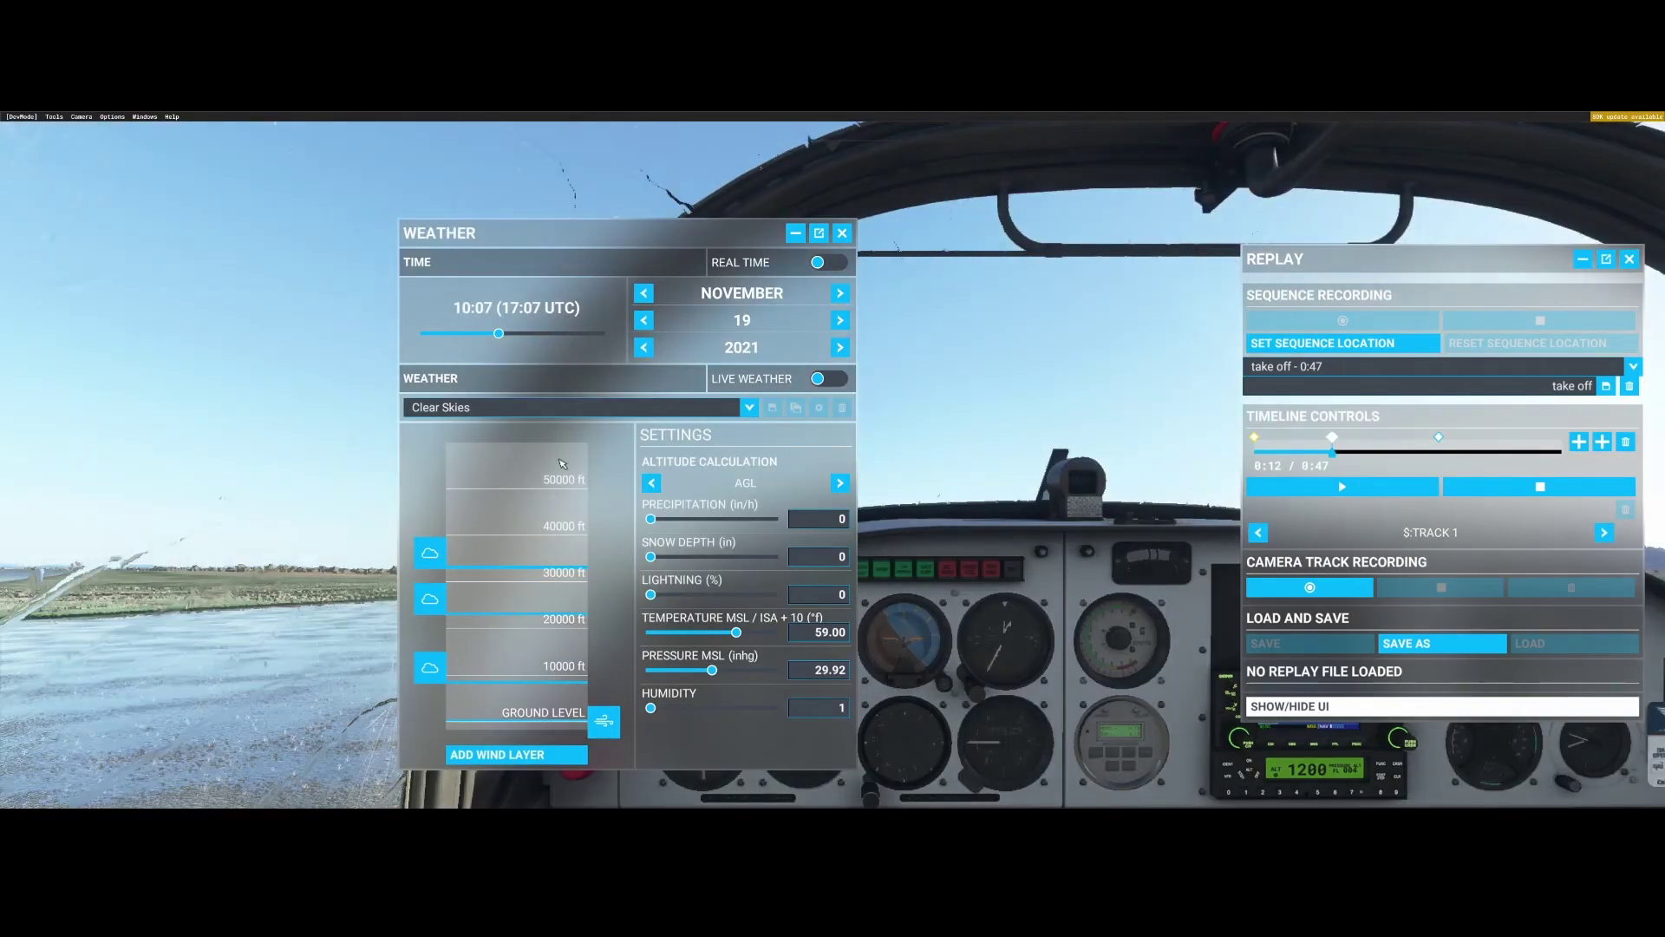
click(841, 235)
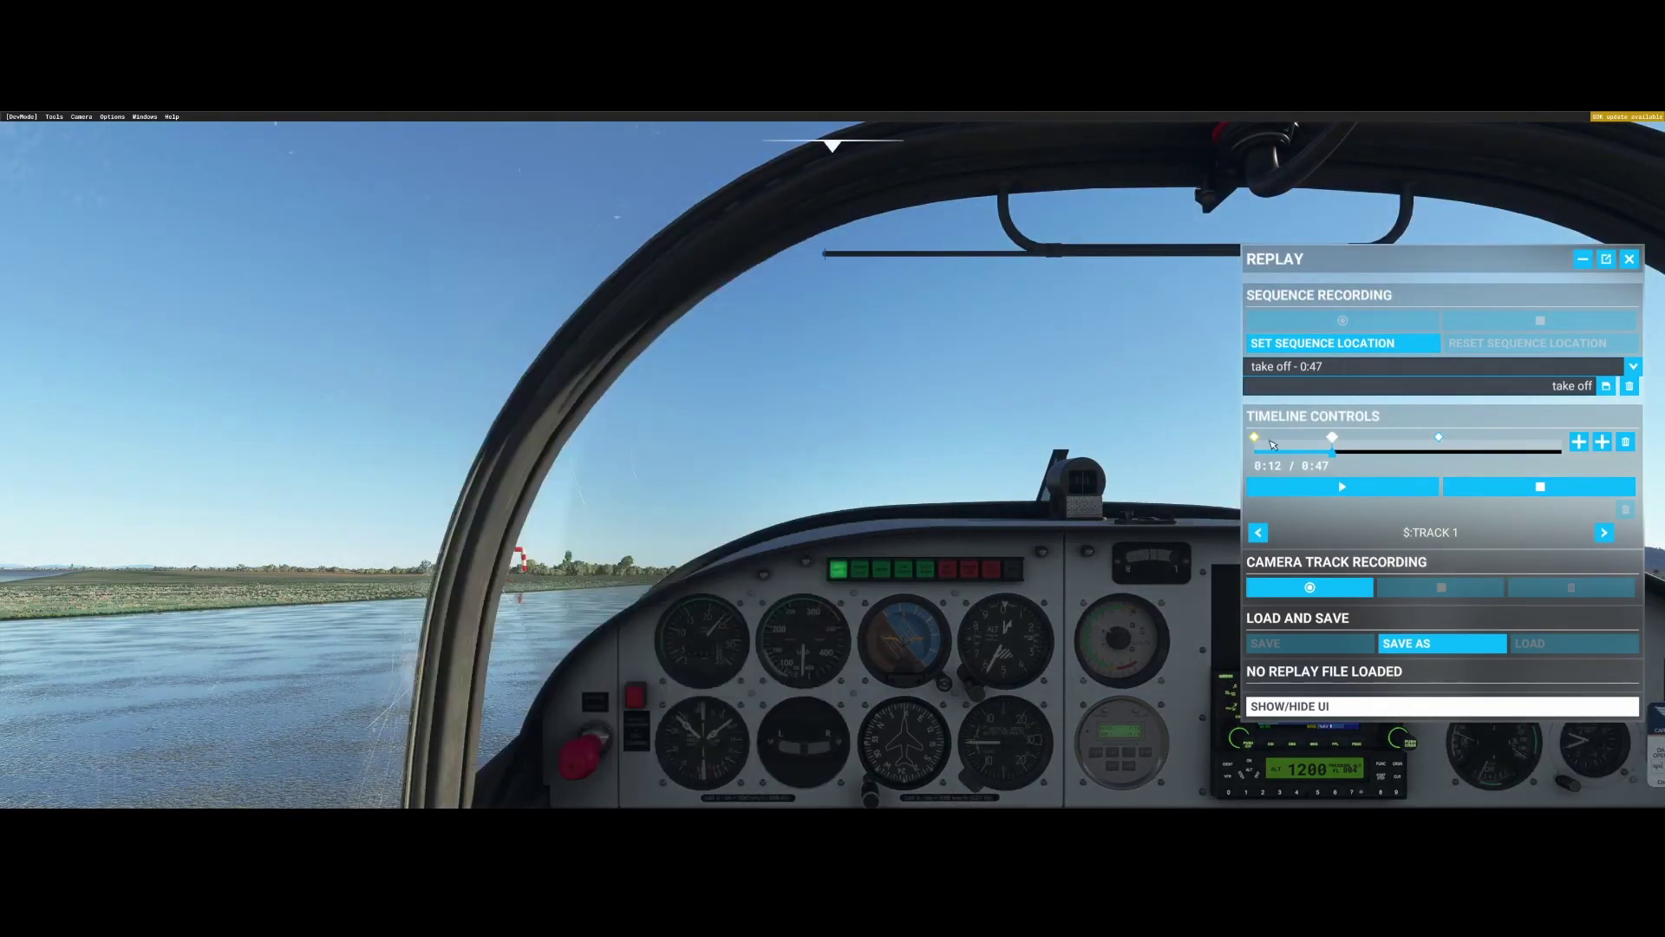
- Delete the keyframes at 0:28, 0:12 and 0:00 from the take off sequence's timeline
drag(1332, 452, 1441, 442)
click(1626, 443)
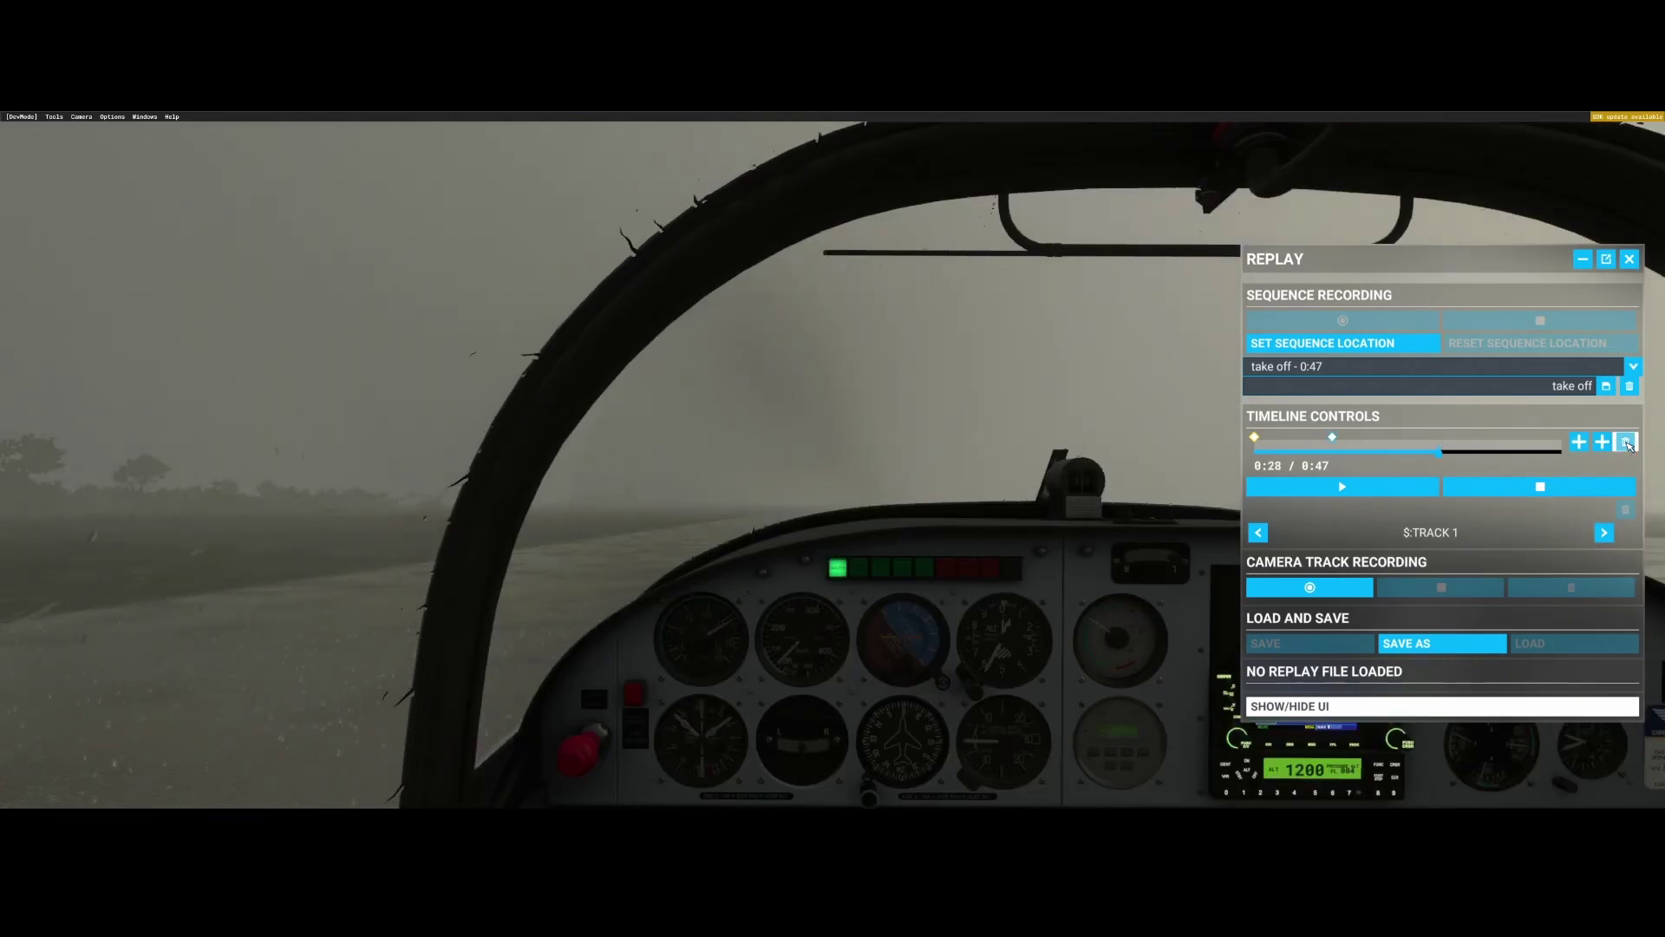
click(1333, 438)
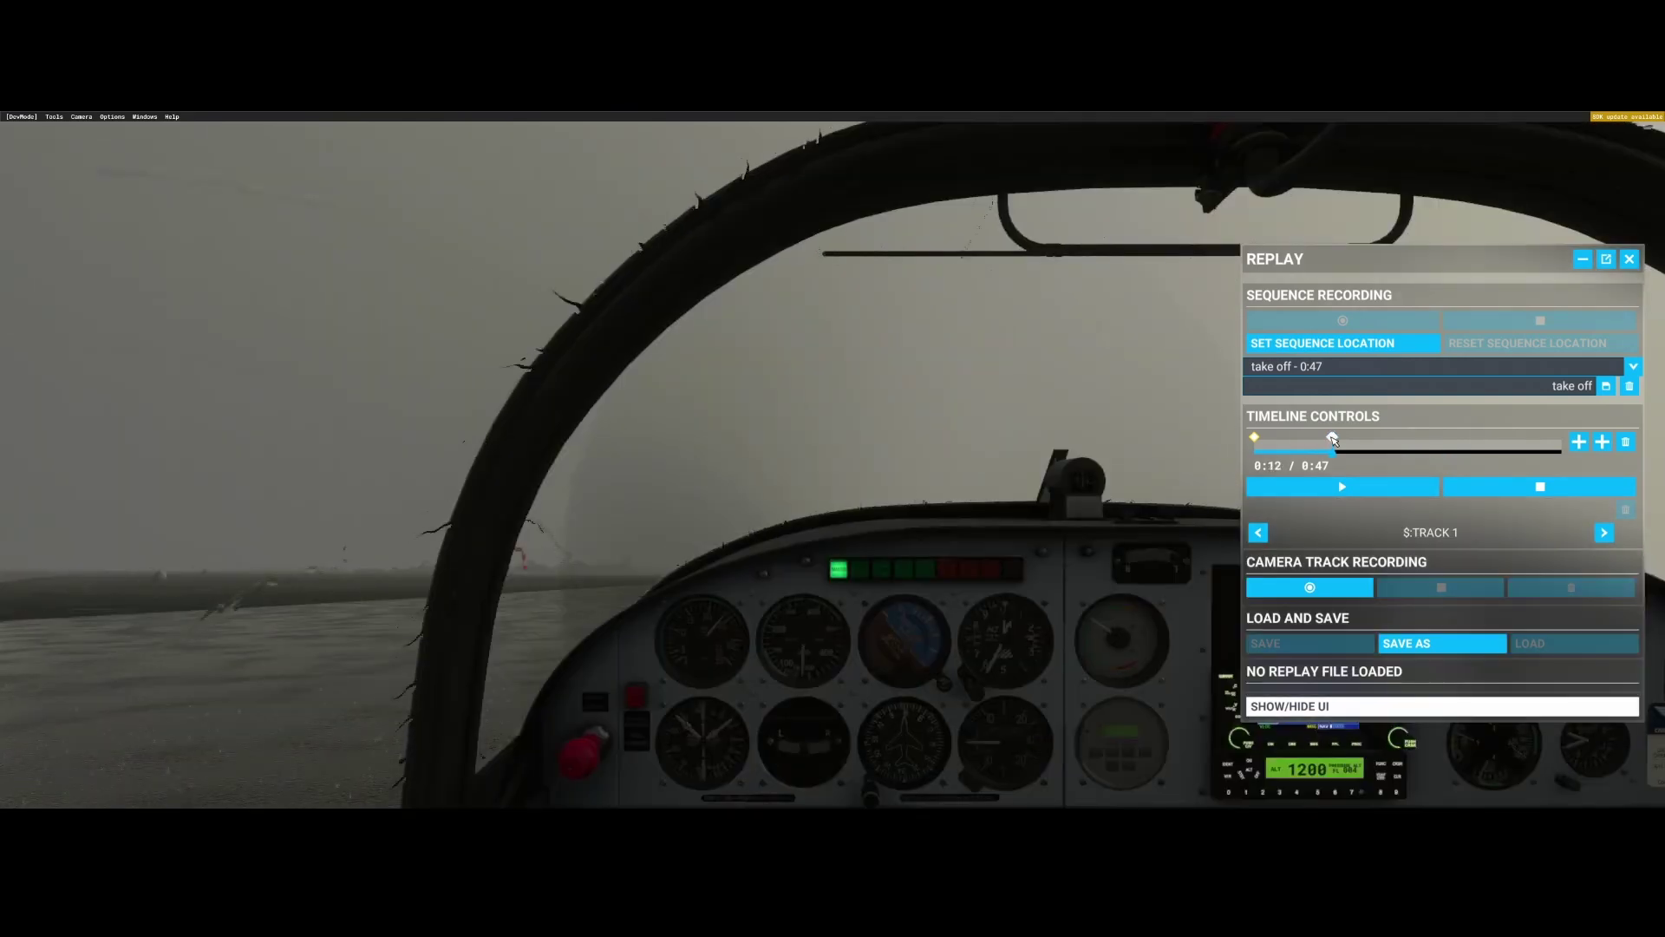
click(1626, 442)
click(1254, 438)
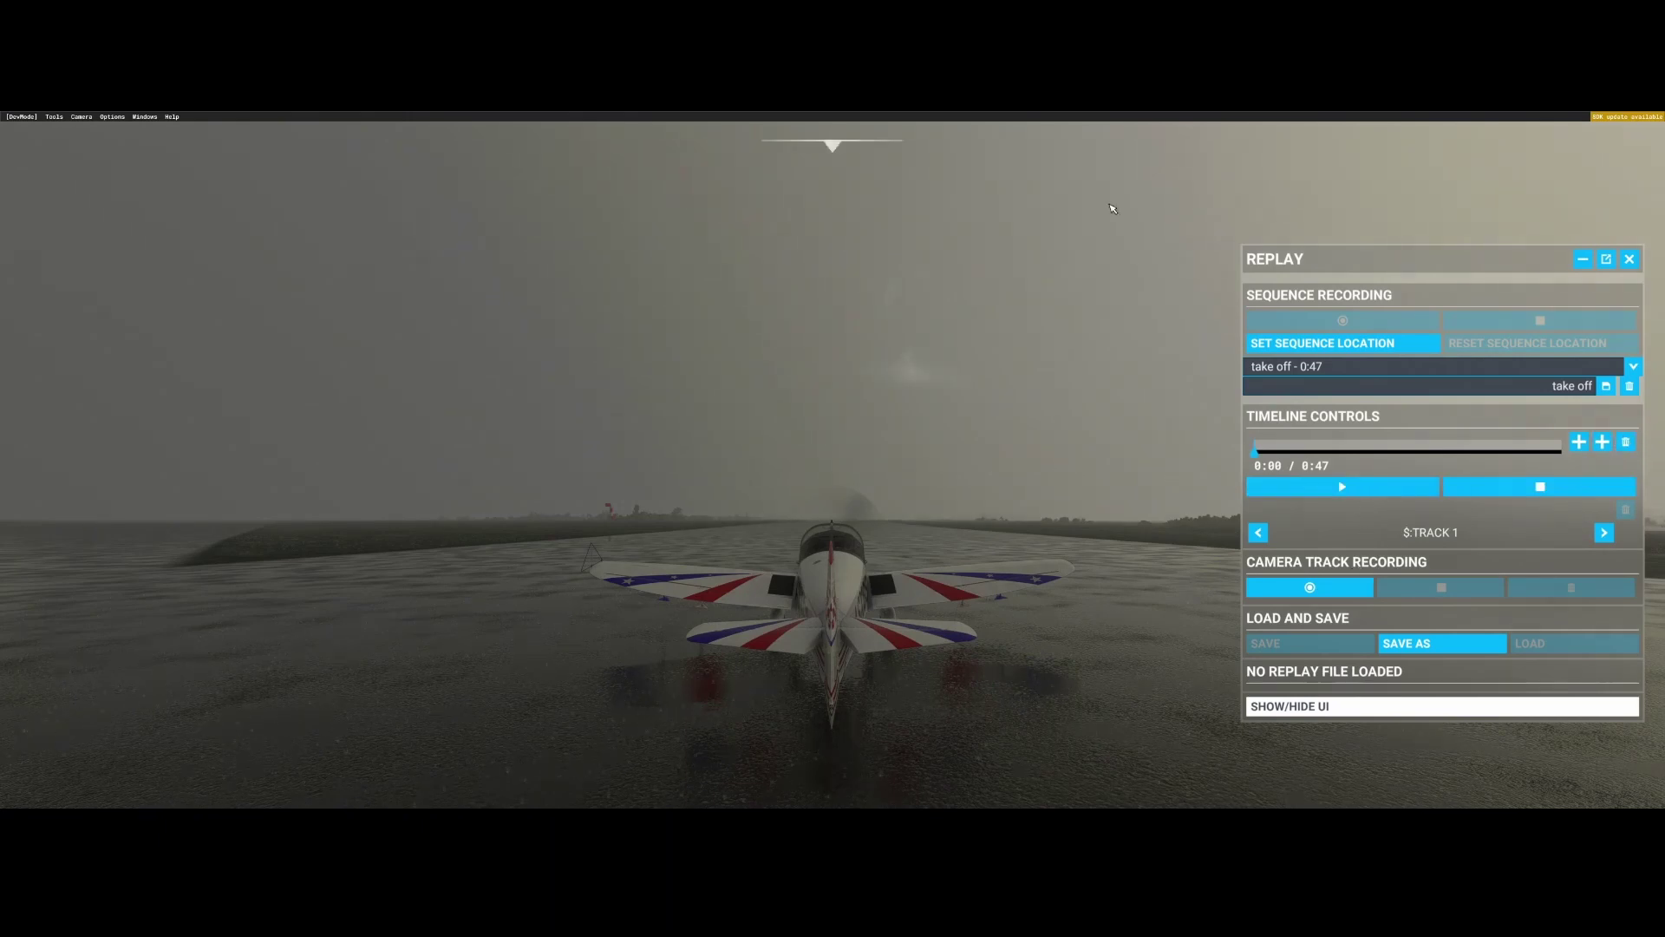
- Apply the Clear Skies weather preset with the take off sequence at 0:00, and close the weather settings
mouse_move(952, 130)
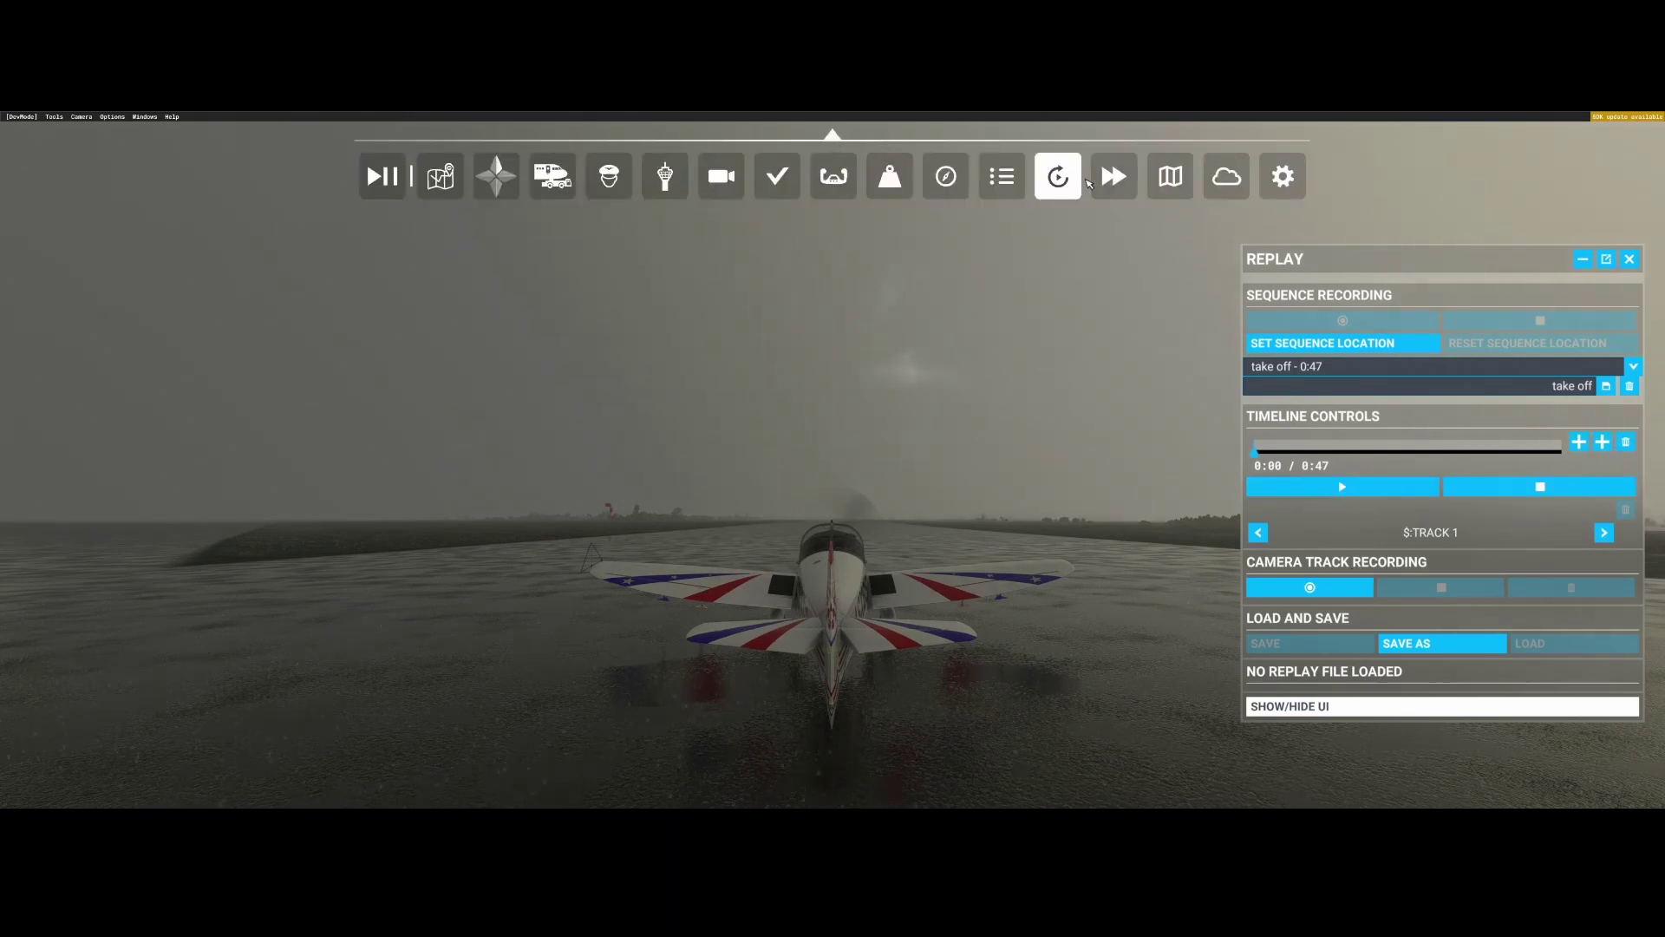
click(1226, 176)
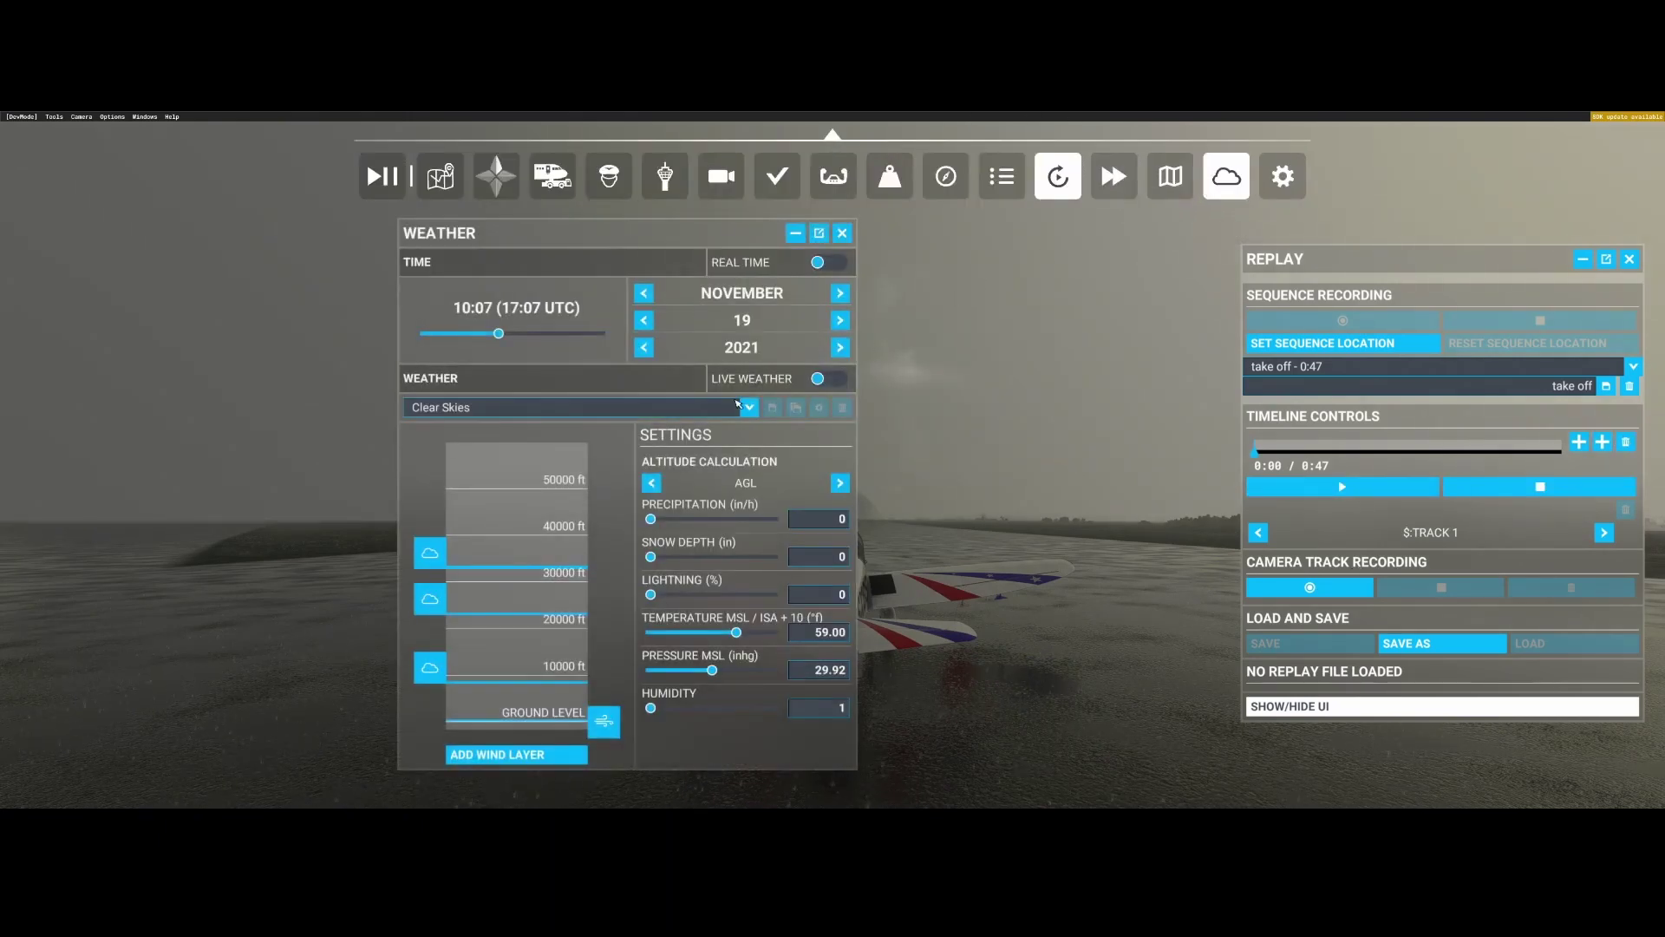
click(563, 408)
click(504, 458)
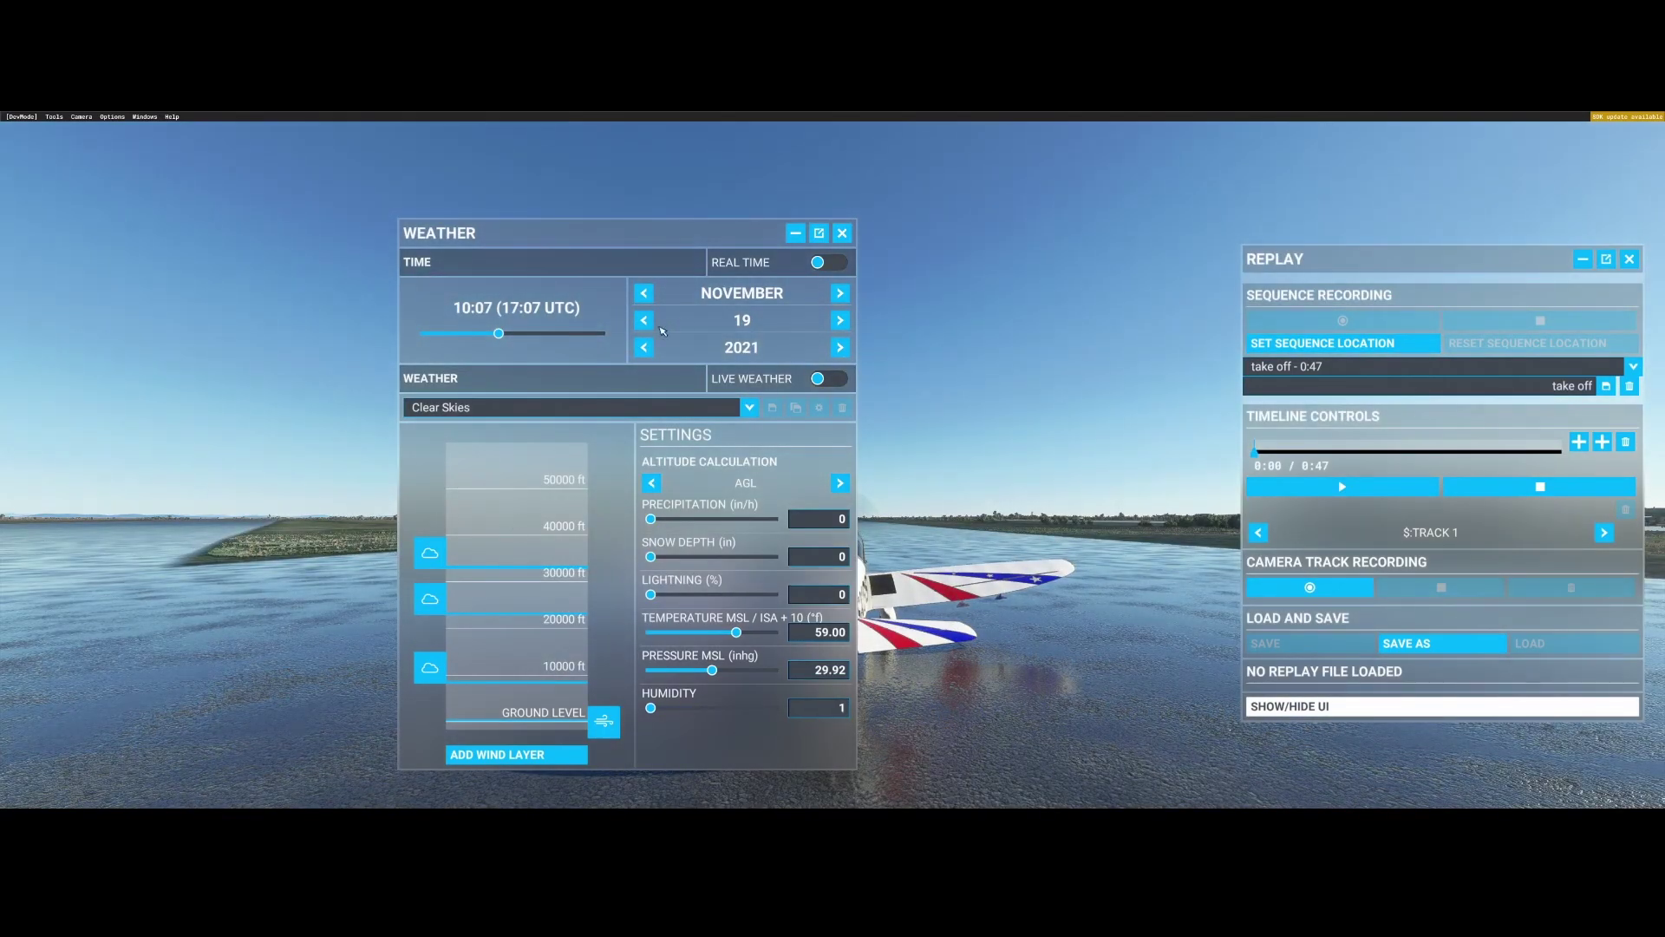
click(841, 234)
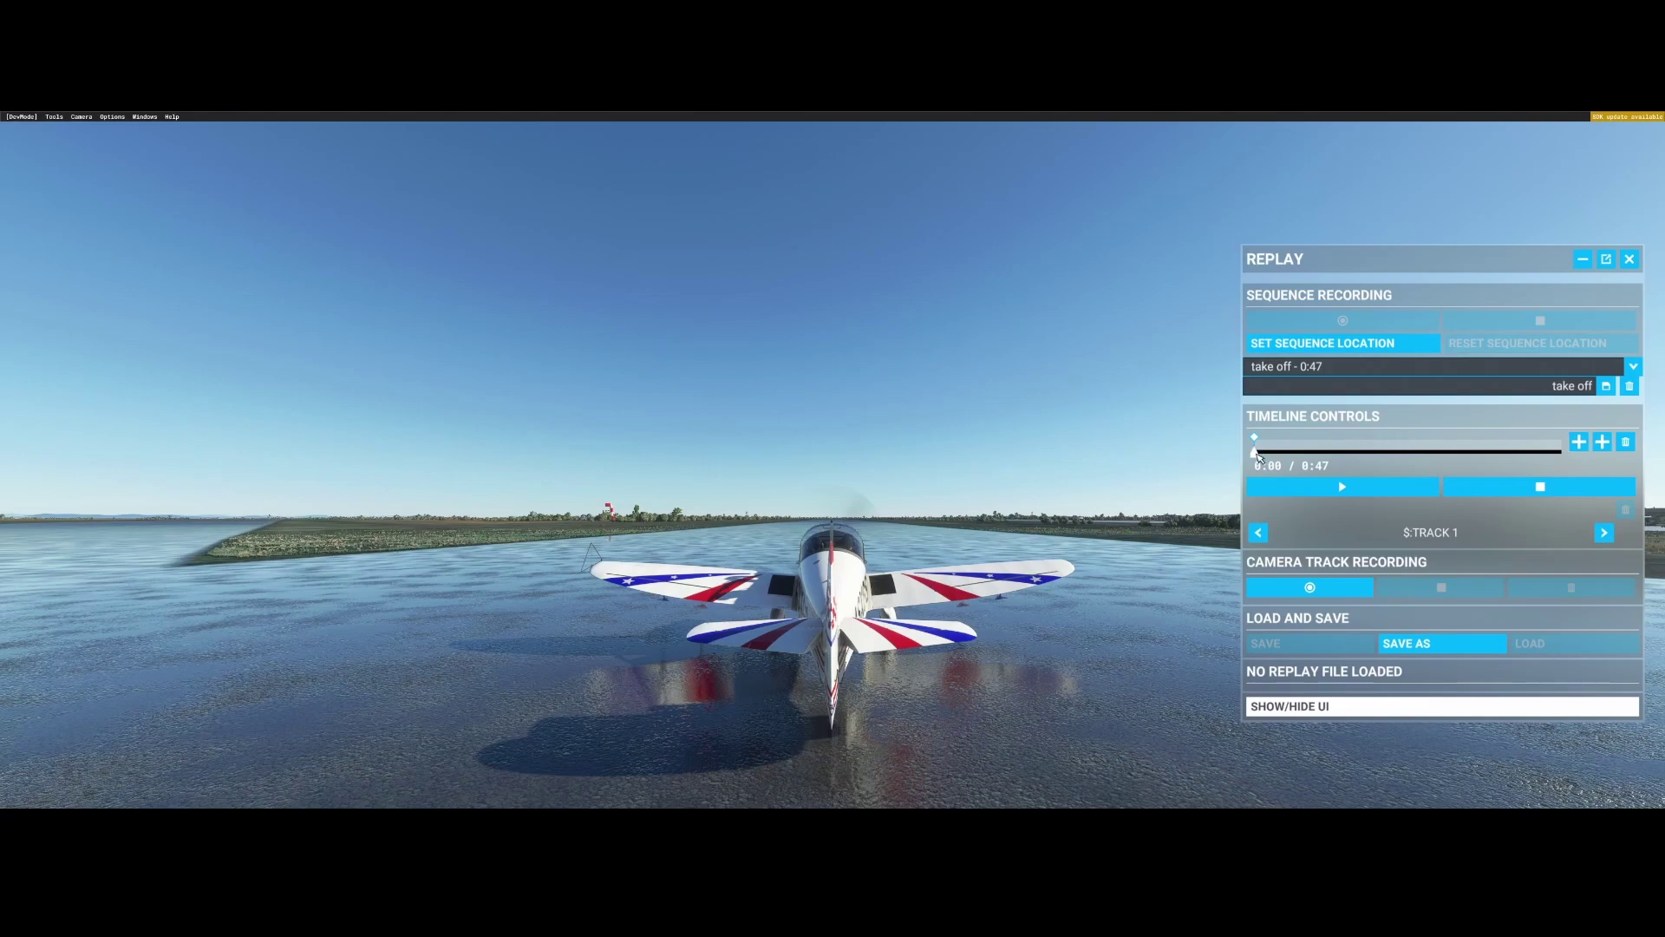
- Add the first type of keyframe to the take off timeline at 0:00, 0:16, 0:25 and 0:34
drag(1256, 453, 1368, 458)
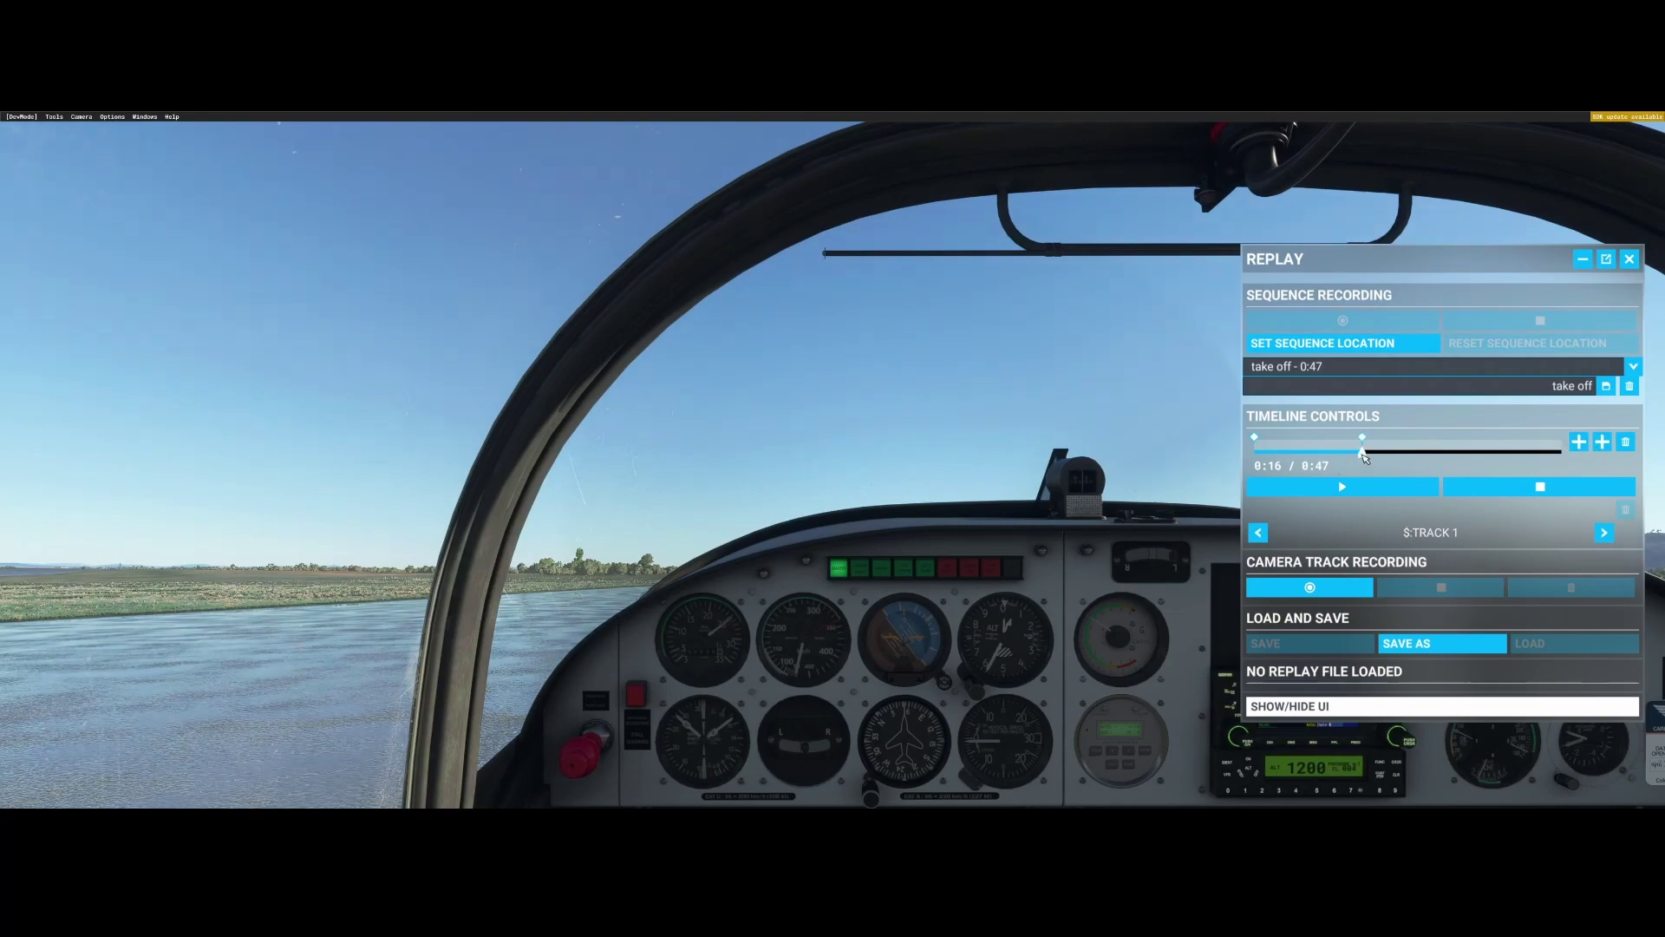
drag(1402, 453, 1419, 455)
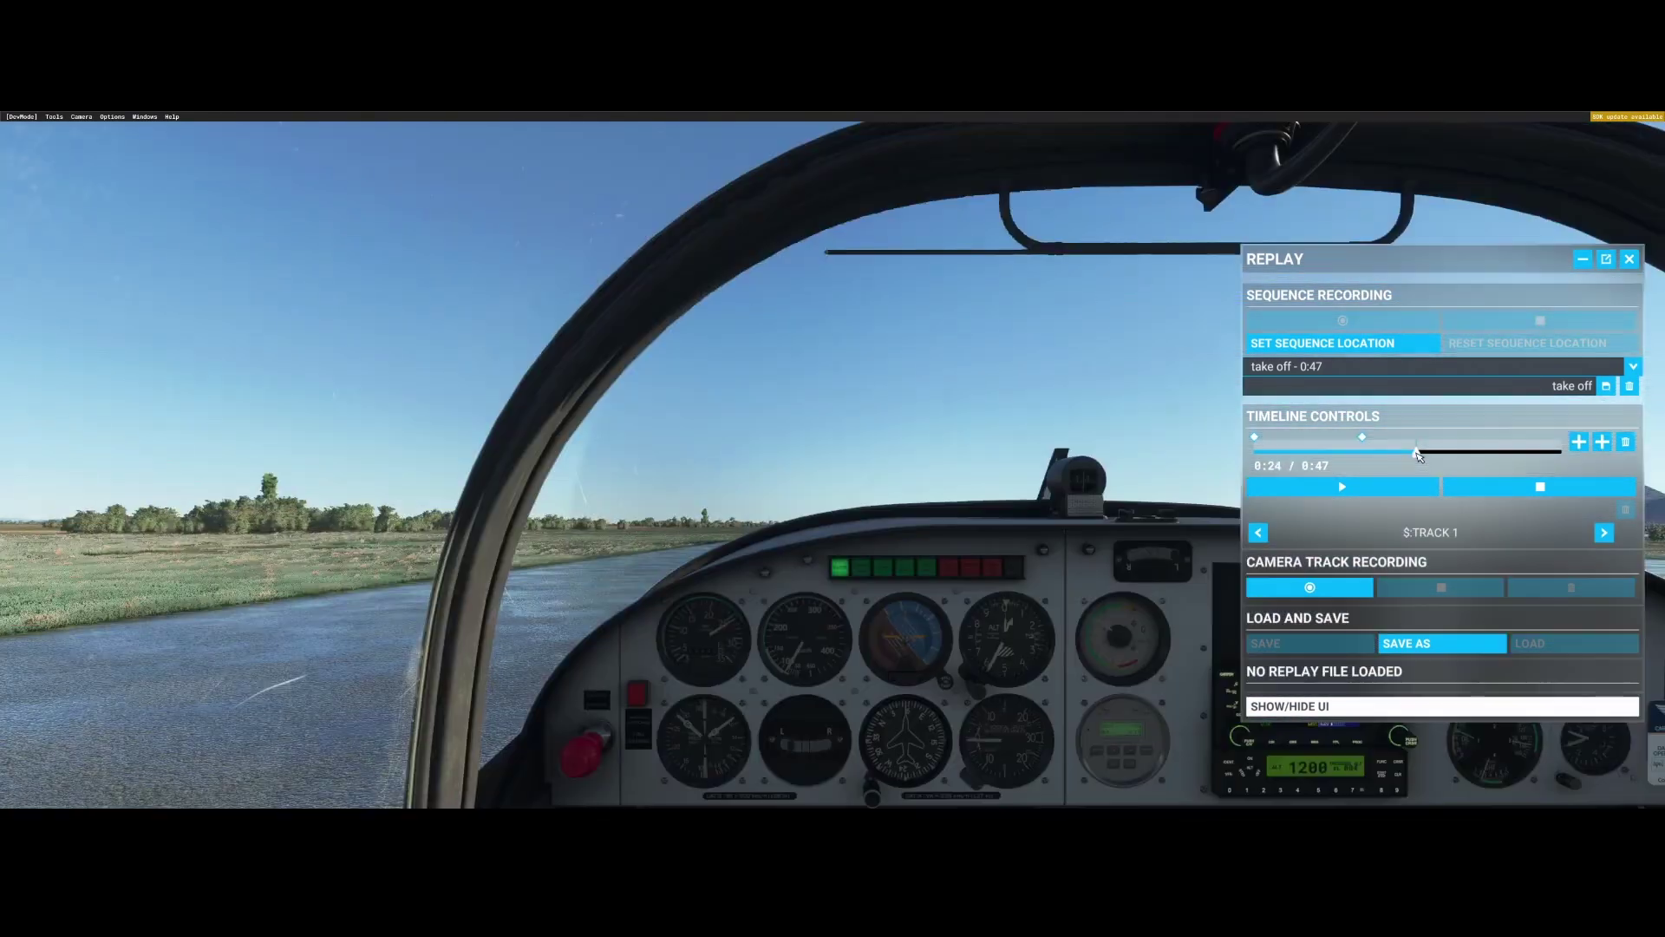
click(1578, 442)
drag(1423, 458, 1554, 455)
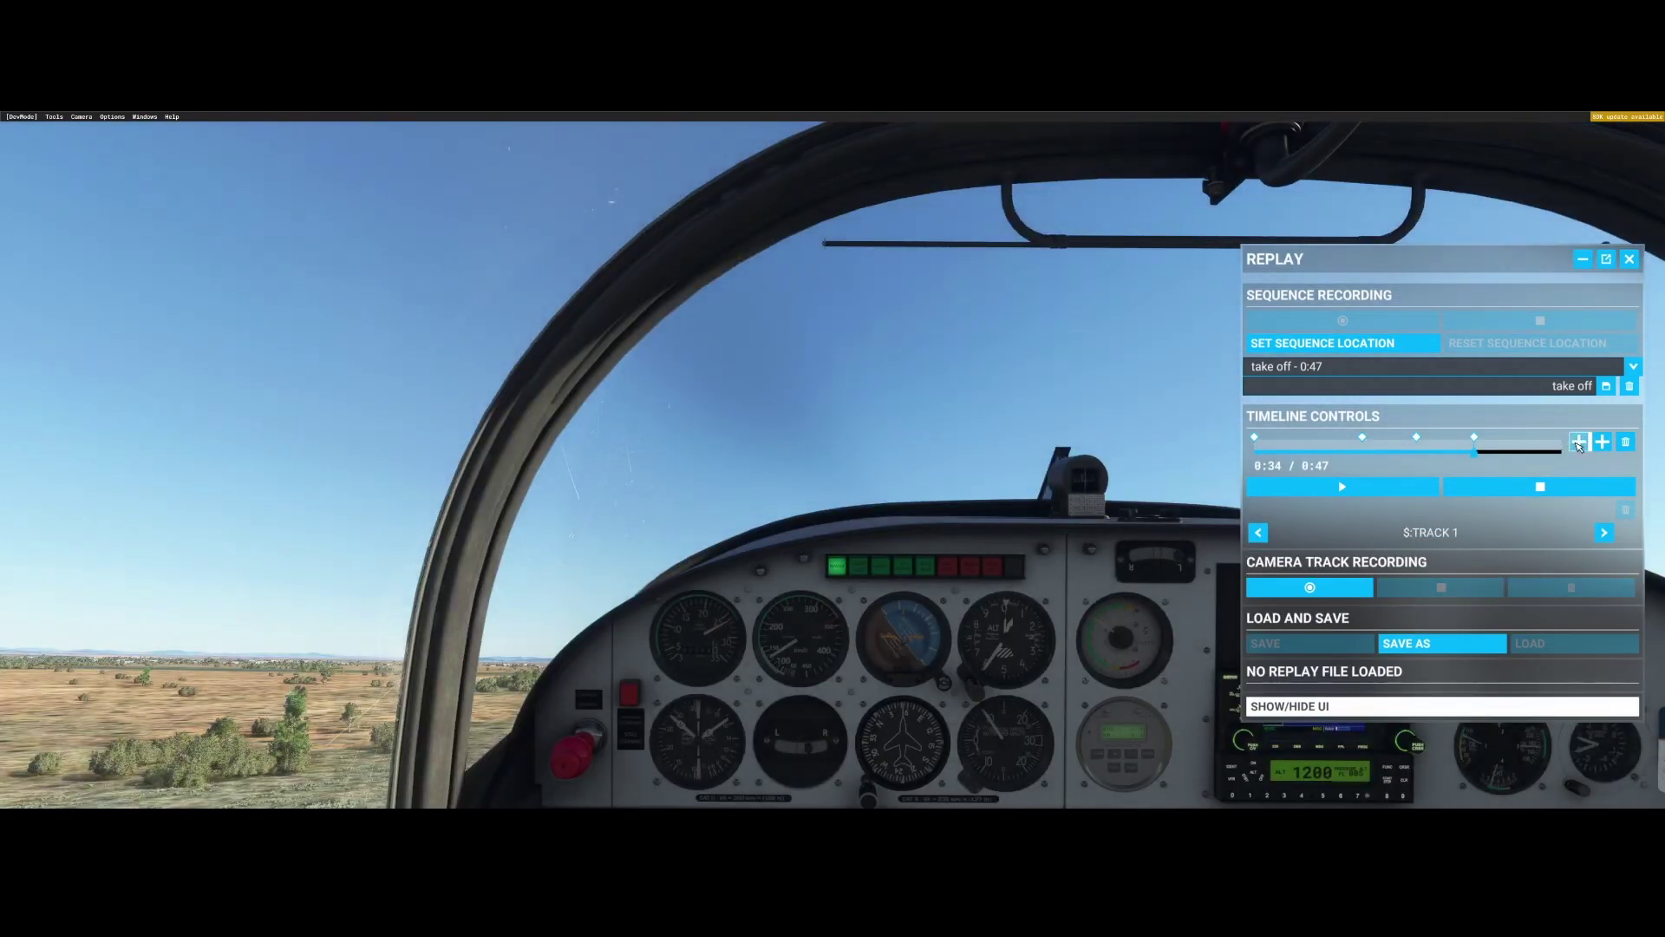
- Add the second type of keyframe at each existing keyframe: 0:00, 0:16, 0:25 and 0:34
click(1417, 438)
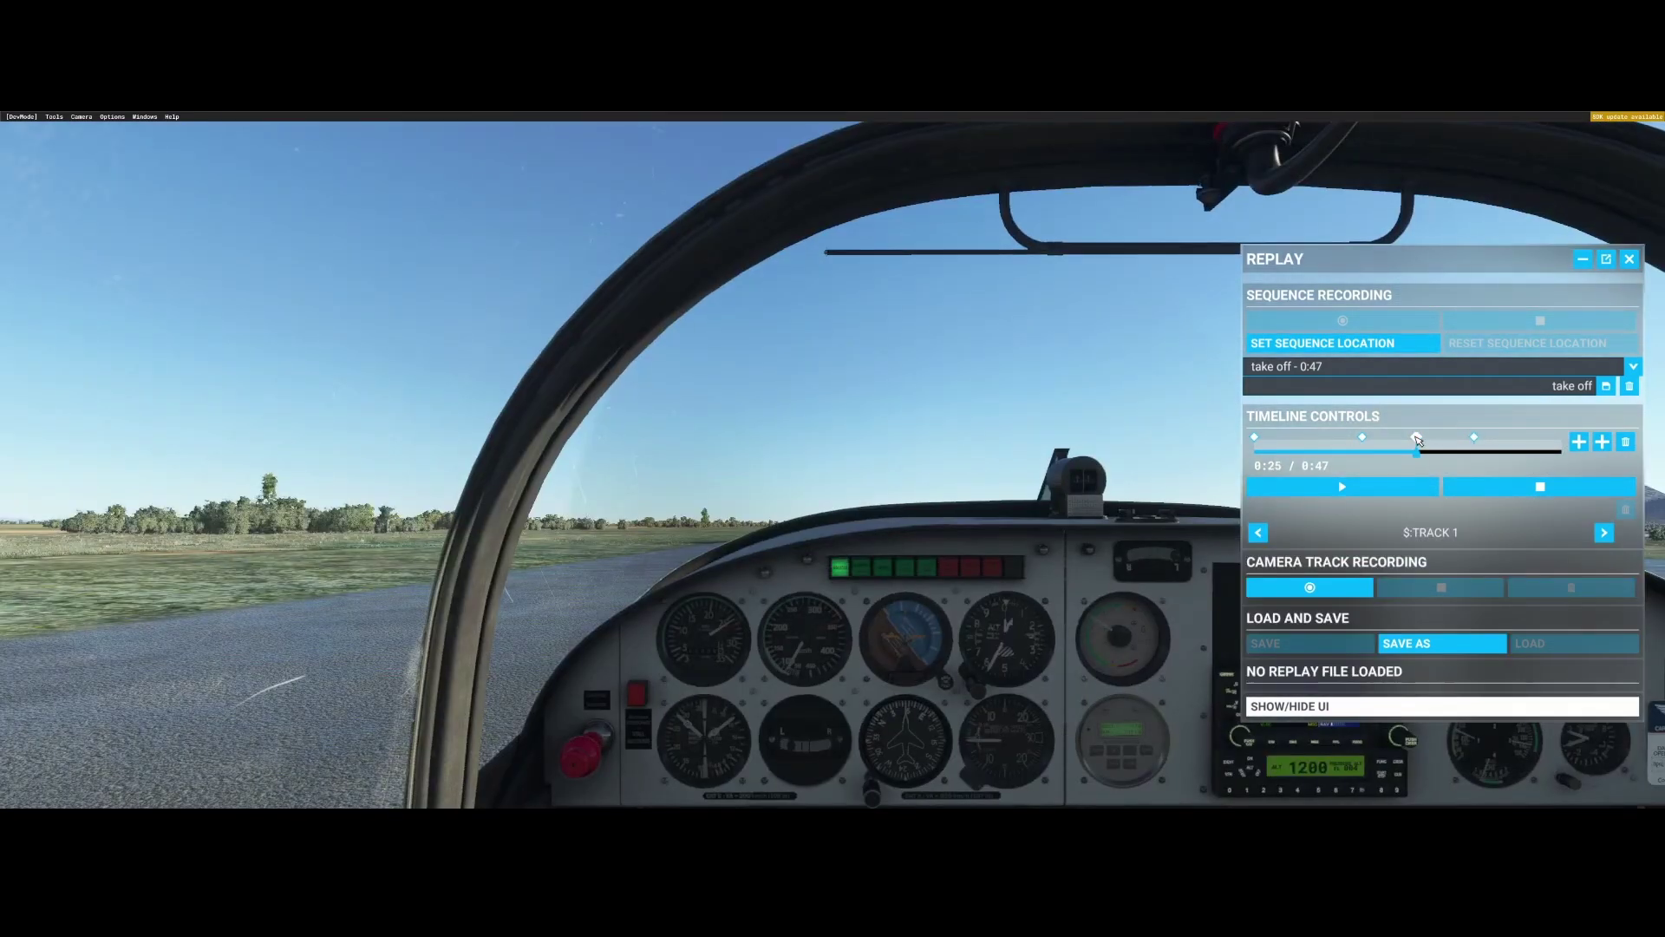
click(1362, 438)
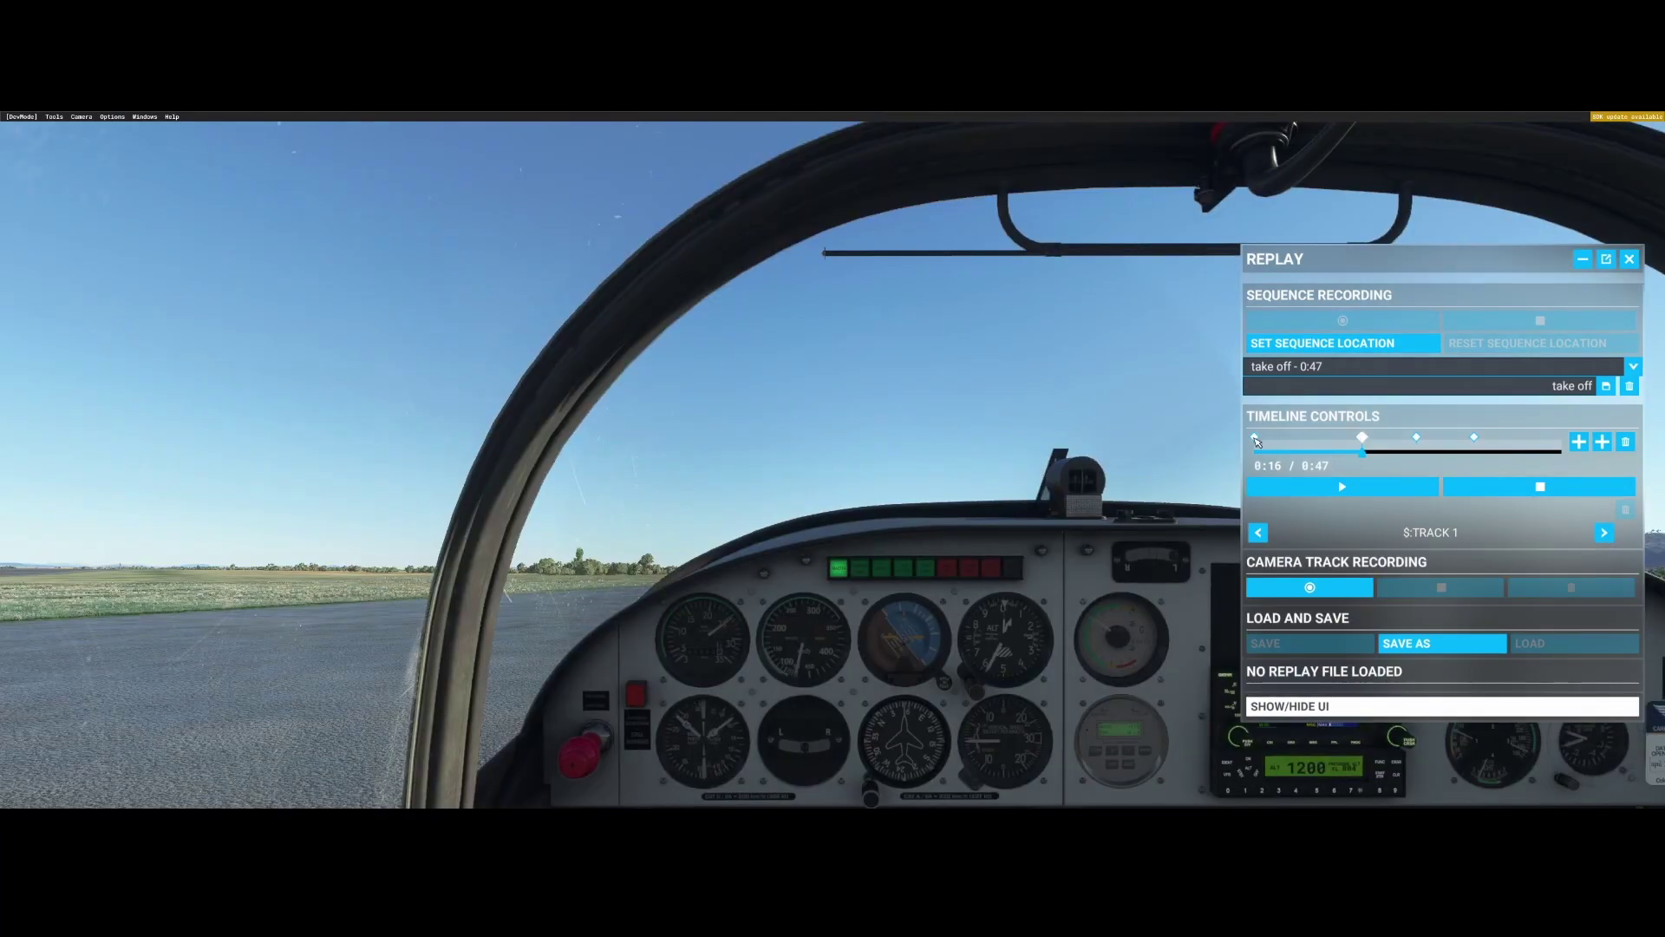
click(1254, 438)
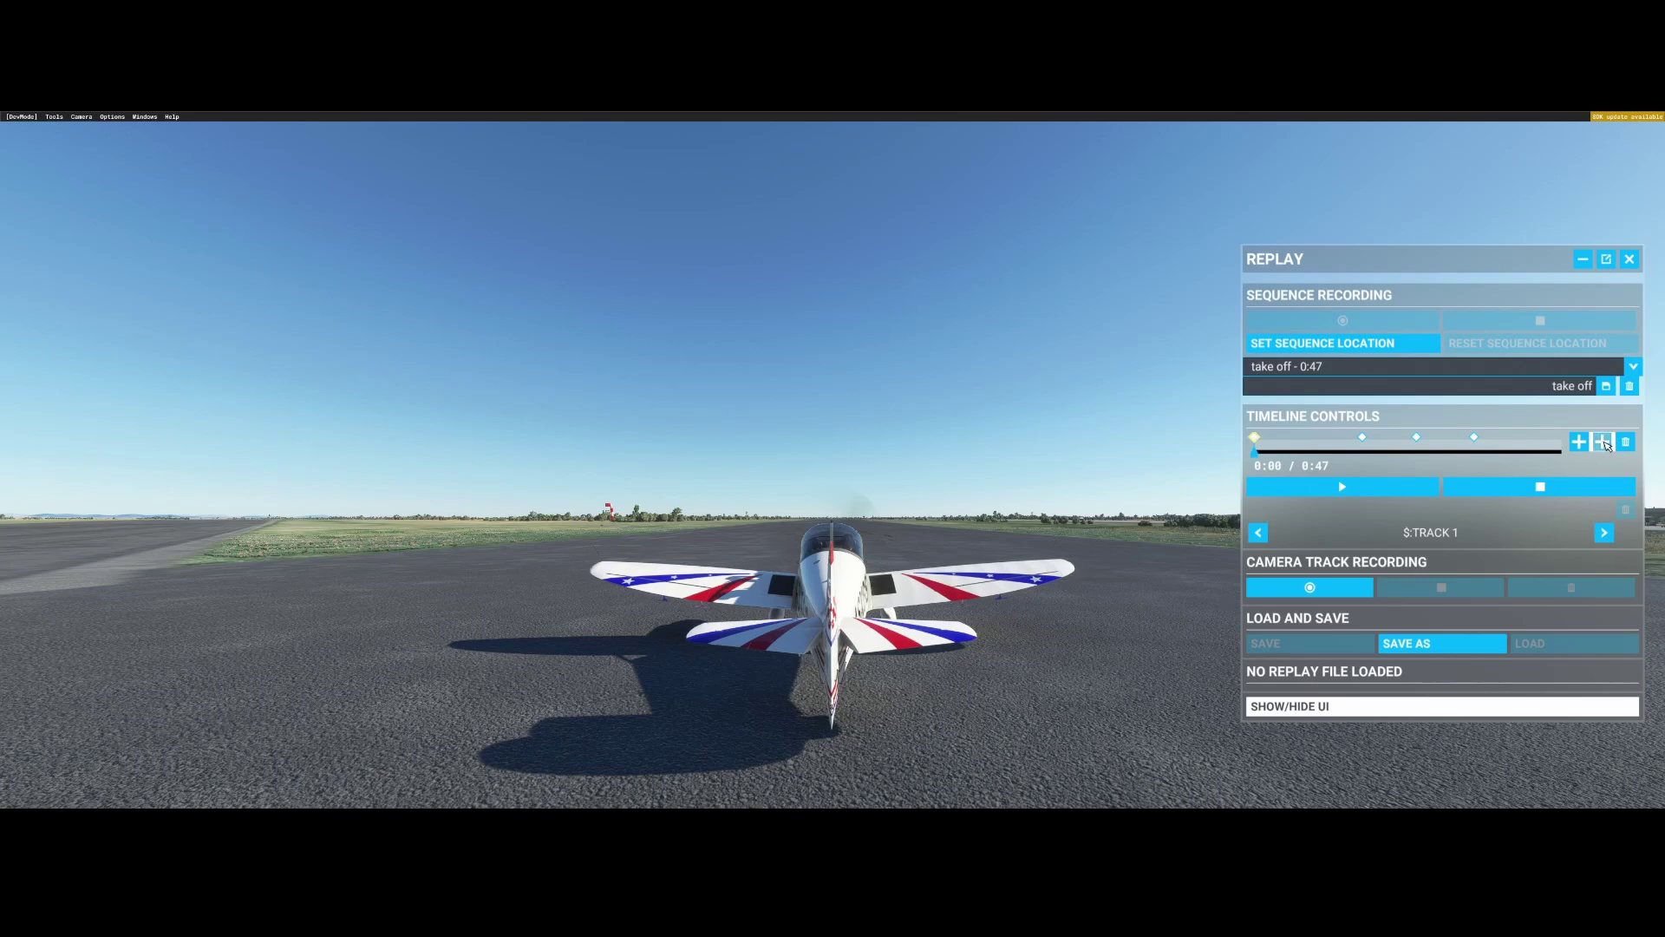
click(1363, 438)
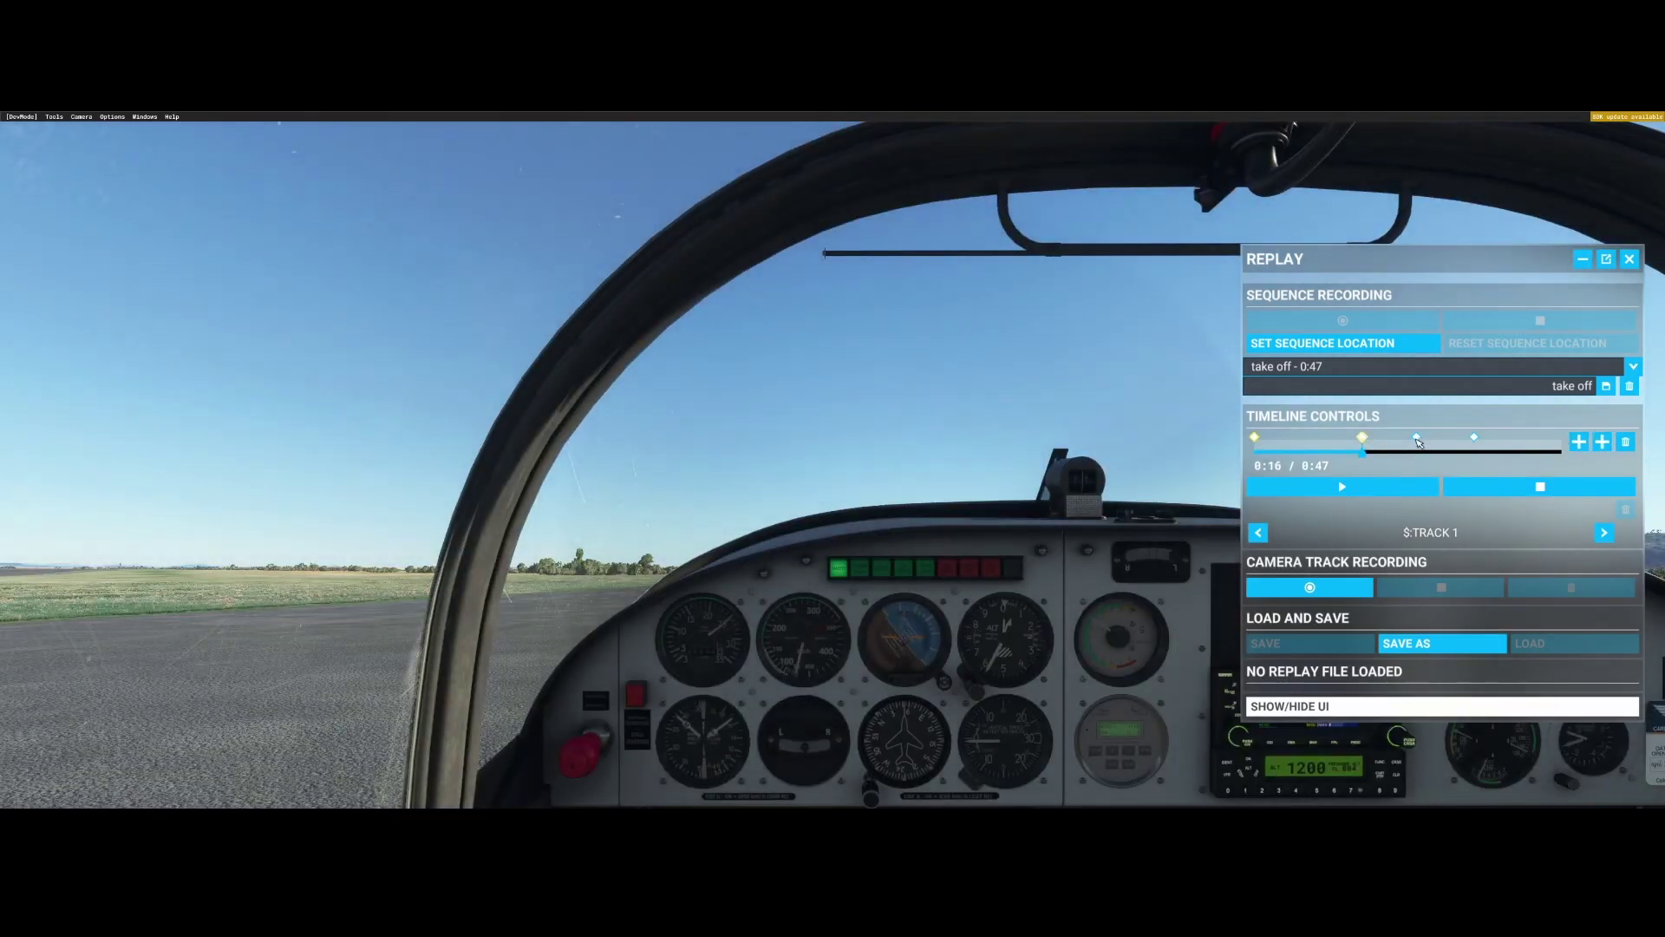
click(1417, 438)
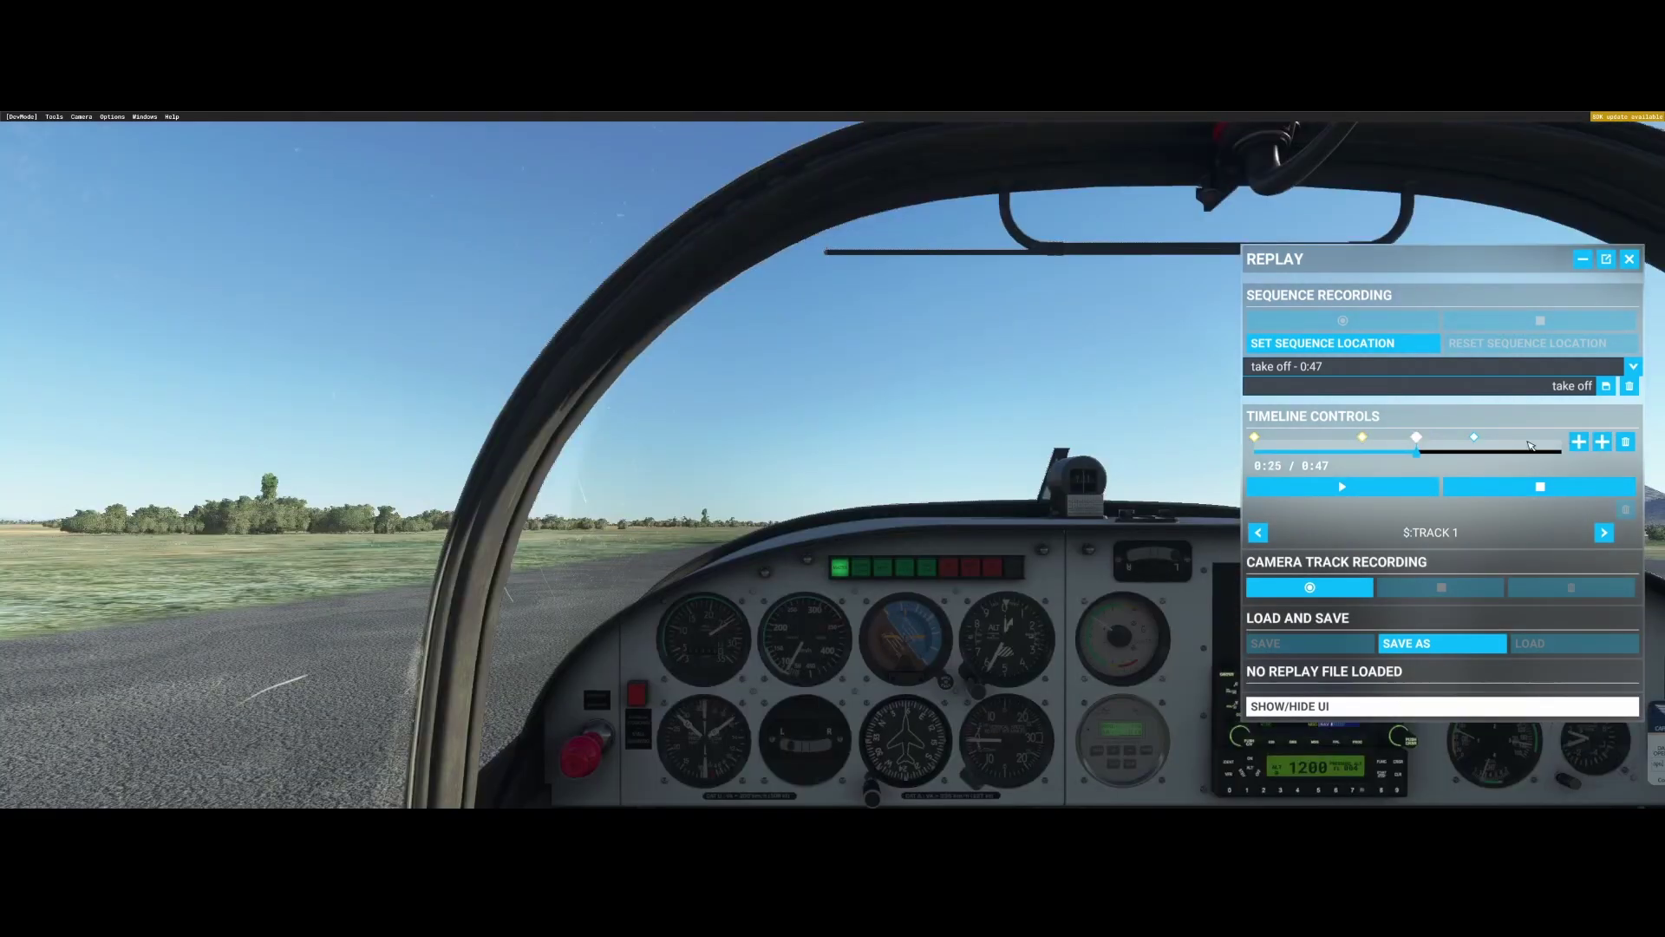
click(1476, 439)
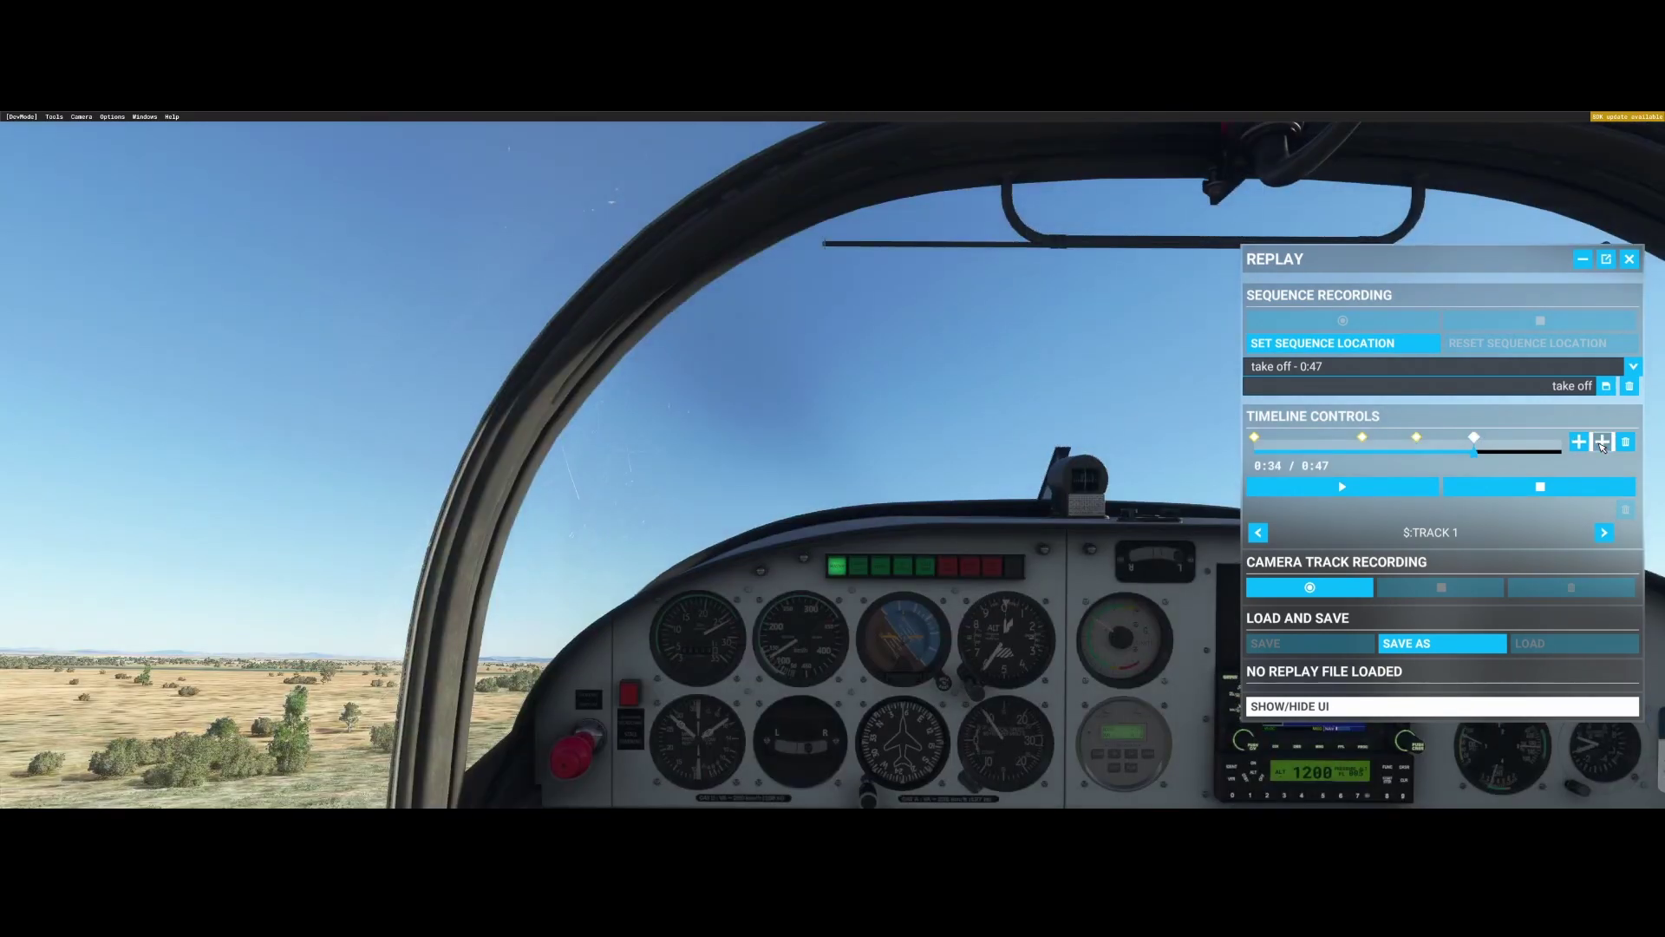
click(1602, 444)
- Apply the Few Clouds weather preset at the 0:00 keyframe of the take off sequence
click(1256, 439)
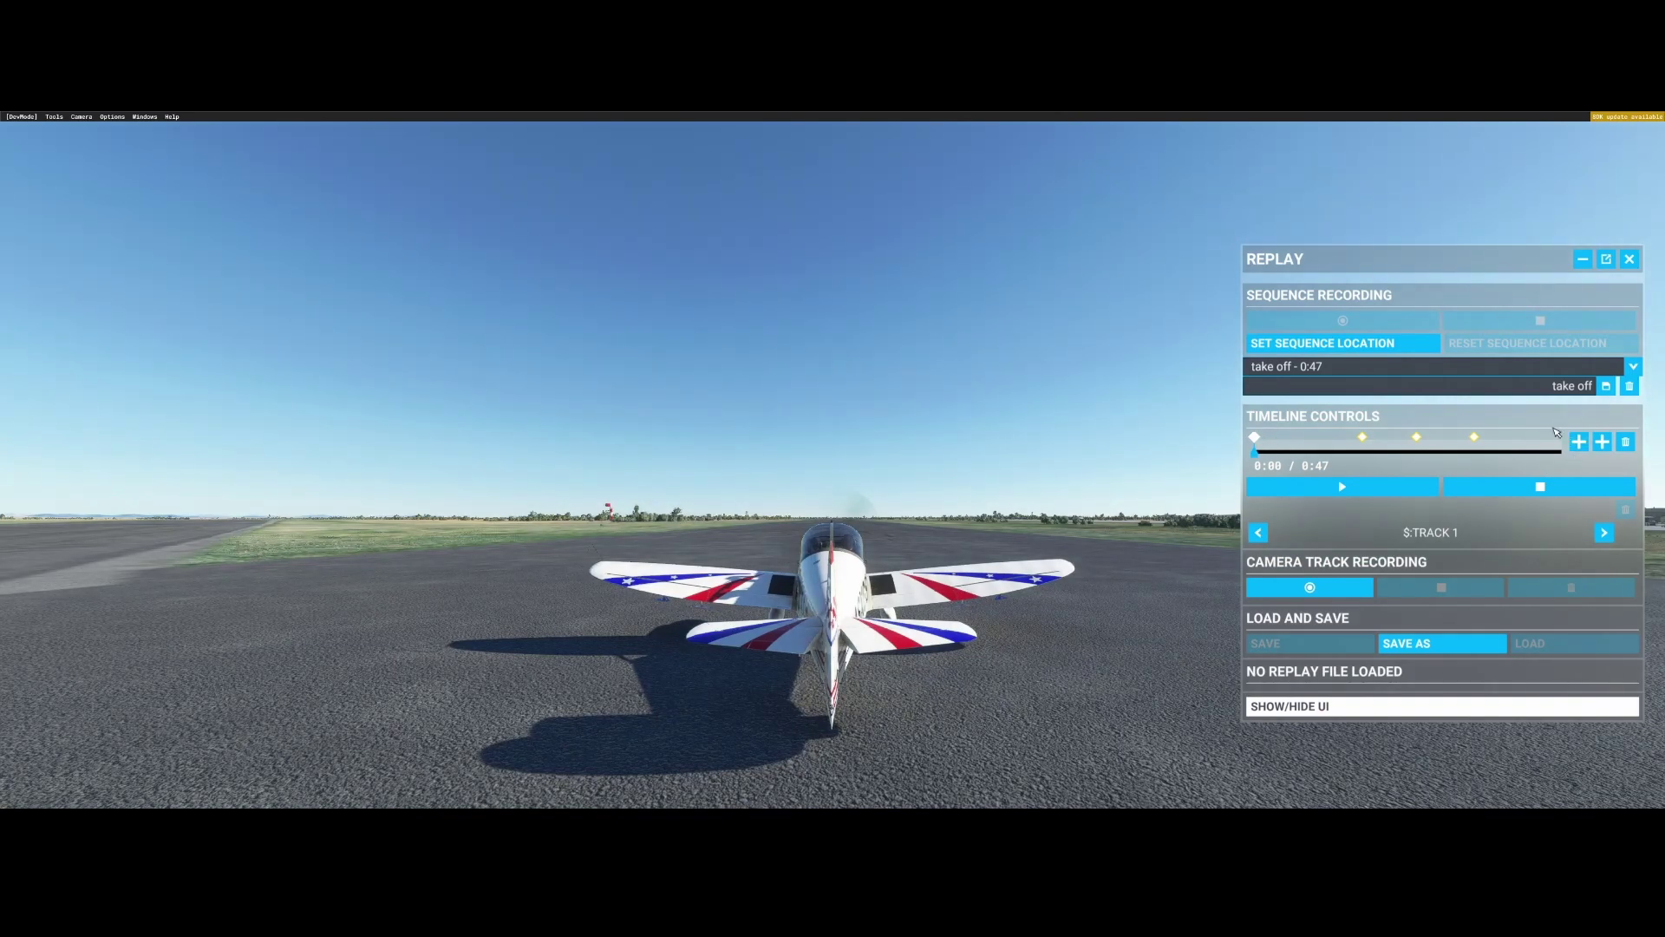
mouse_move(1128, 143)
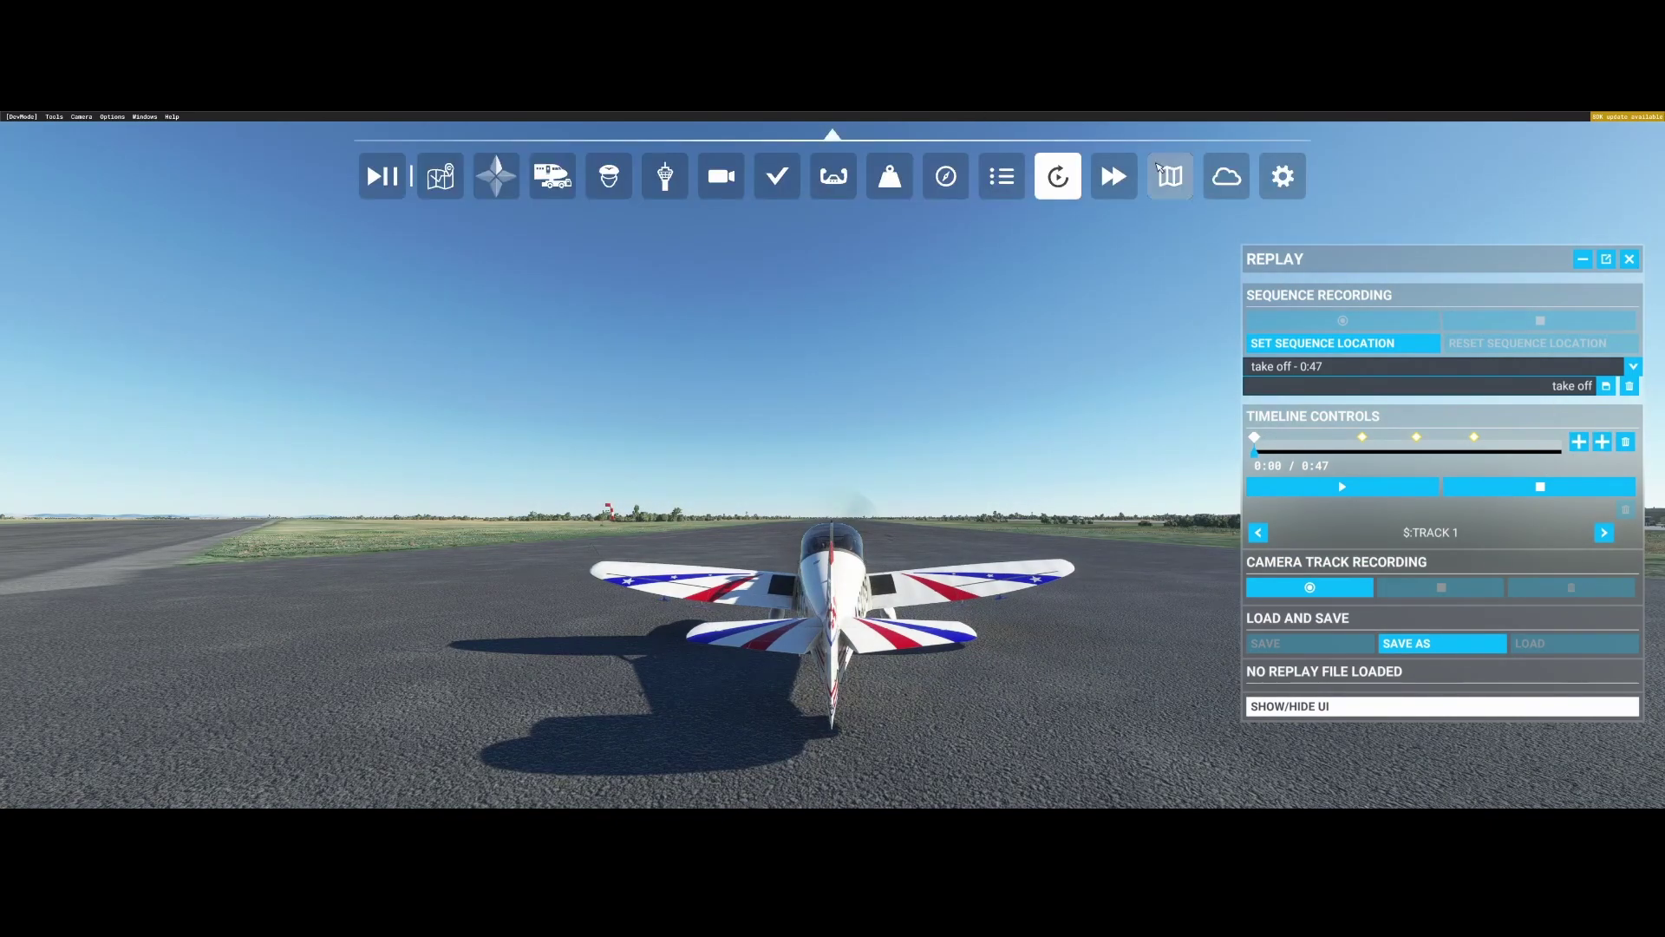
click(1226, 178)
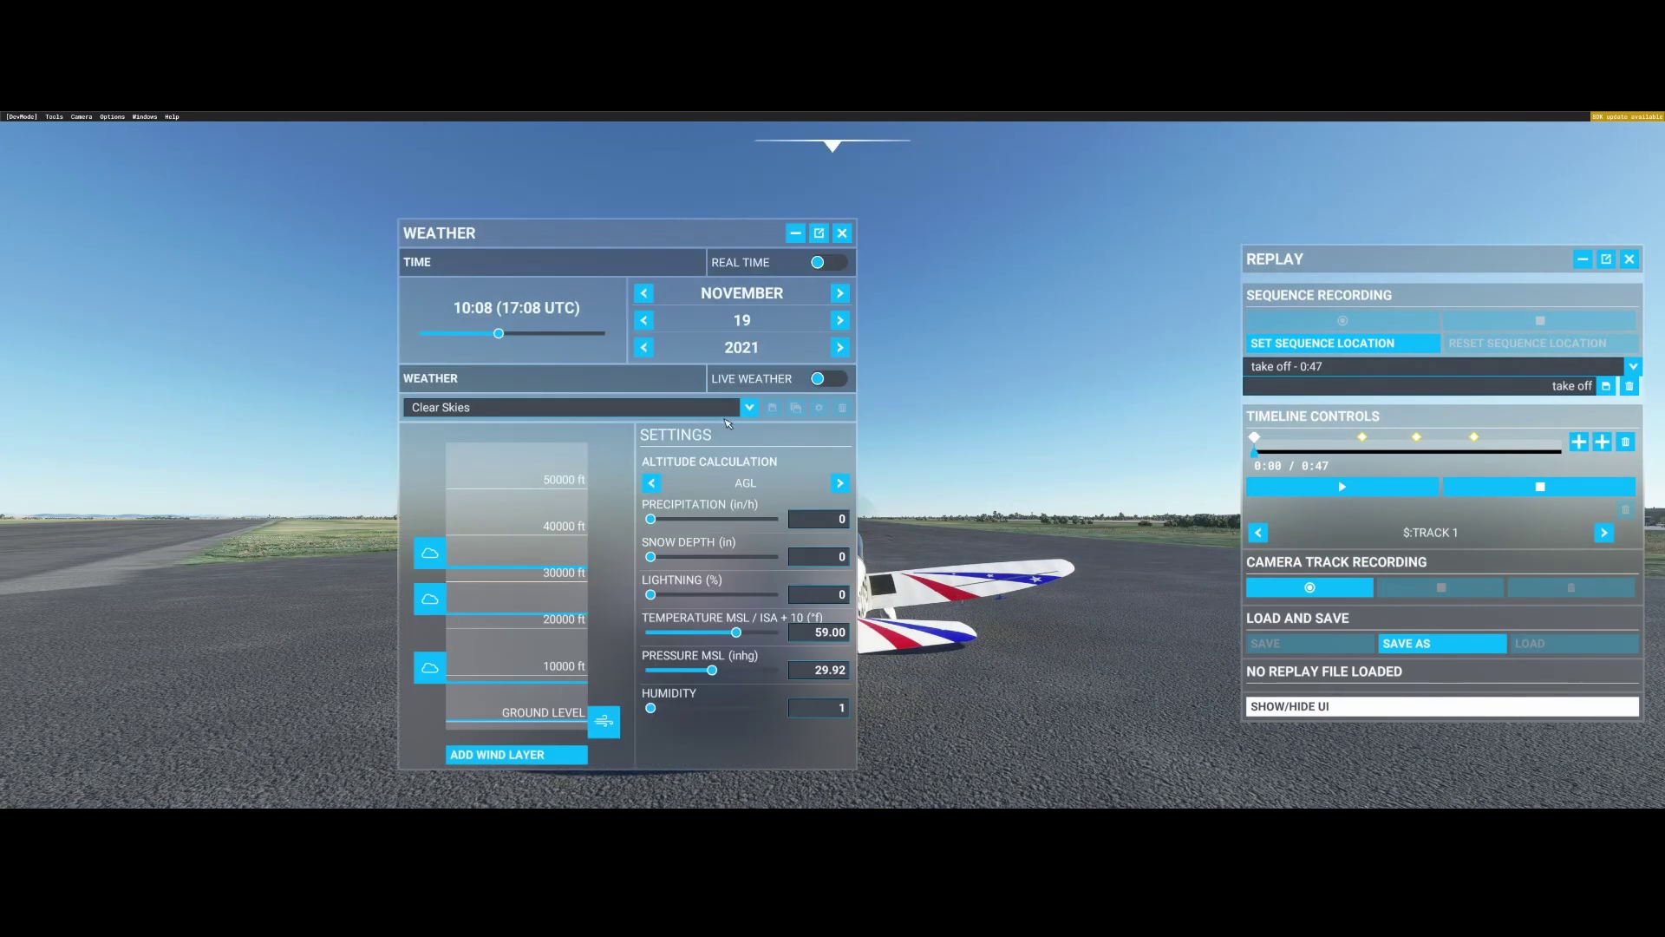
click(654, 415)
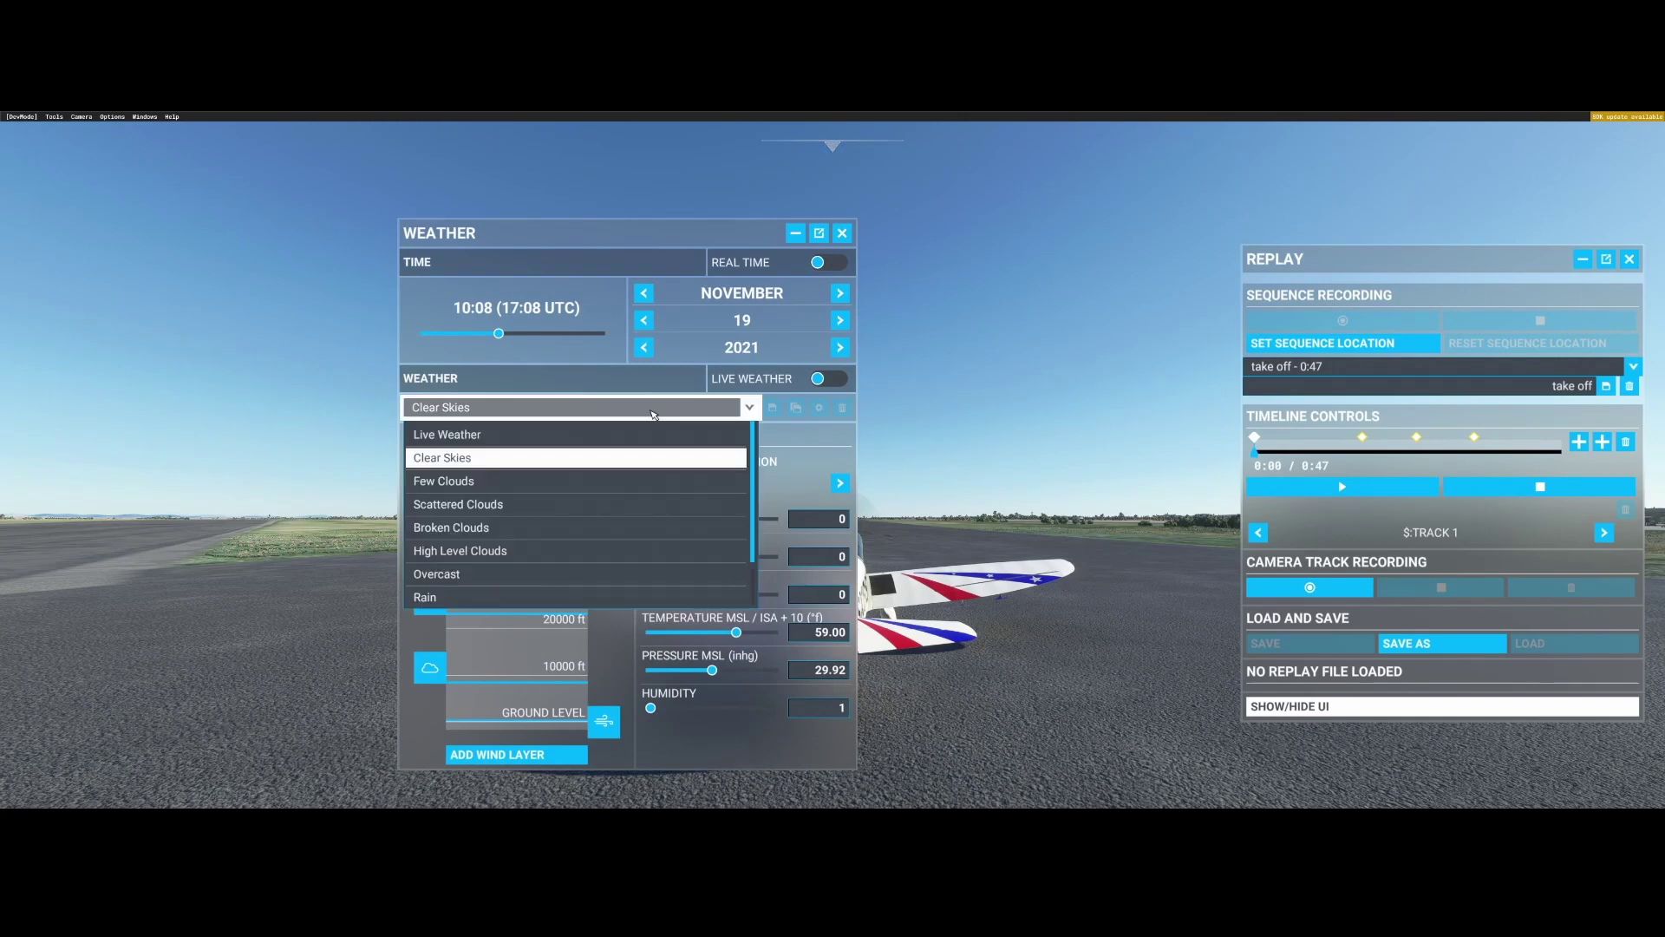
click(548, 491)
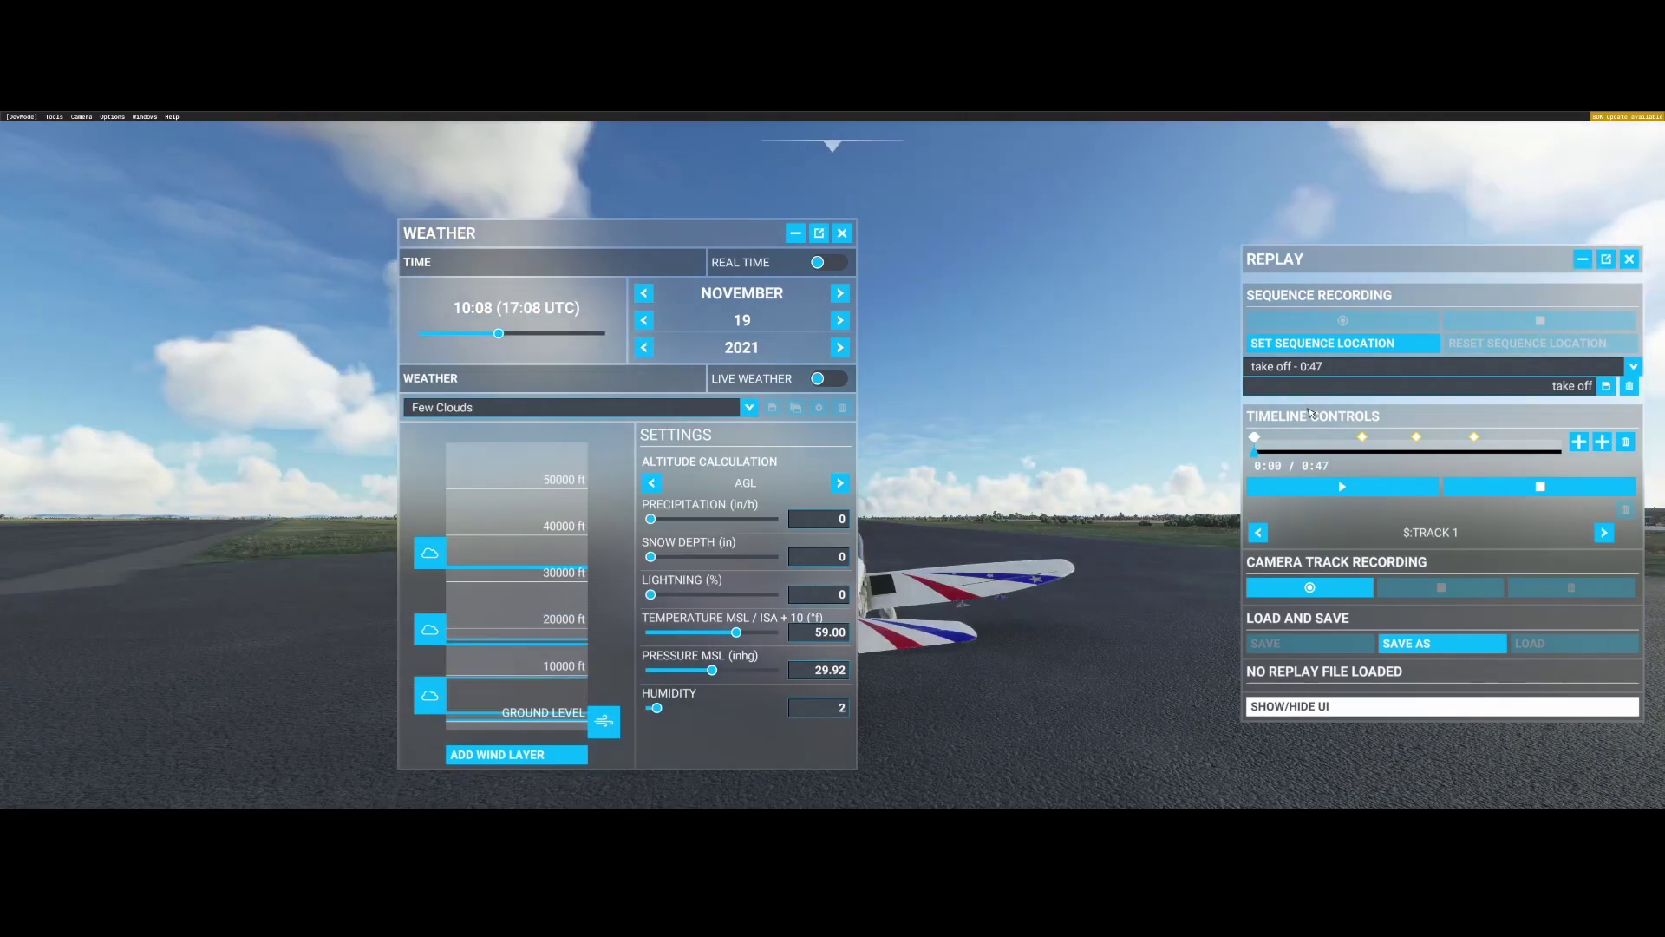
- Apply the Scattered Clouds weather preset at the 0:16 keyframe
click(1363, 438)
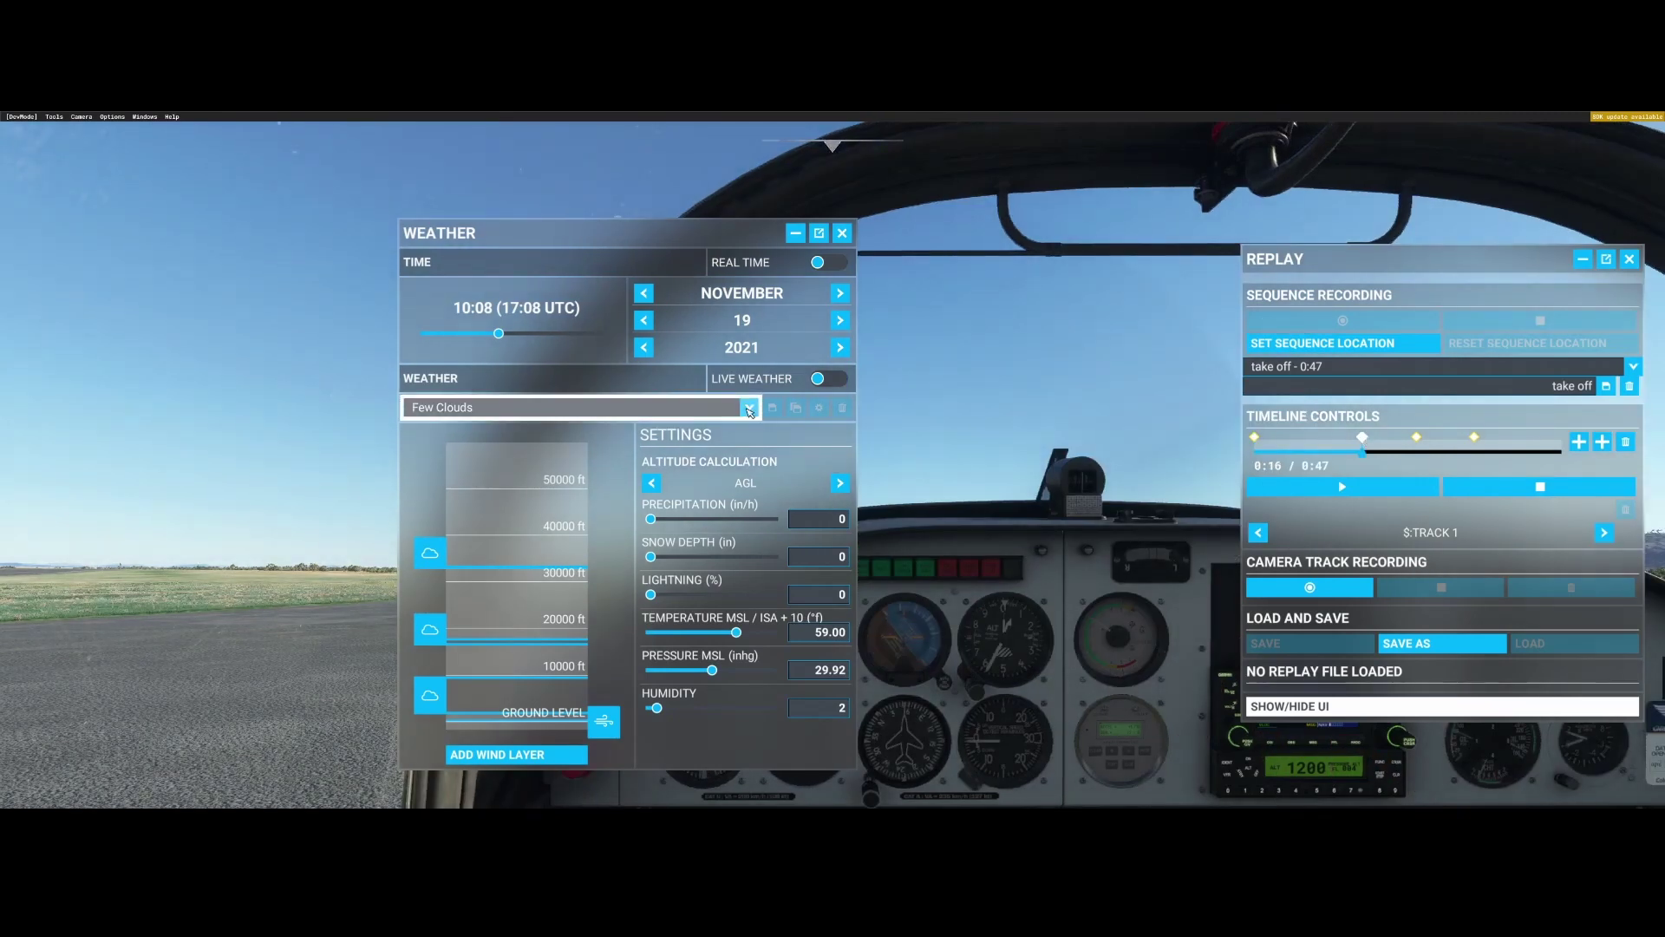
click(529, 408)
click(512, 508)
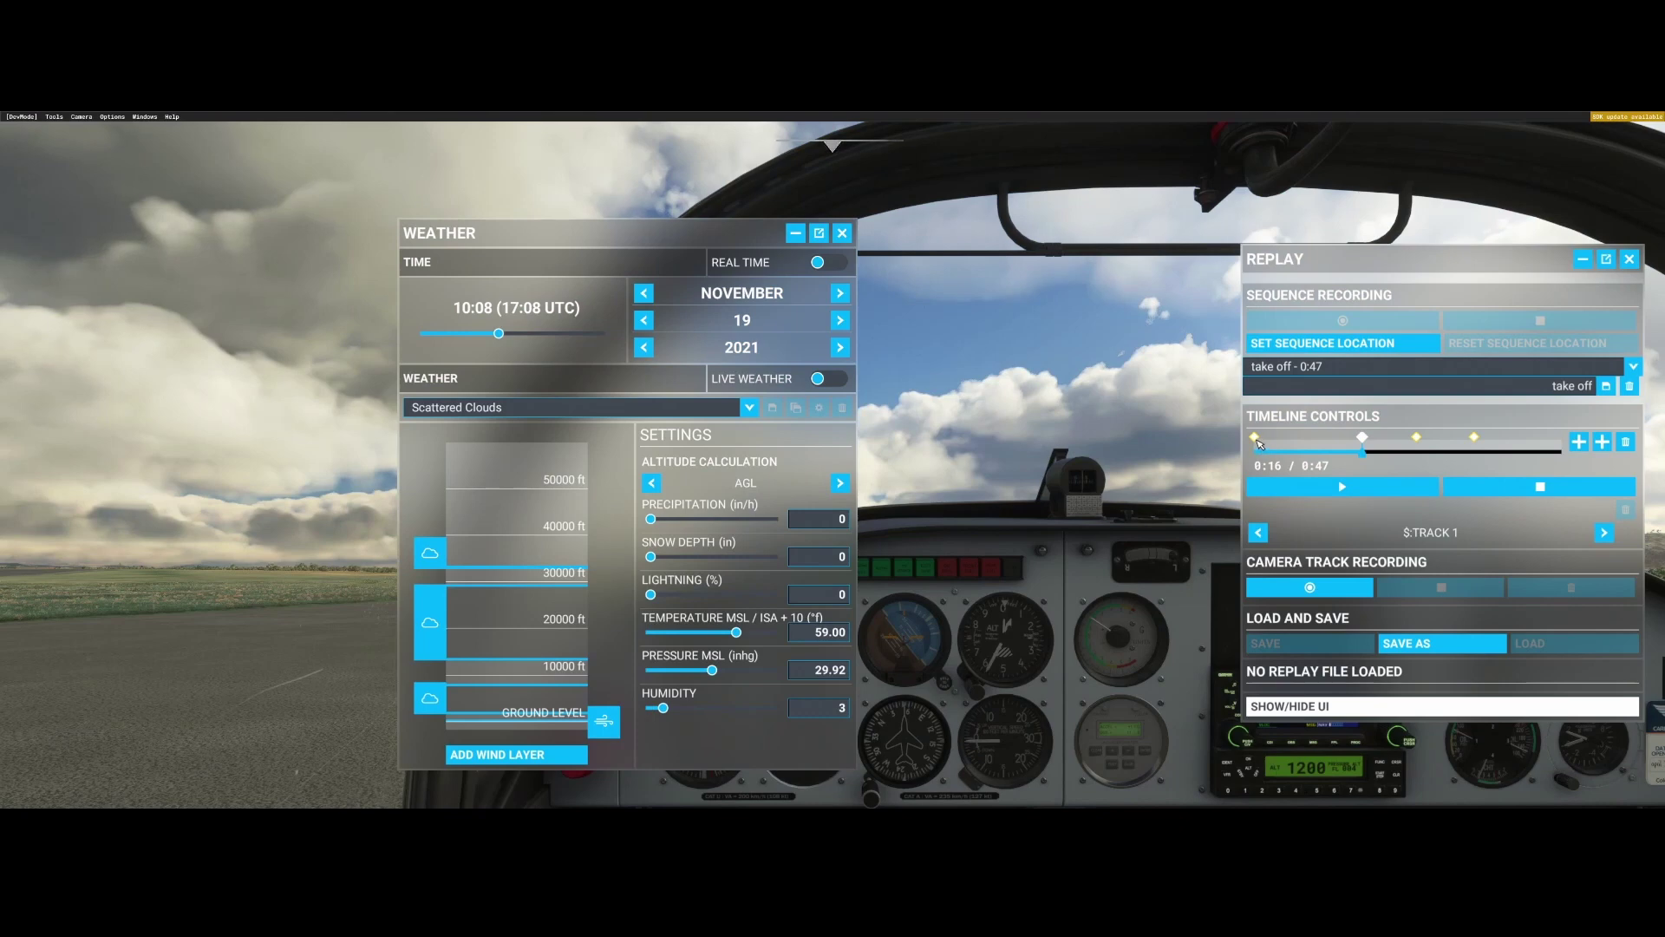
- Apply the Broken Clouds weather preset at the 0:25 keyframe
click(1417, 438)
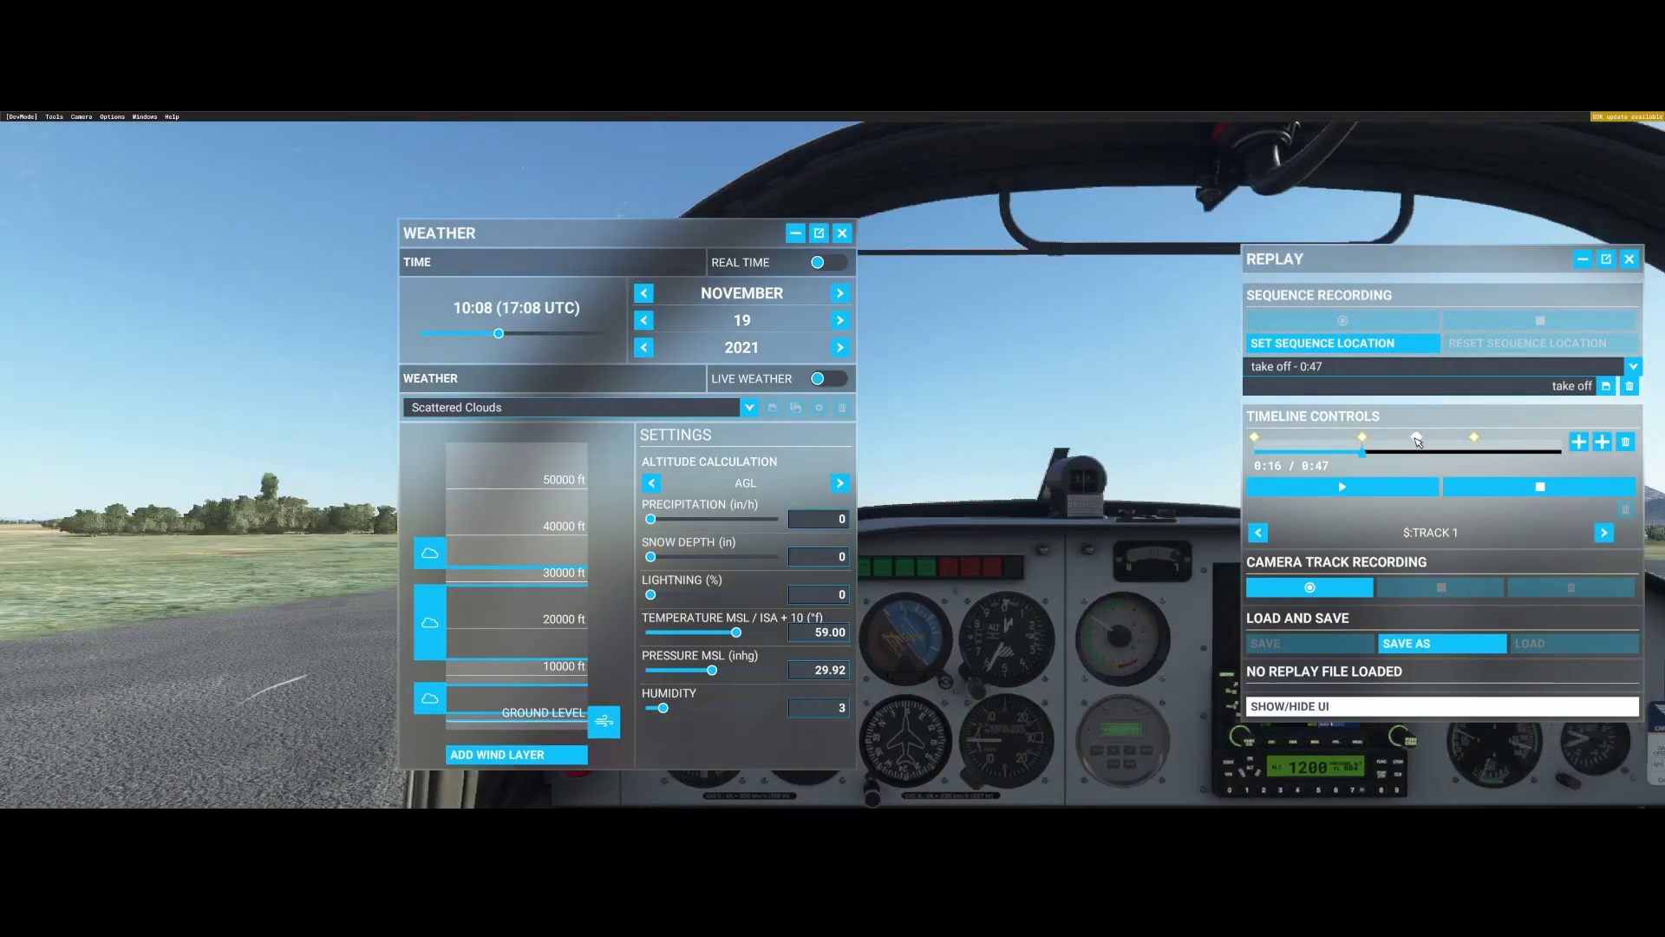
click(749, 408)
click(549, 527)
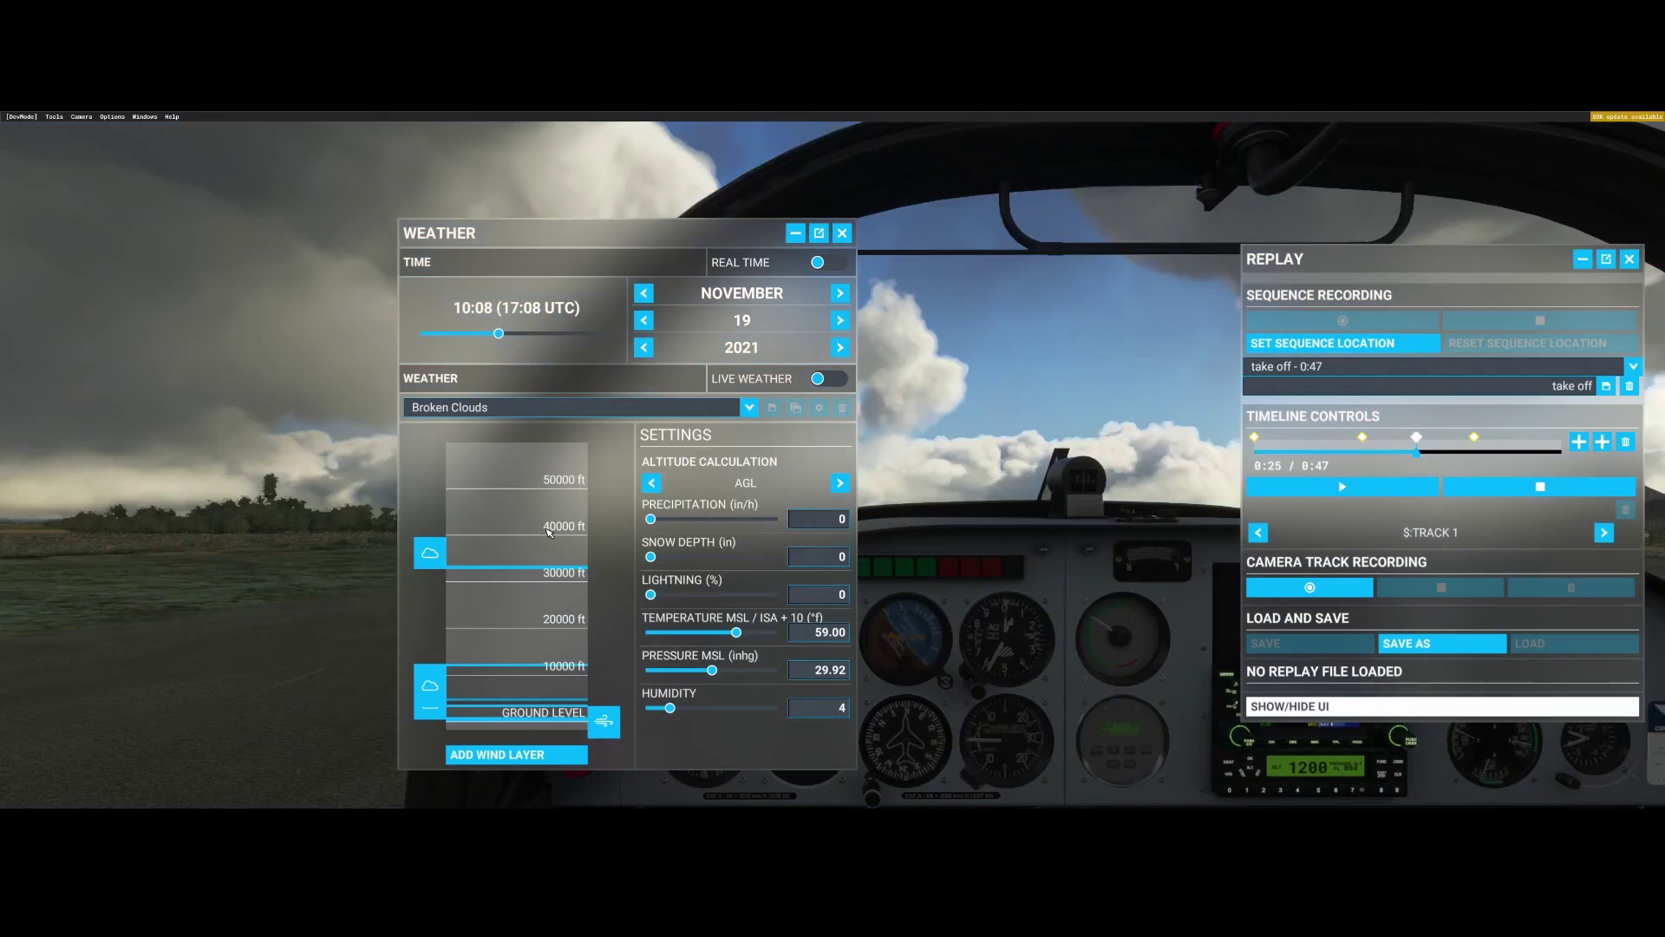
- Apply the High Level Clouds weather preset at the 0:34 keyframe, and close the weather settings
click(1474, 437)
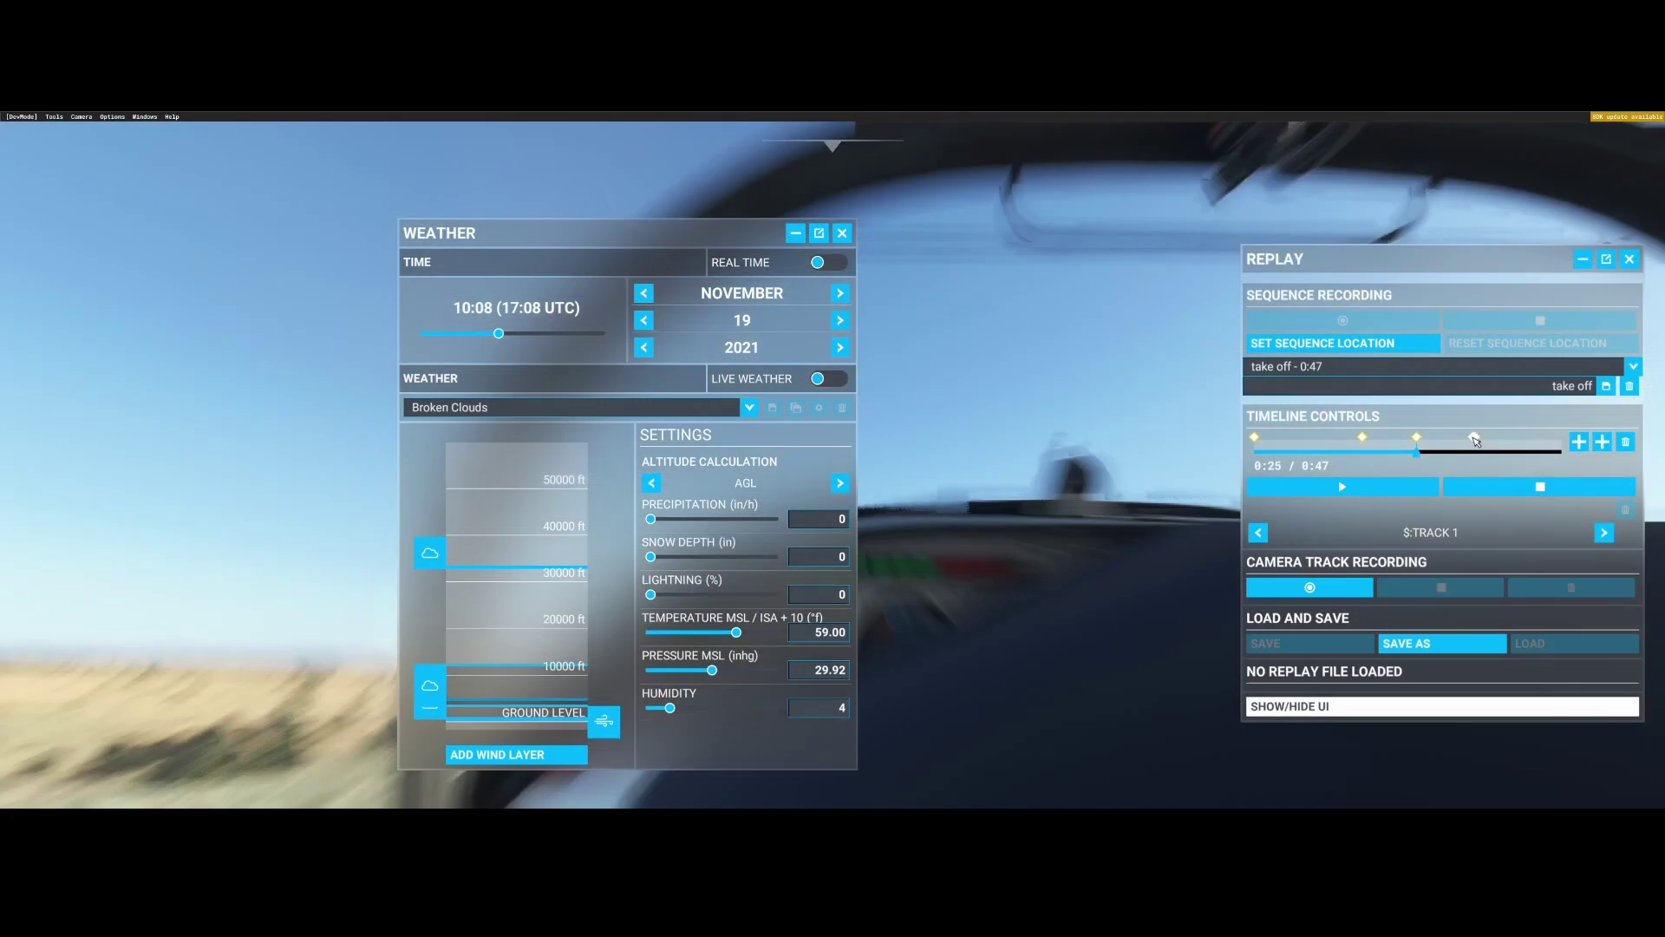
click(646, 410)
click(576, 552)
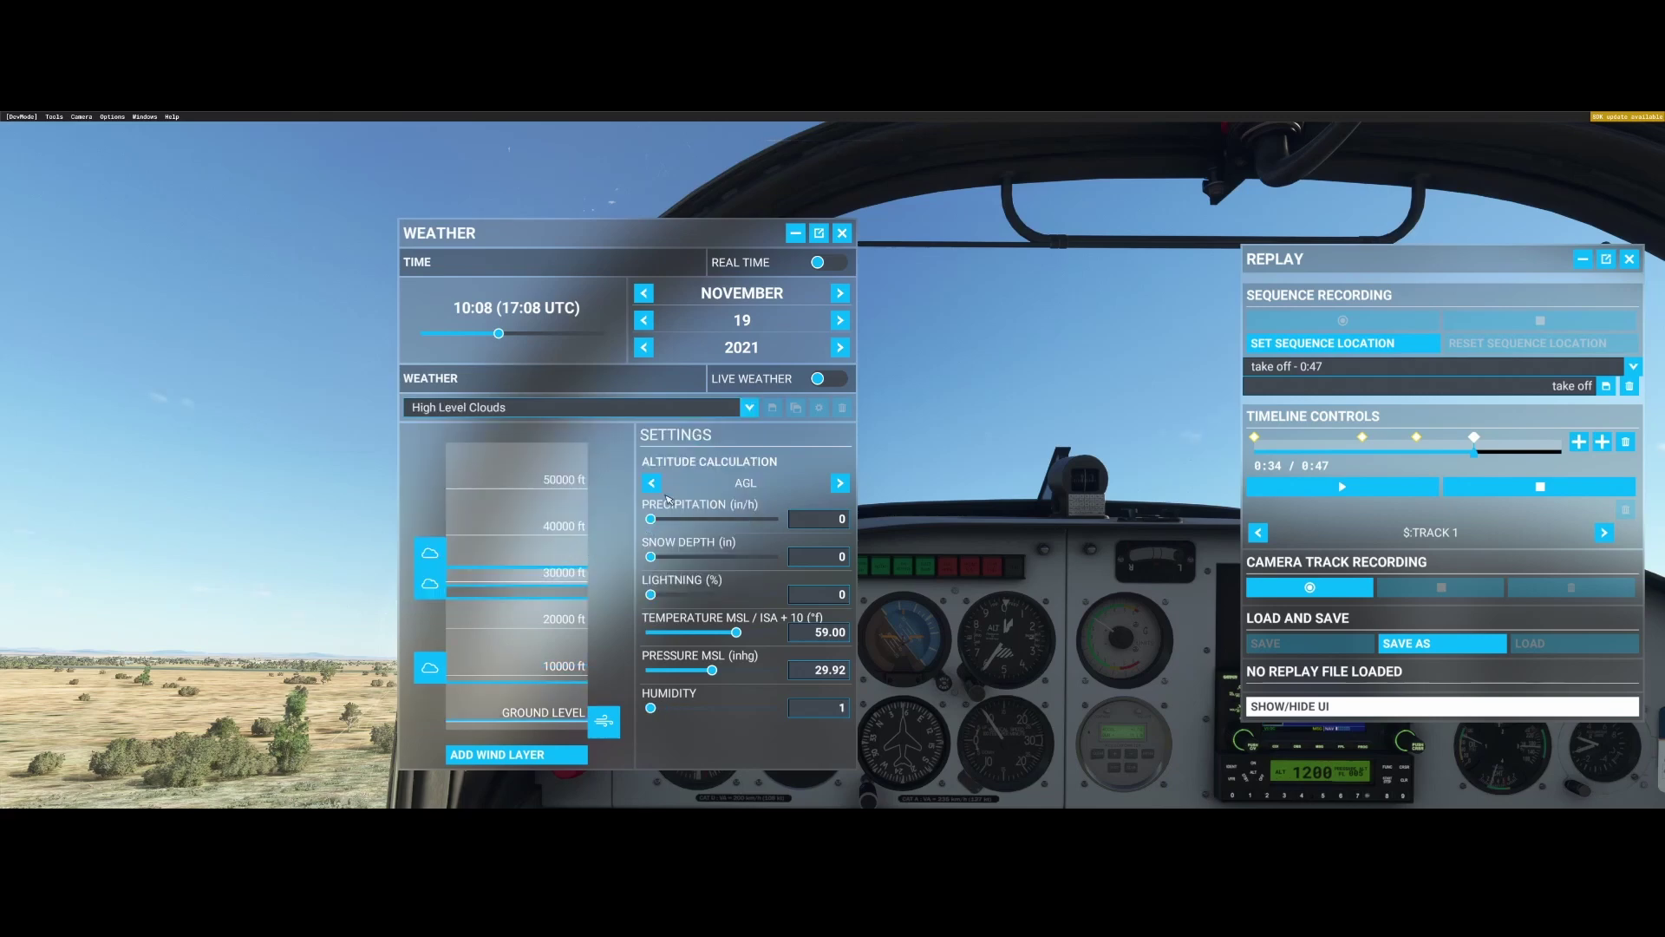
click(842, 234)
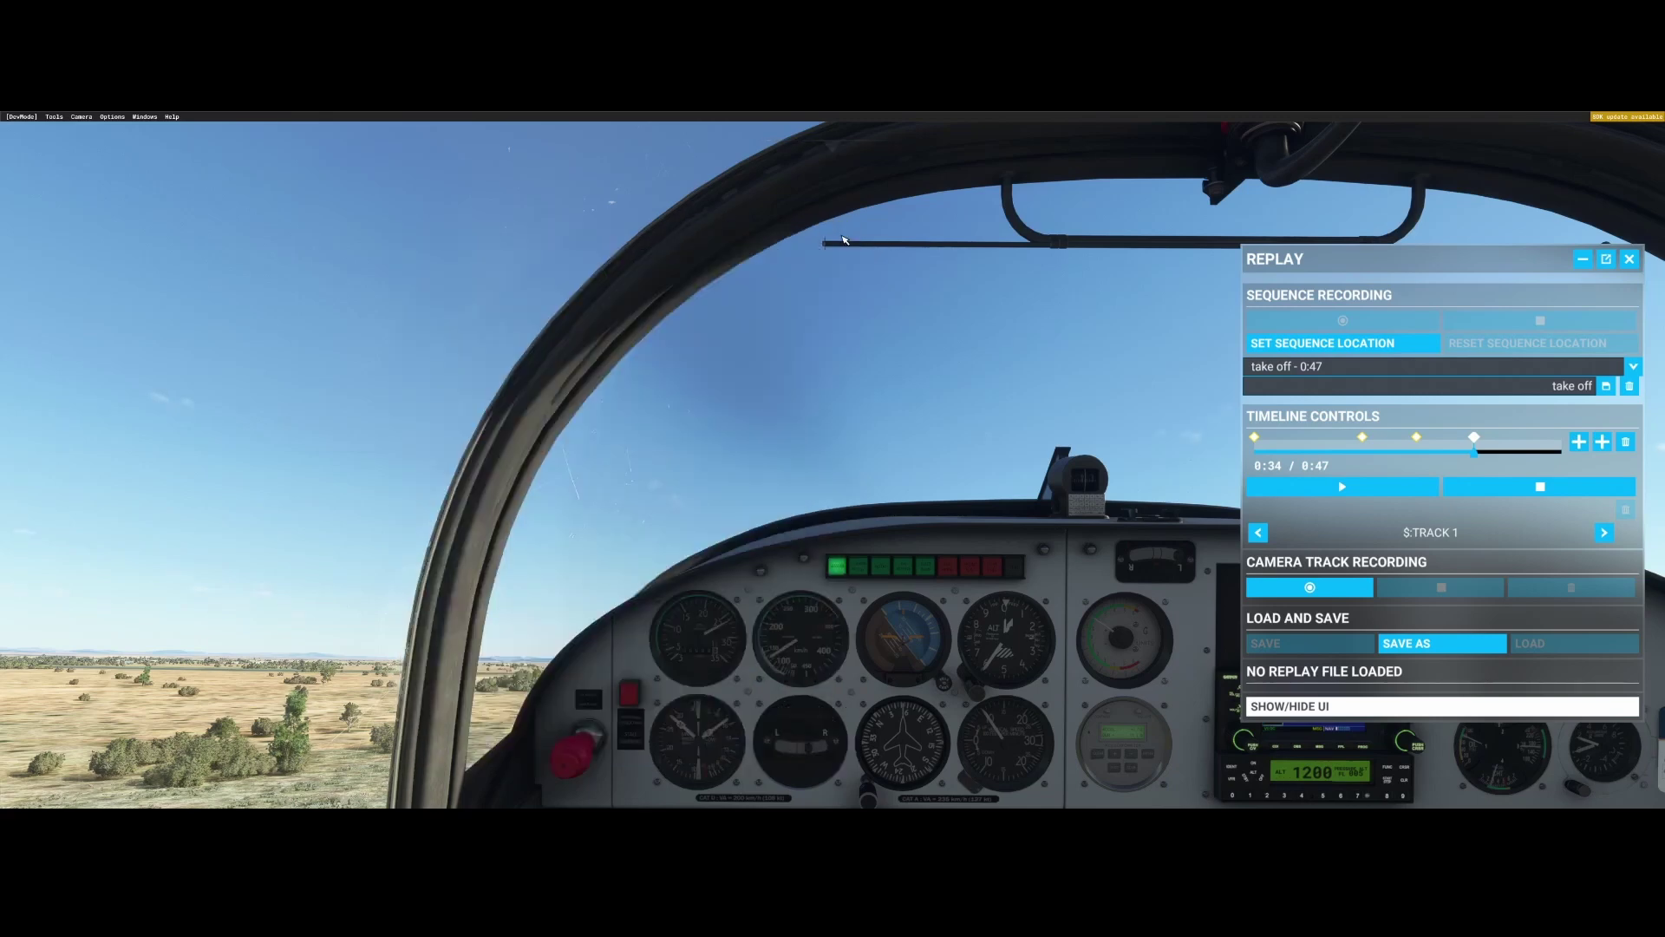
- Play the take off sequence twice from the start to check the weather transitions, pausing the second run at 0:20
click(1509, 489)
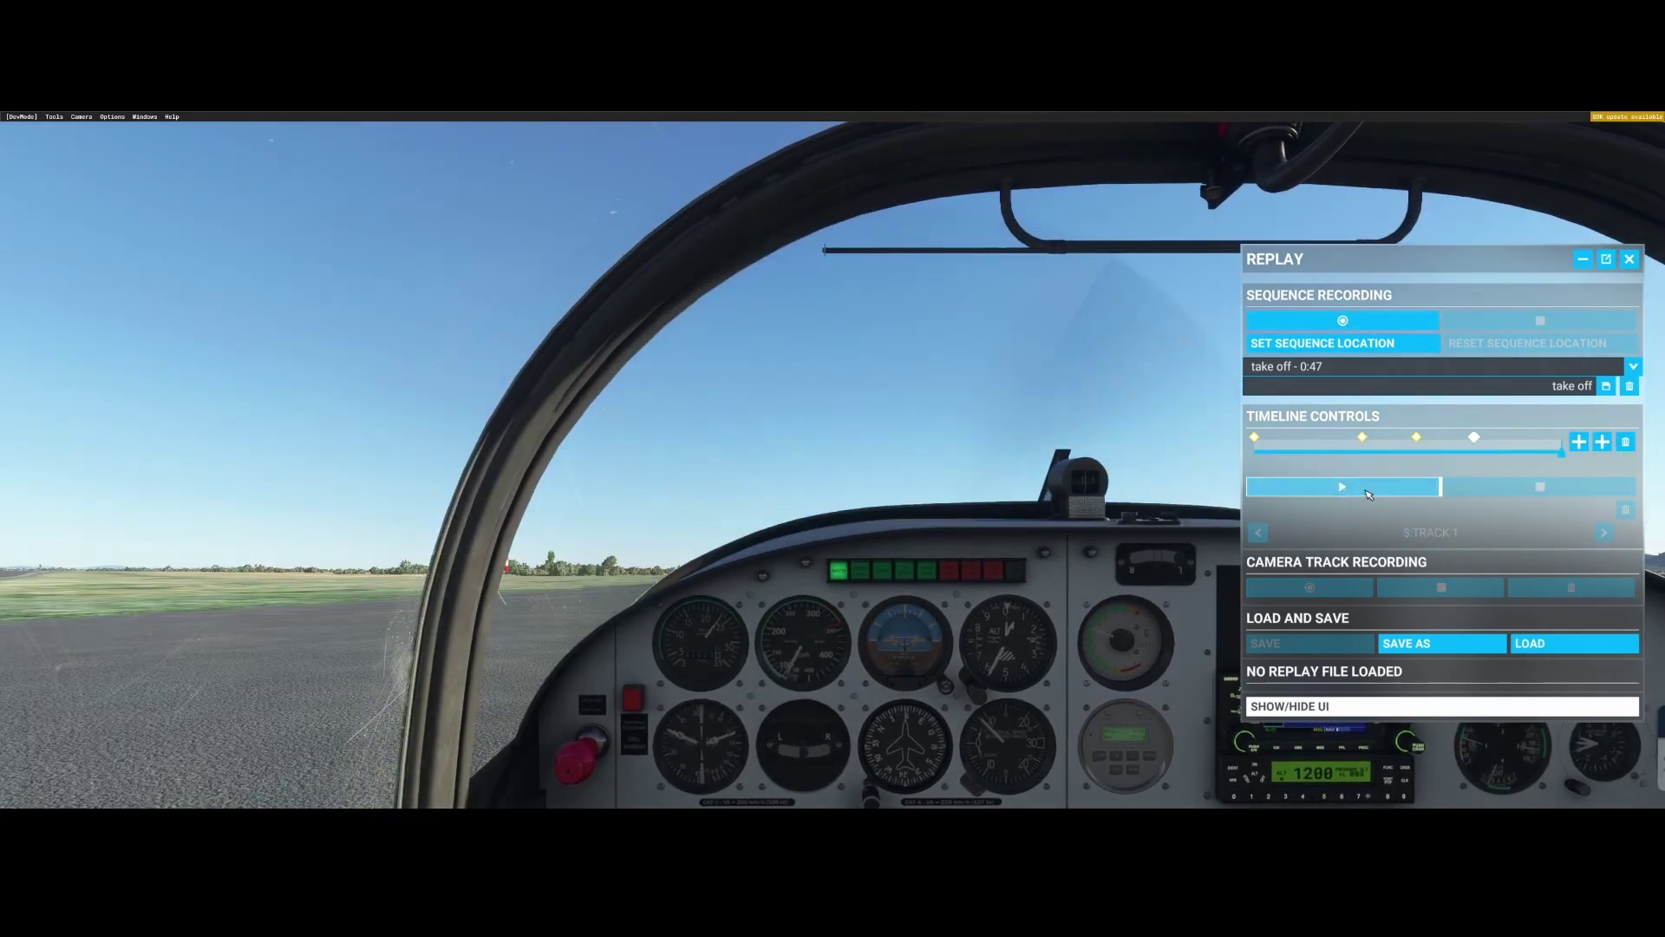
click(1368, 494)
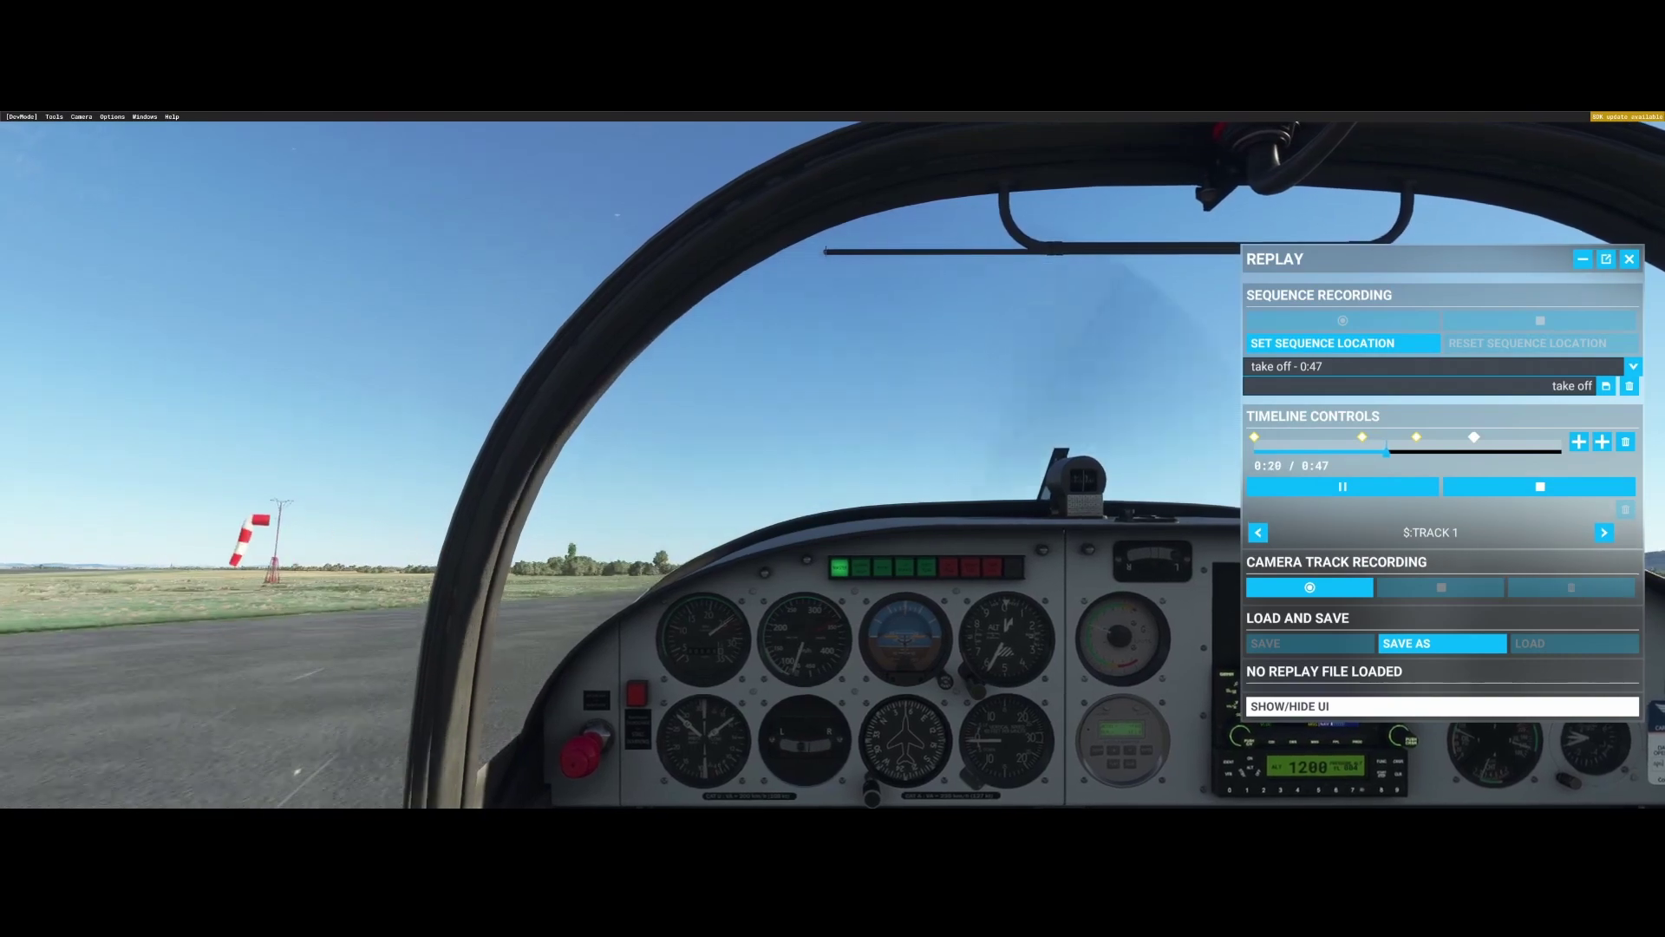
click(1541, 487)
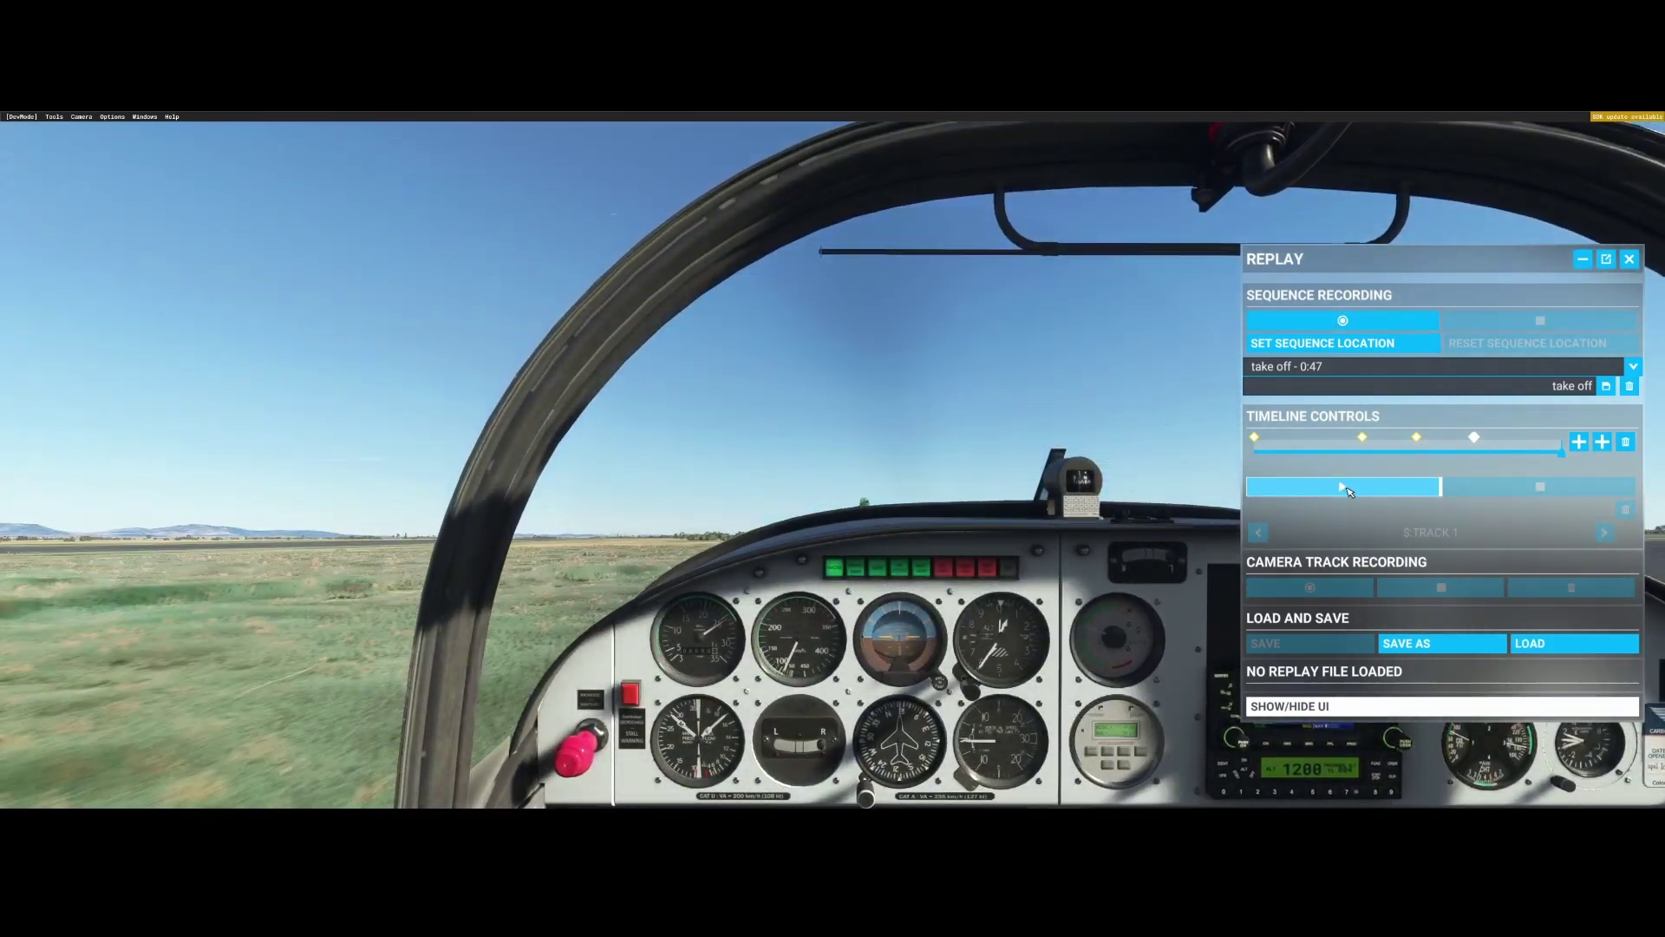
click(1346, 488)
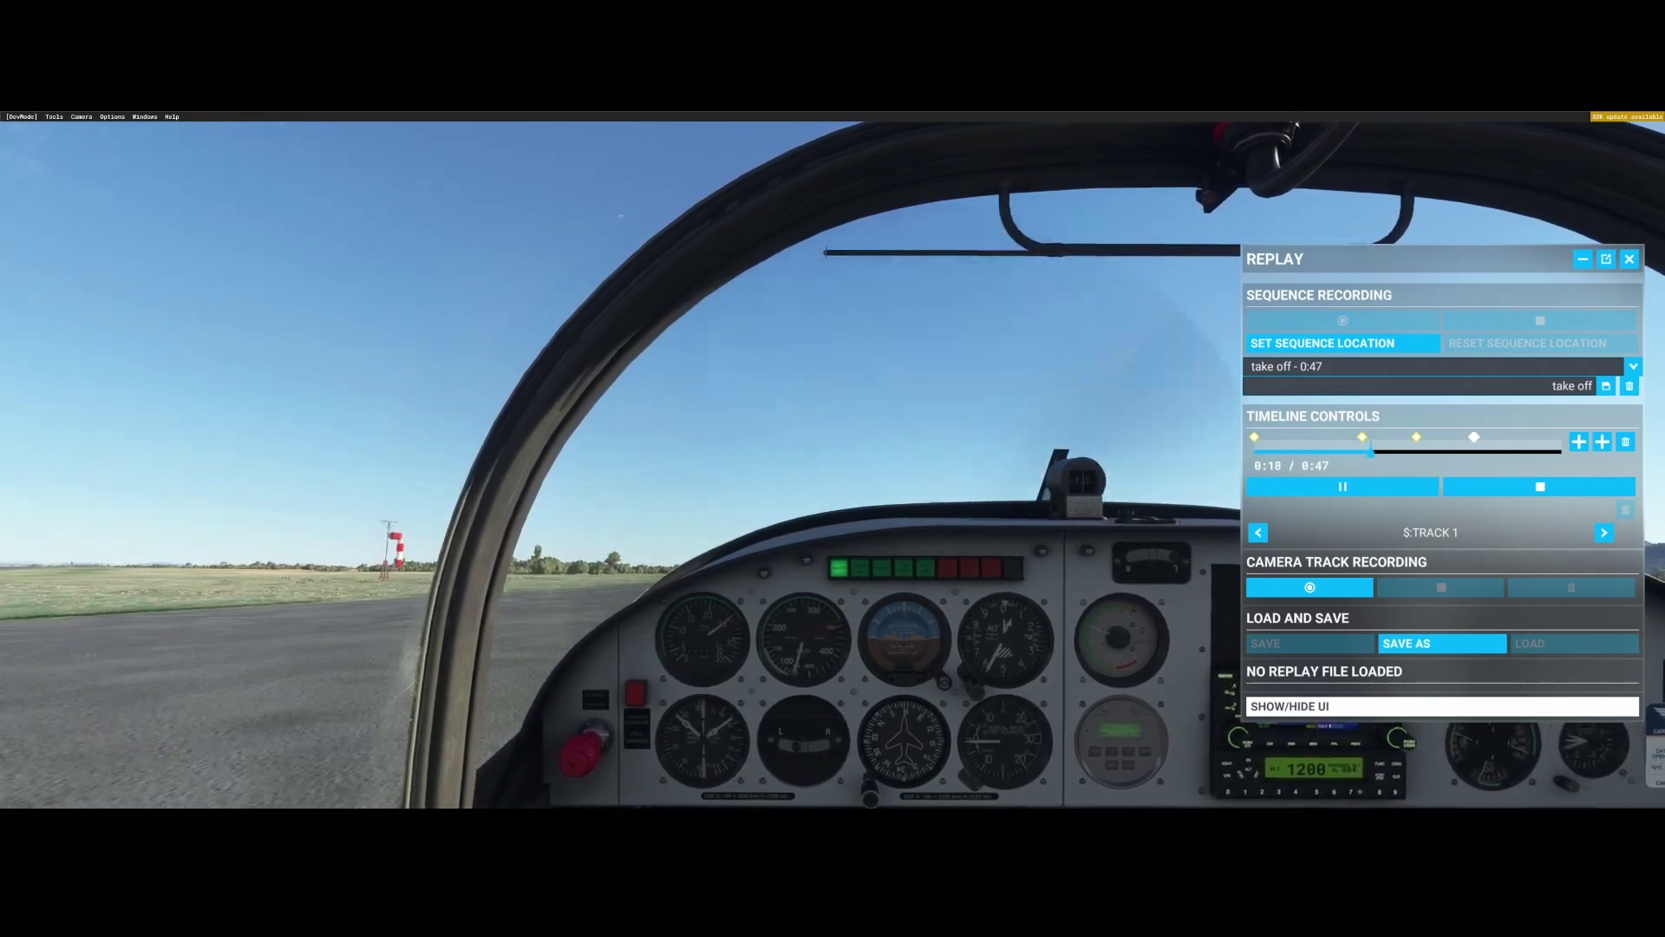
click(1360, 490)
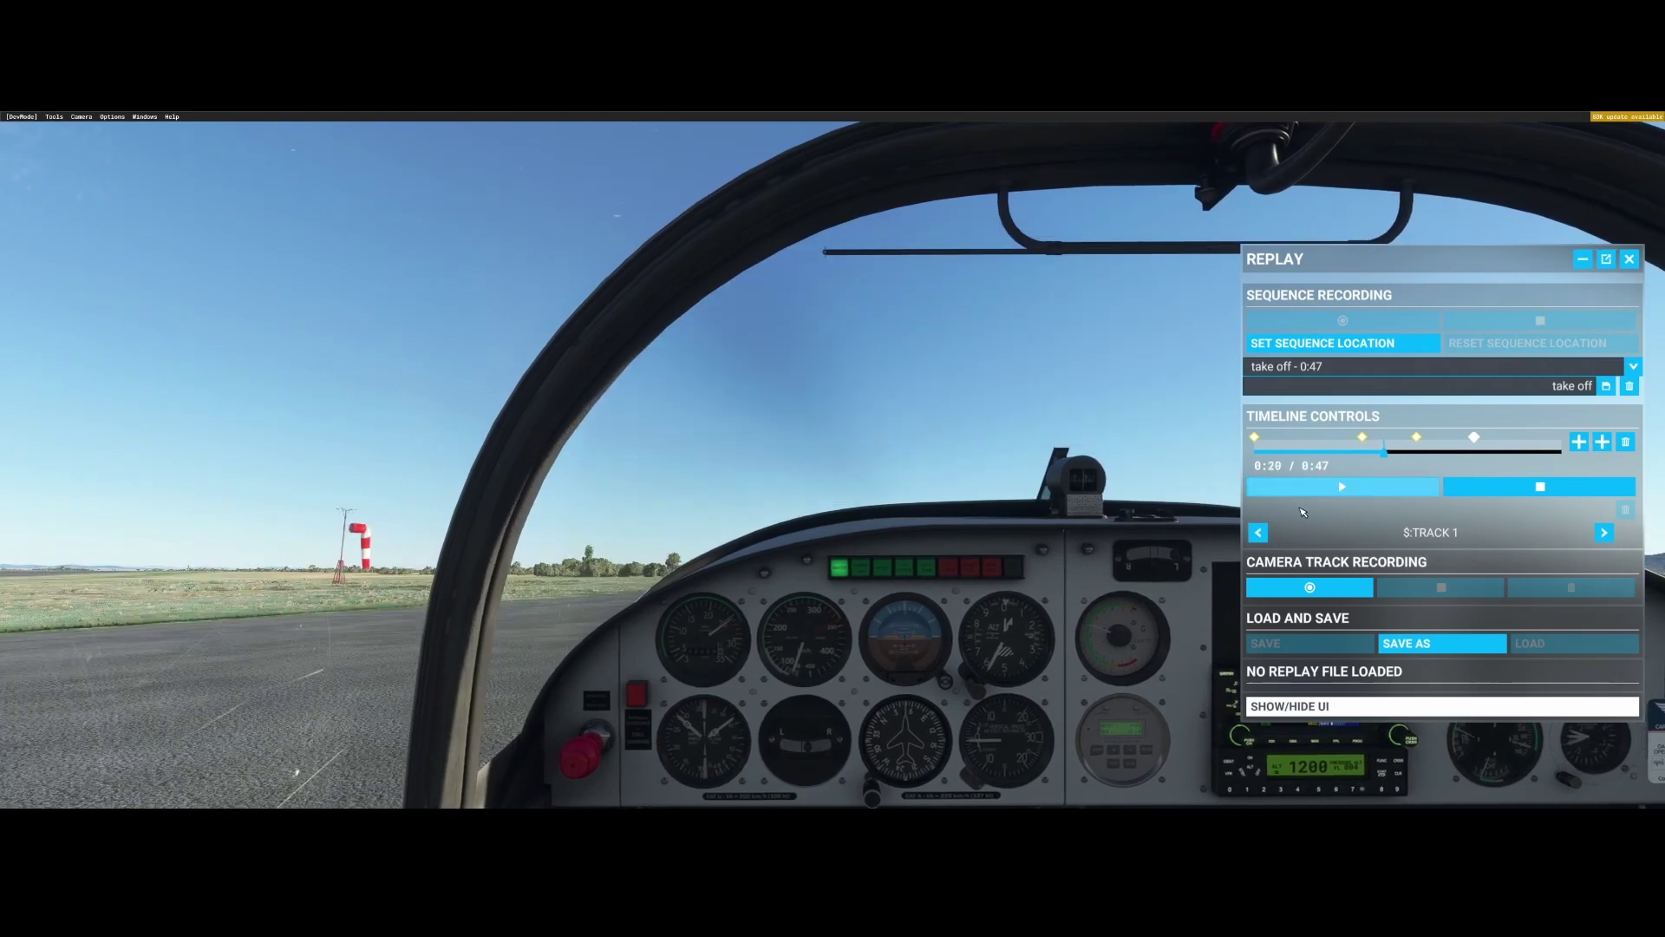
- Record a second camera track for the take off sequence with the timeline at 0:20, and stop the recording
click(1415, 641)
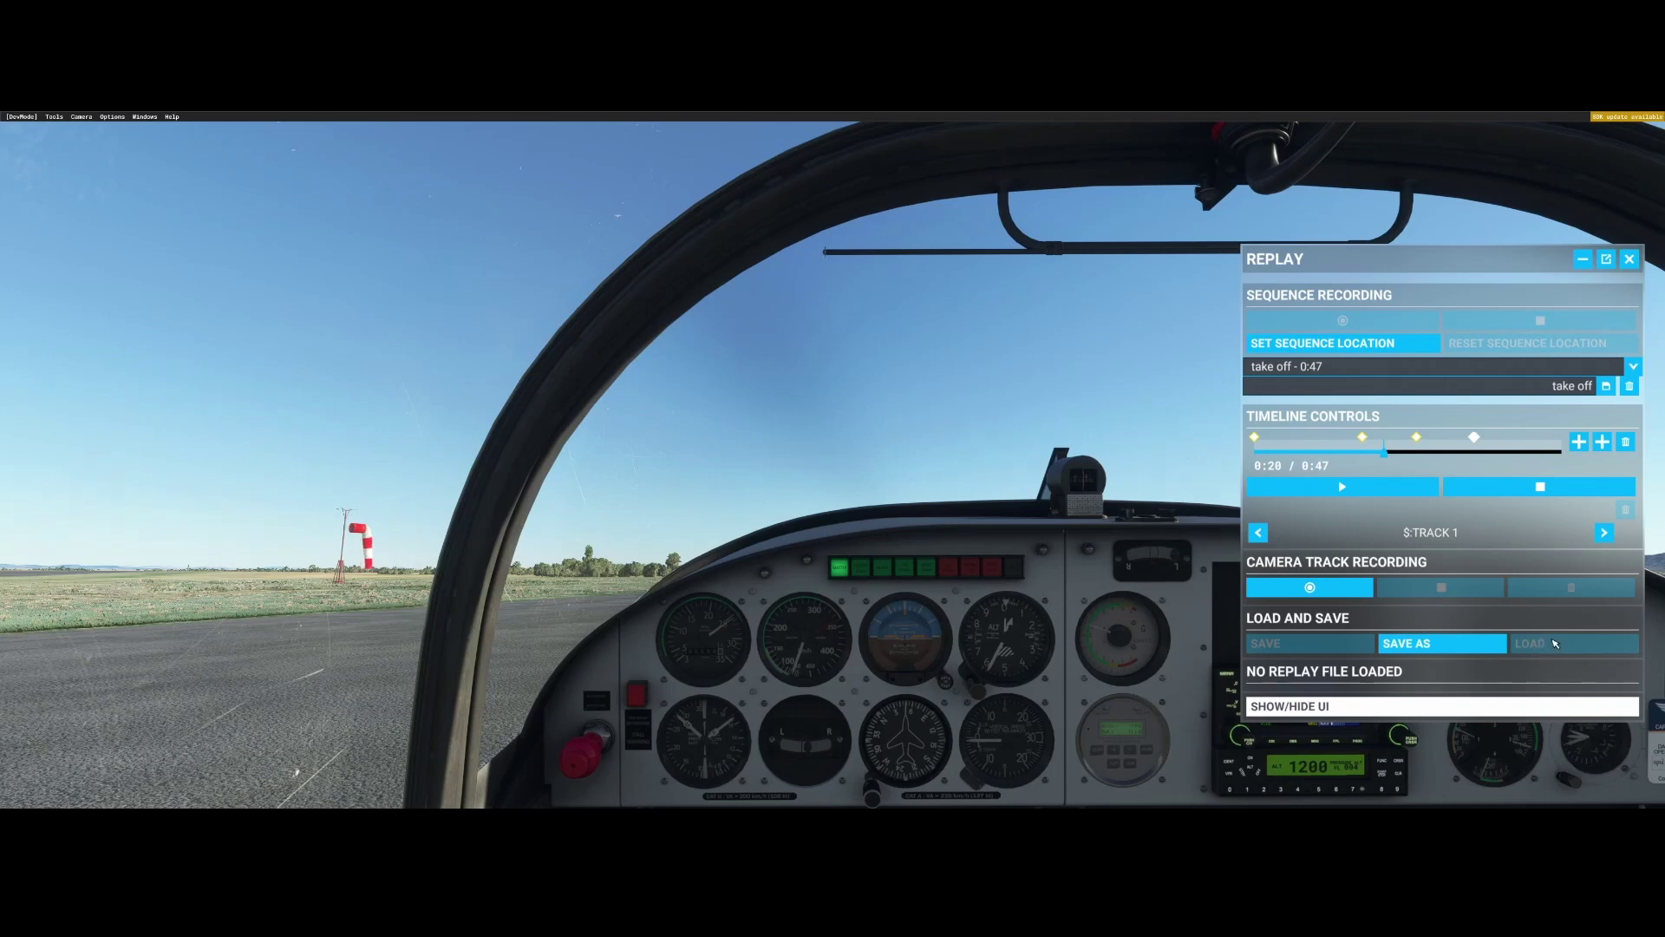
click(1313, 589)
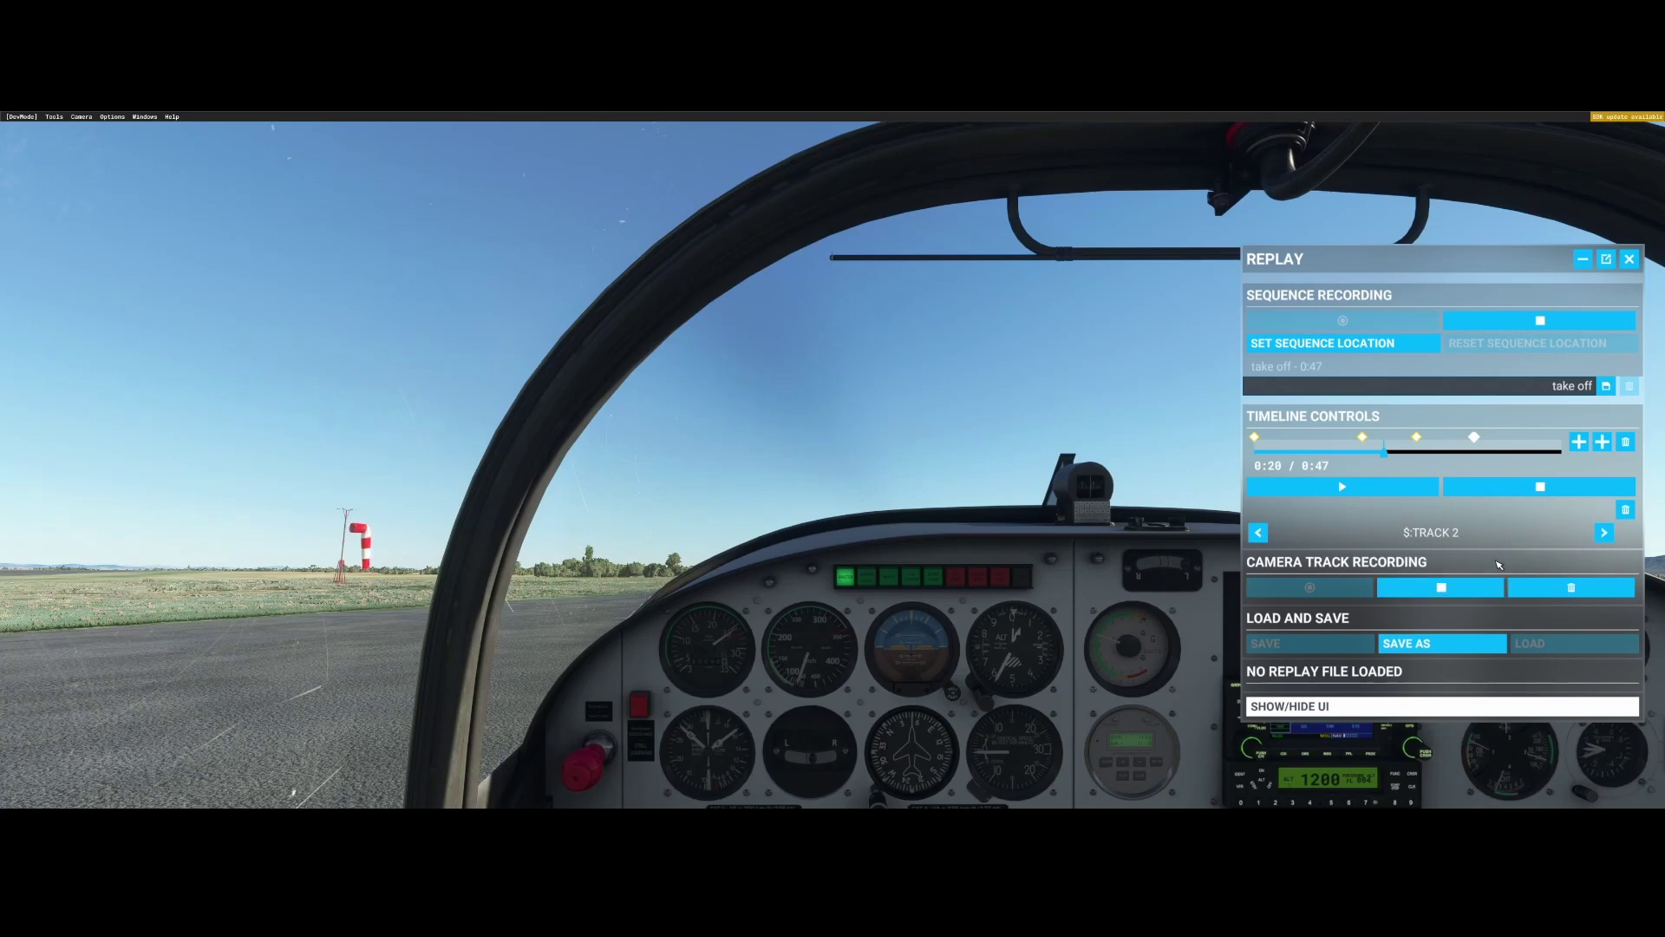
click(1442, 589)
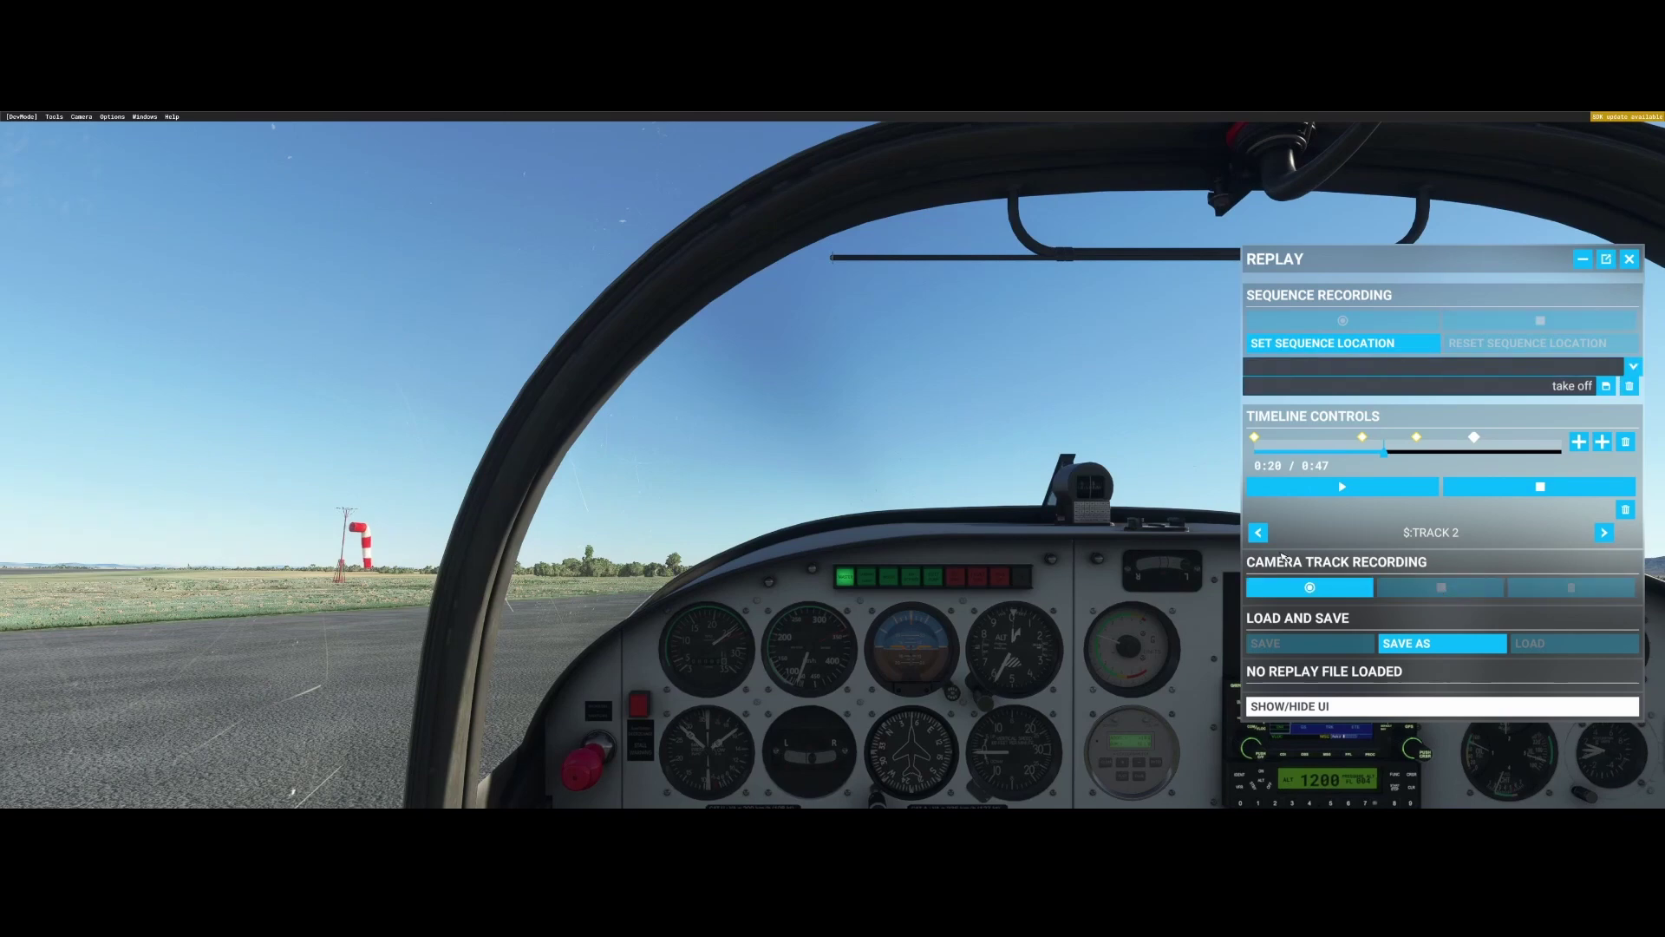
- Switch back and forth between camera tracks 1 and 2 to compare them, and play the sequence briefly before stopping it
click(1258, 533)
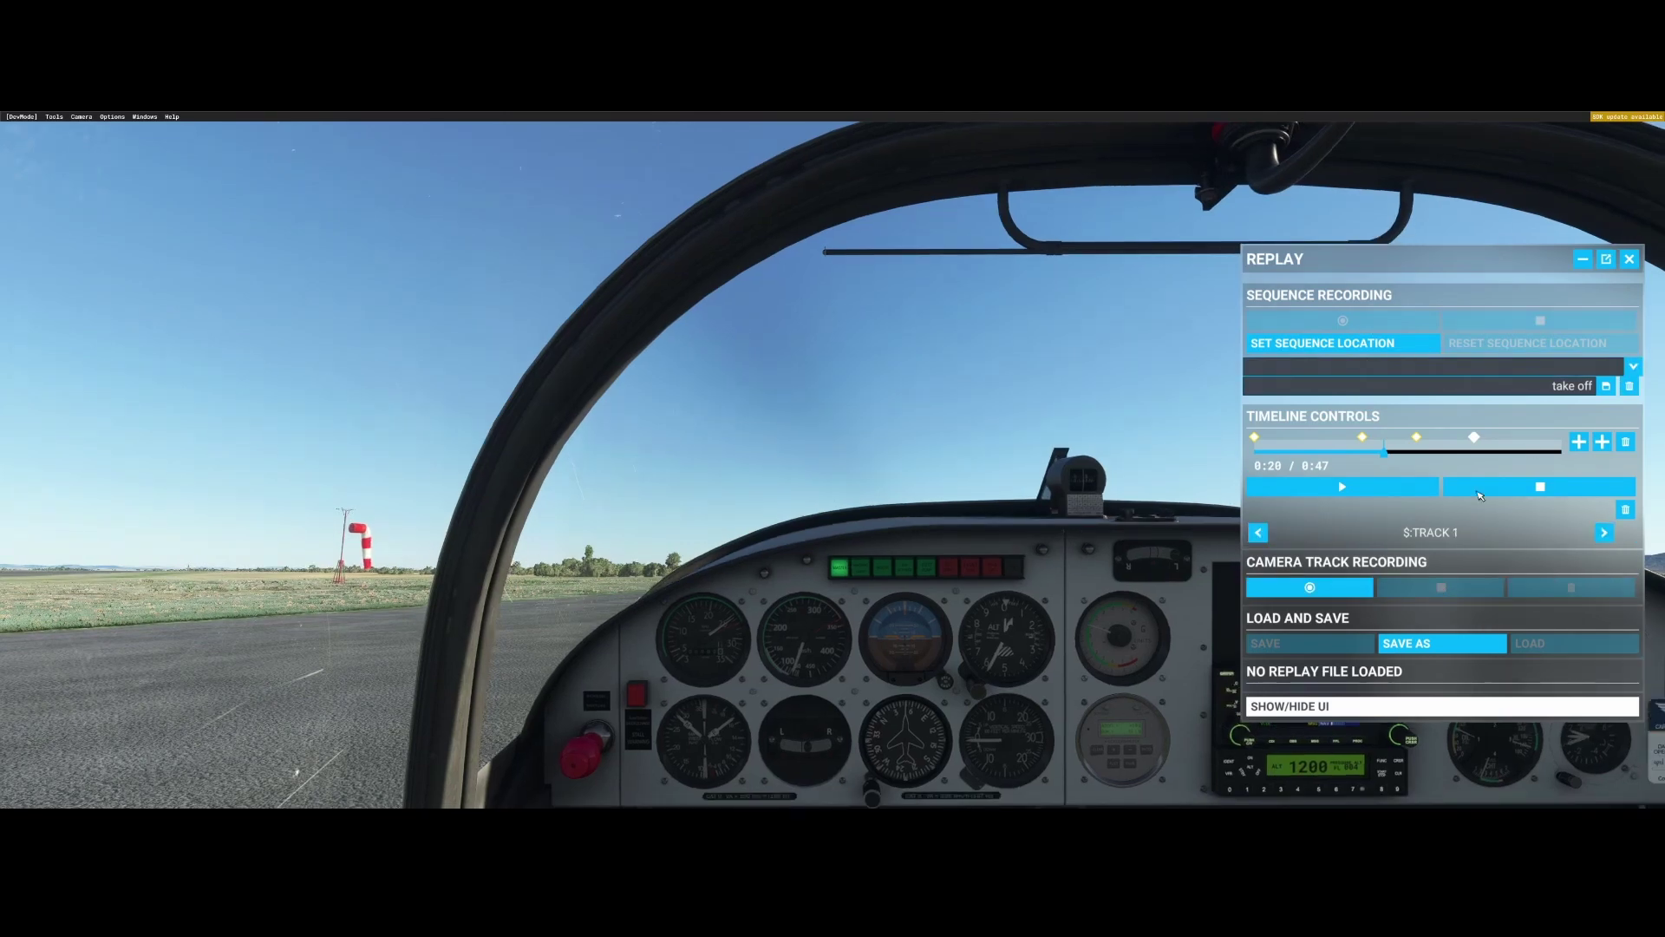
click(1603, 534)
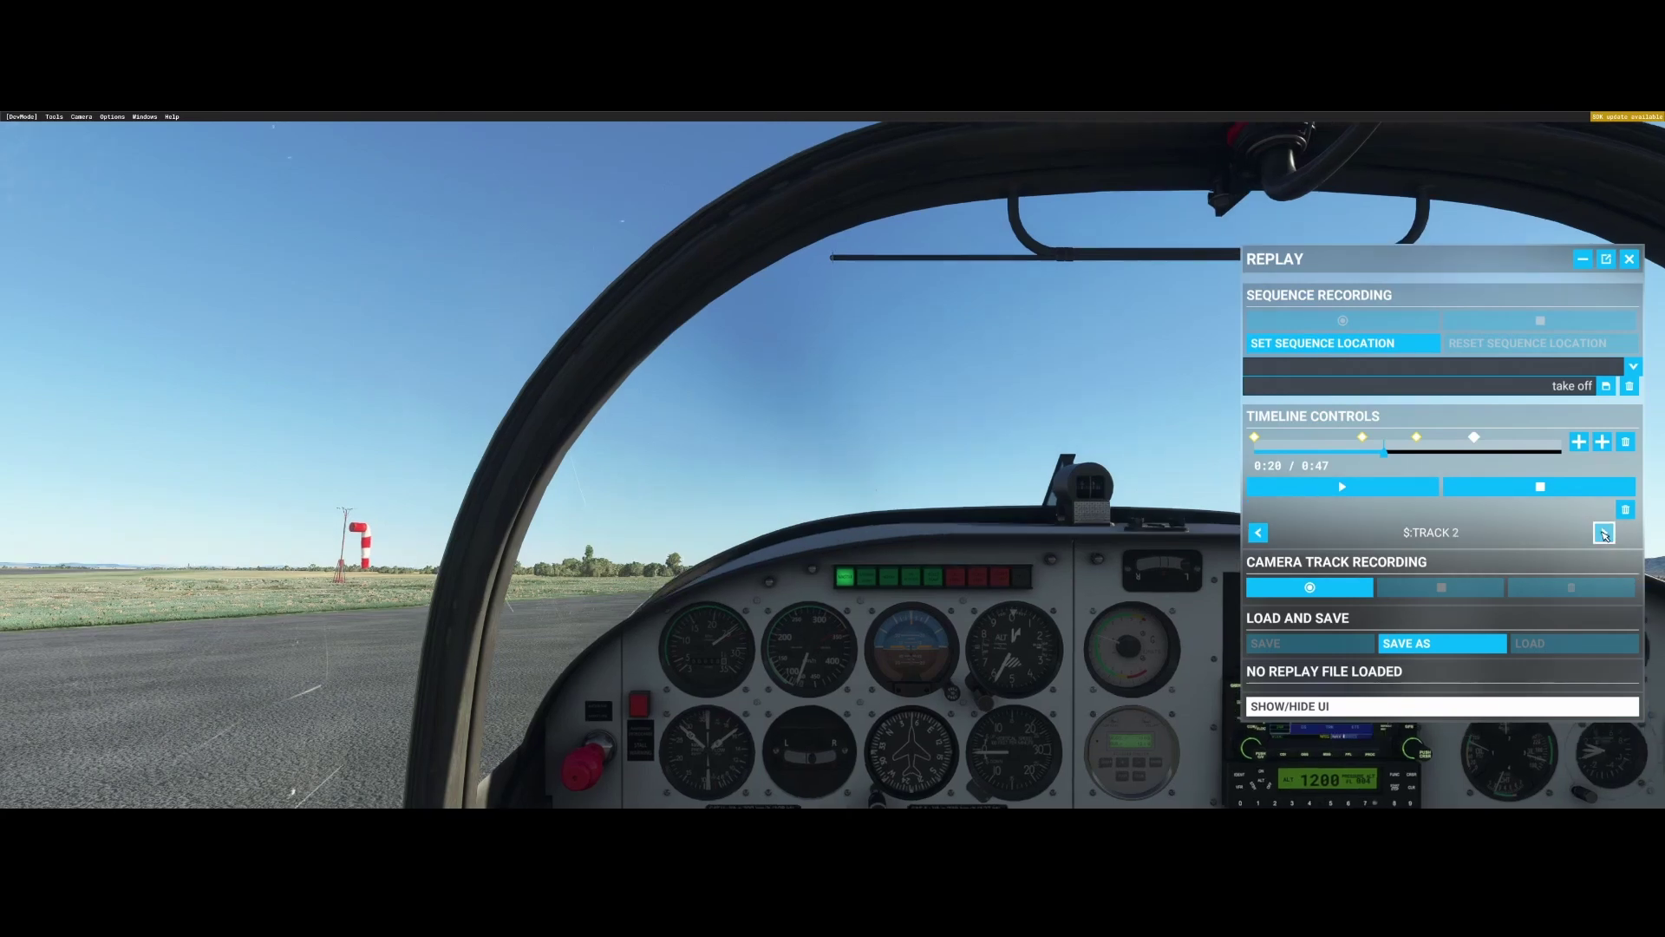
click(1258, 532)
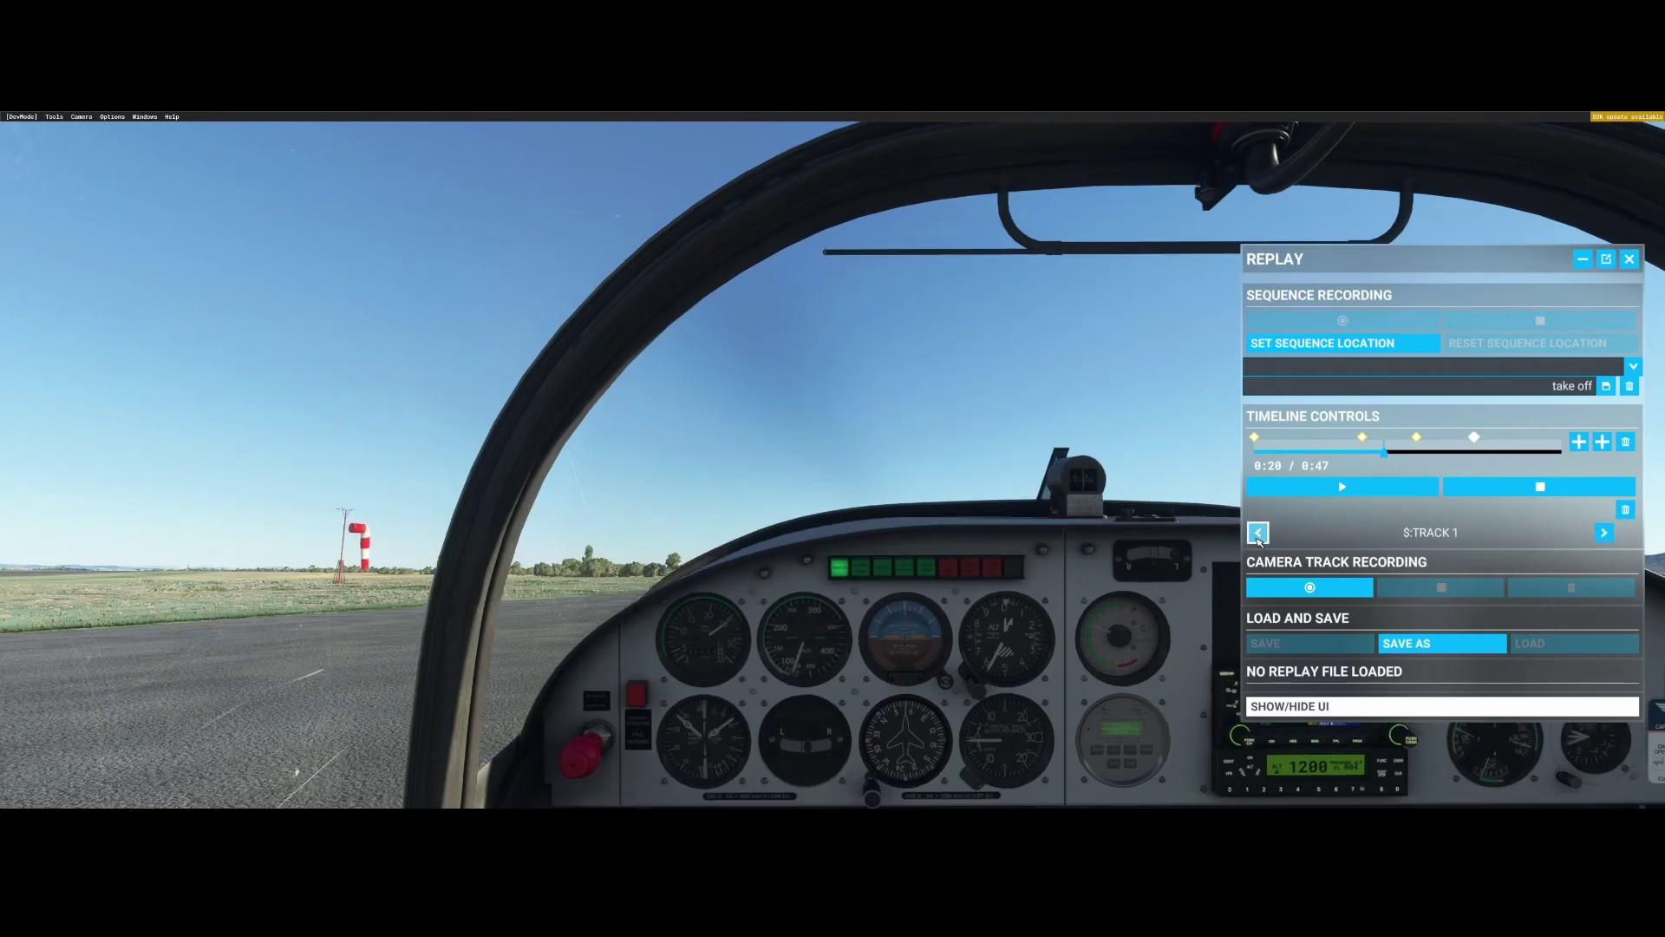
click(1604, 533)
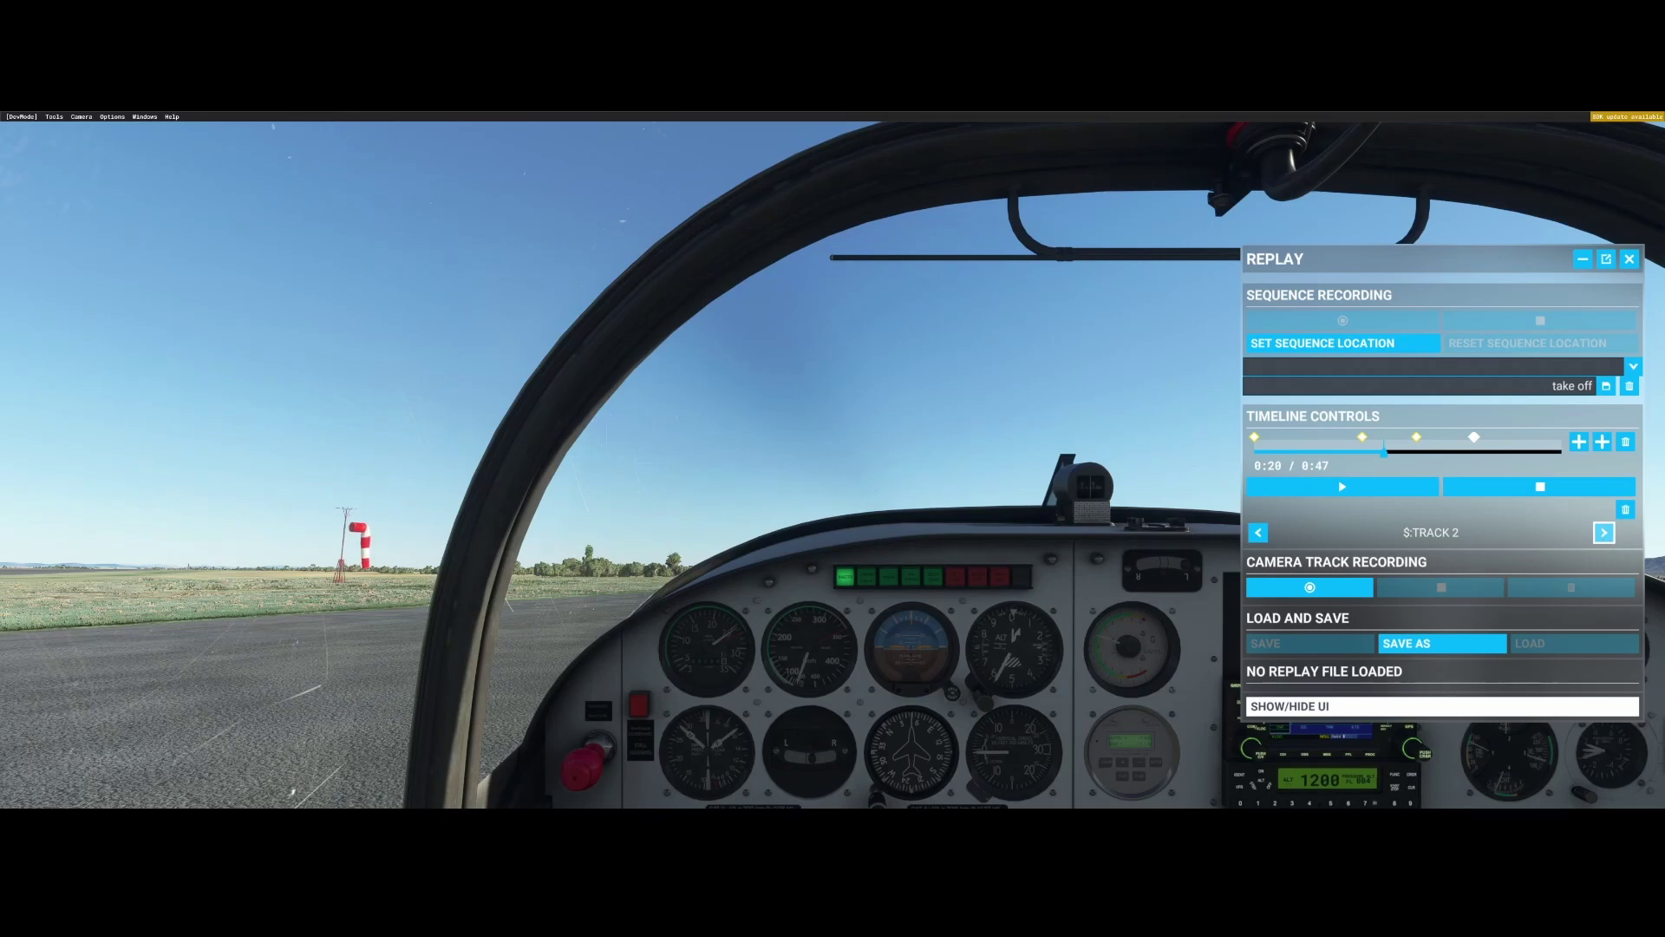
click(1342, 487)
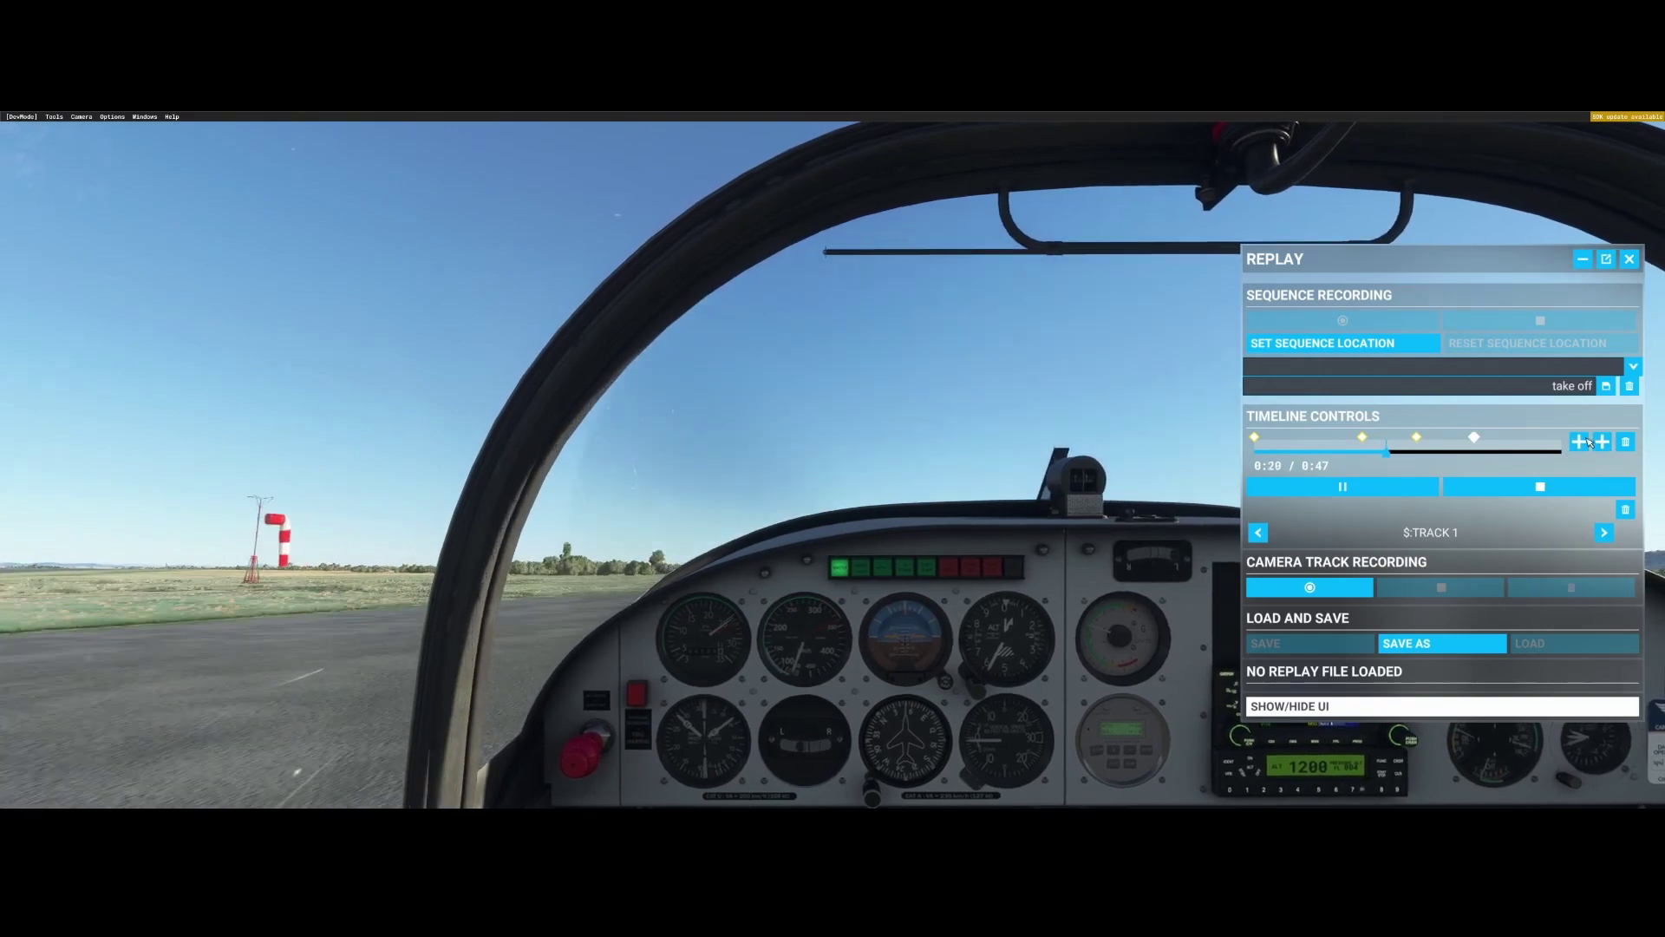
click(1547, 493)
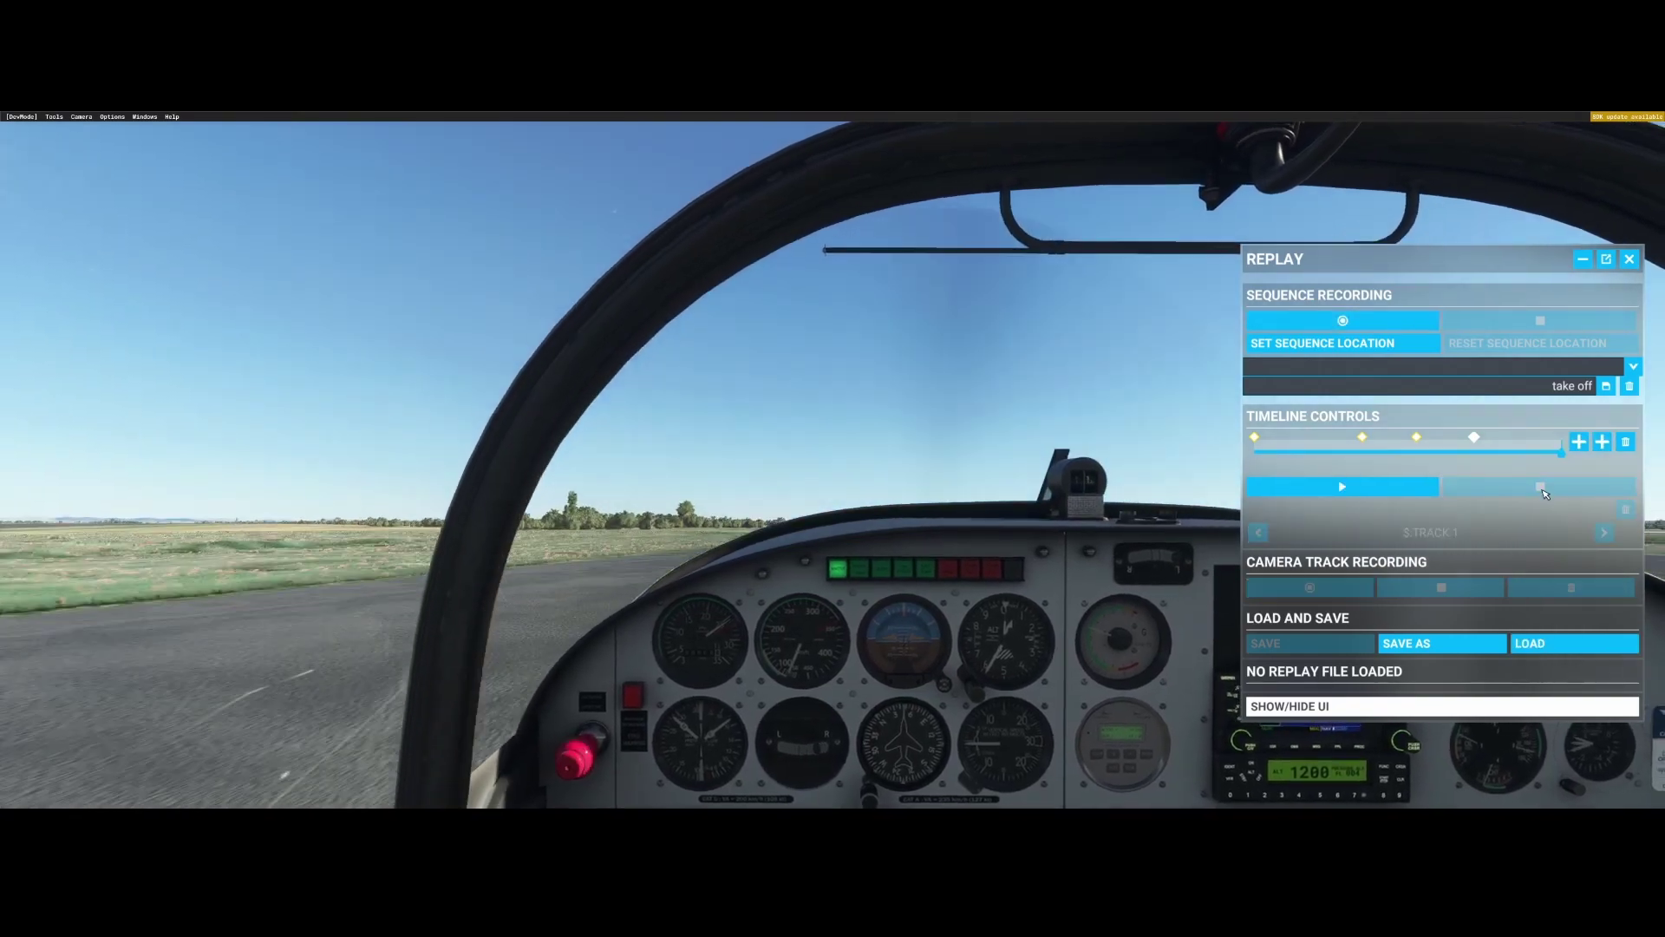